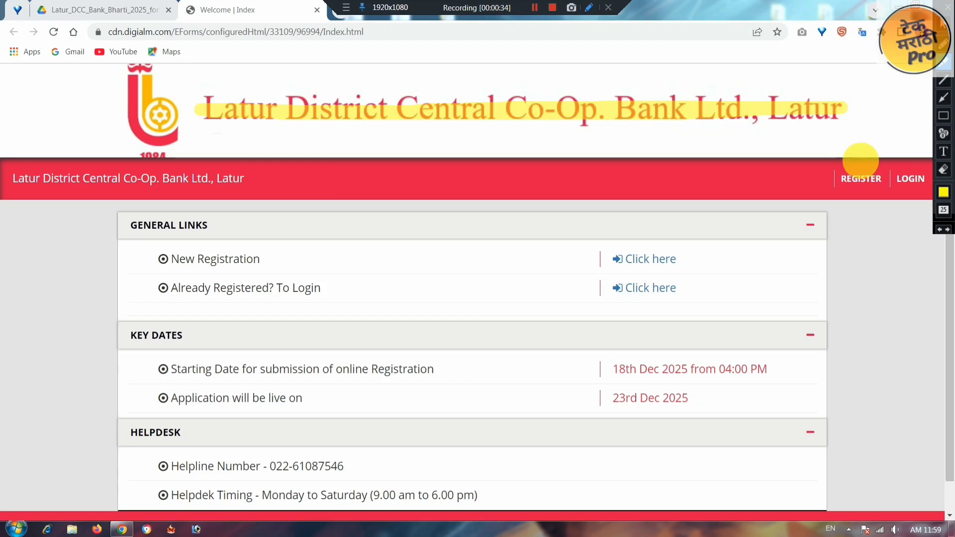
# Step: Open the Latur DCCB Recruitment Exam 2025 registration form from the New Registration link
pyautogui.moveTo(175, 259); pyautogui.dragTo(268, 256)
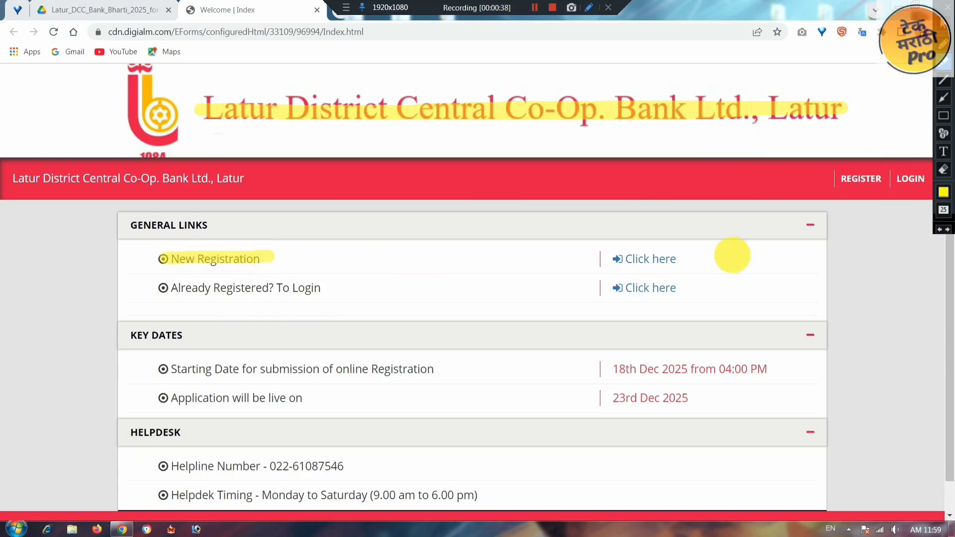
pyautogui.moveTo(678, 259); pyautogui.dragTo(786, 237)
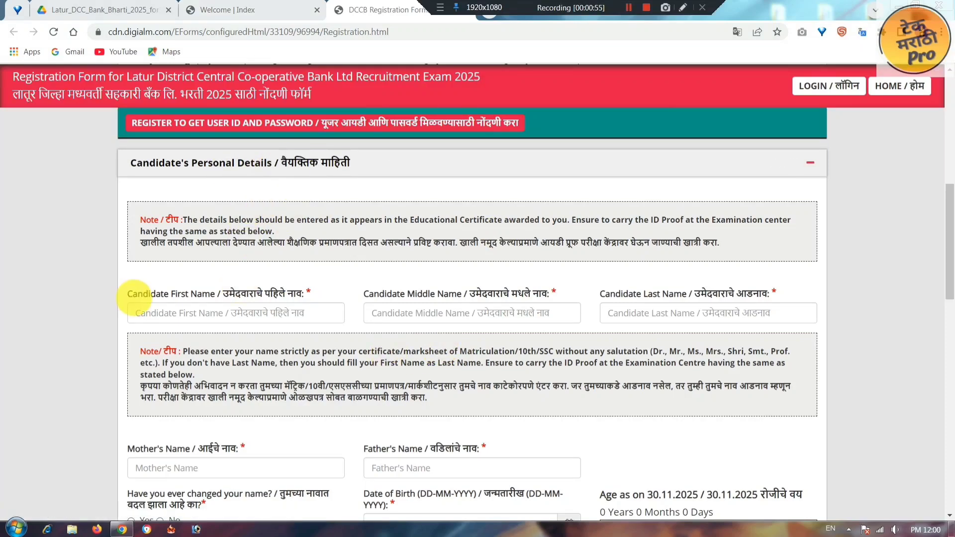
pyautogui.moveTo(133, 293); pyautogui.dragTo(304, 292)
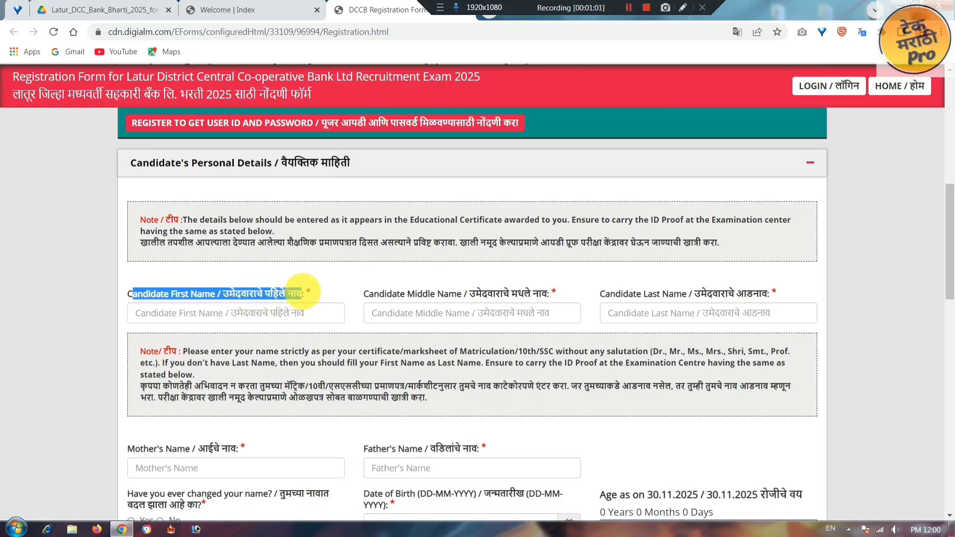
pyautogui.moveTo(369, 294); pyautogui.dragTo(467, 293)
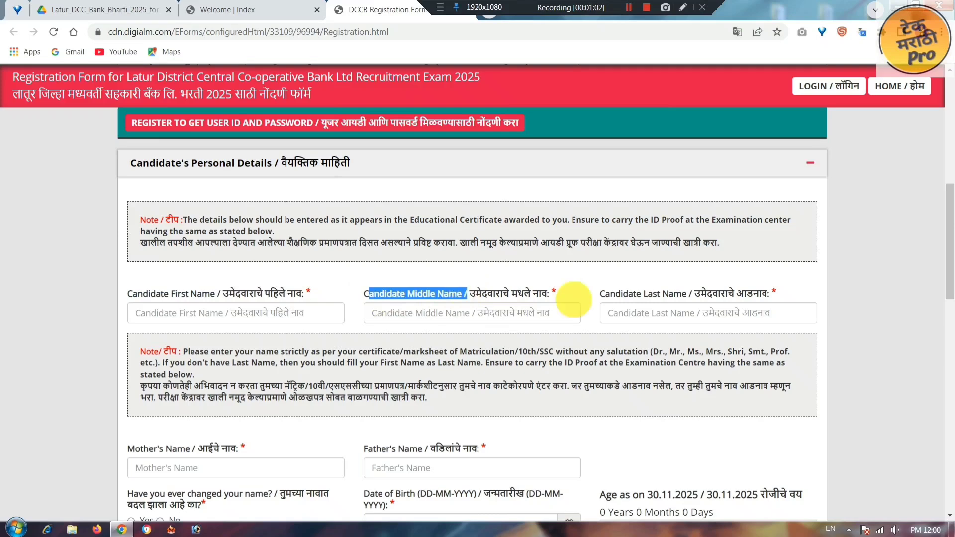
pyautogui.moveTo(604, 294); pyautogui.dragTo(744, 291)
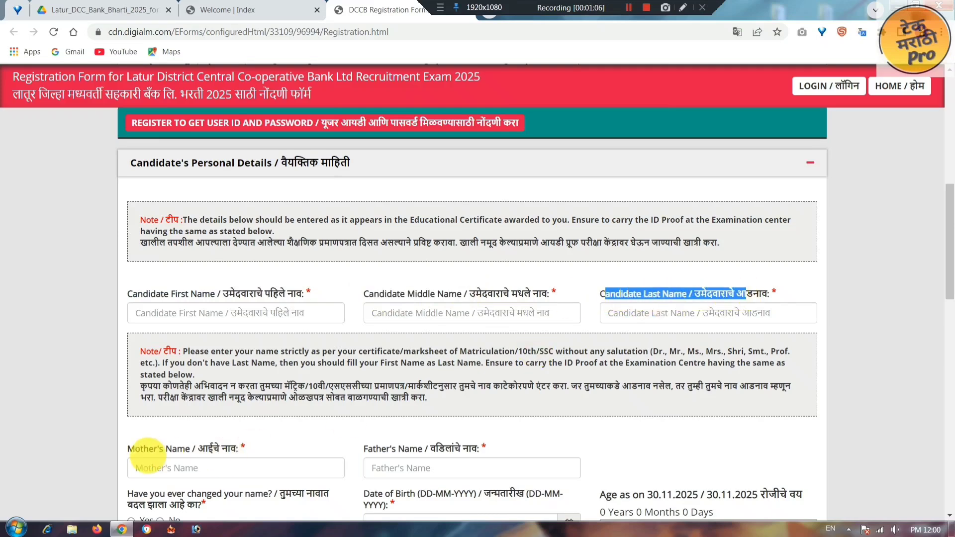
pyautogui.moveTo(134, 449); pyautogui.dragTo(249, 447)
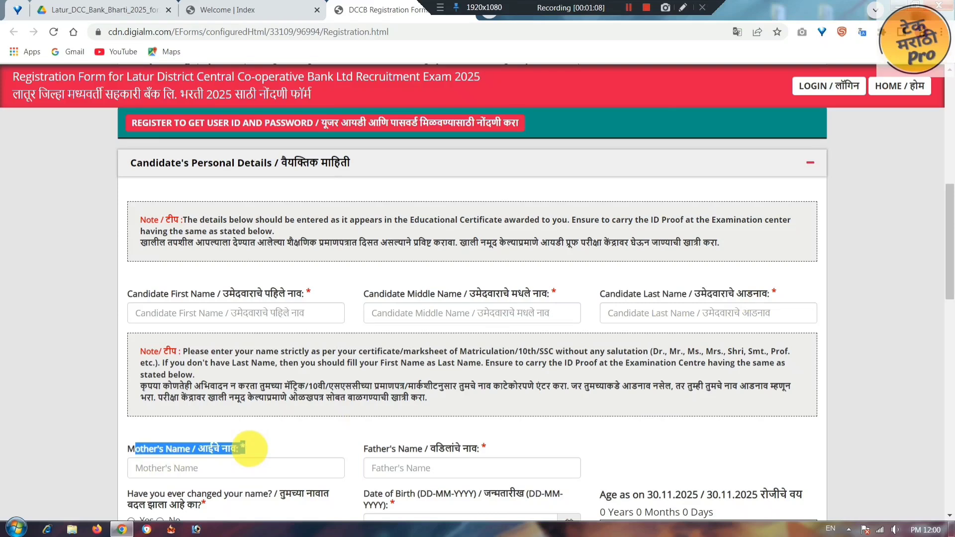
pyautogui.moveTo(397, 448); pyautogui.dragTo(486, 447)
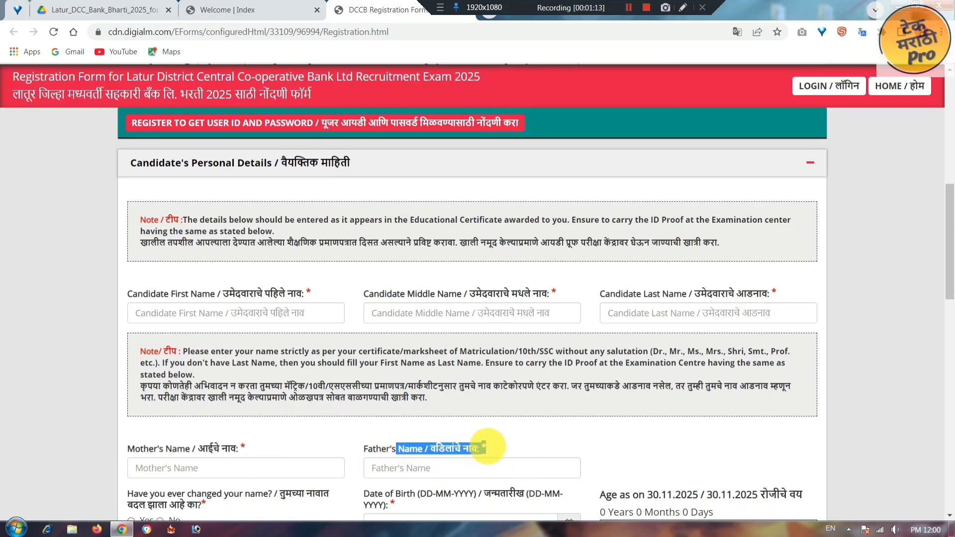
pyautogui.scroll(-6, 488, 446)
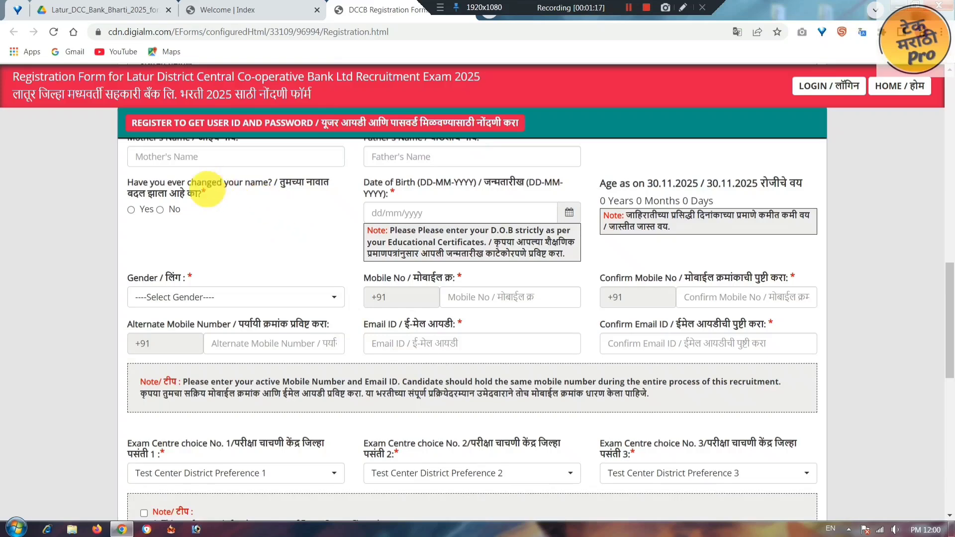
# Step: Answer No to 'Have you ever changed your name?' and choose Male as gender
pyautogui.moveTo(128, 183); pyautogui.dragTo(337, 185)
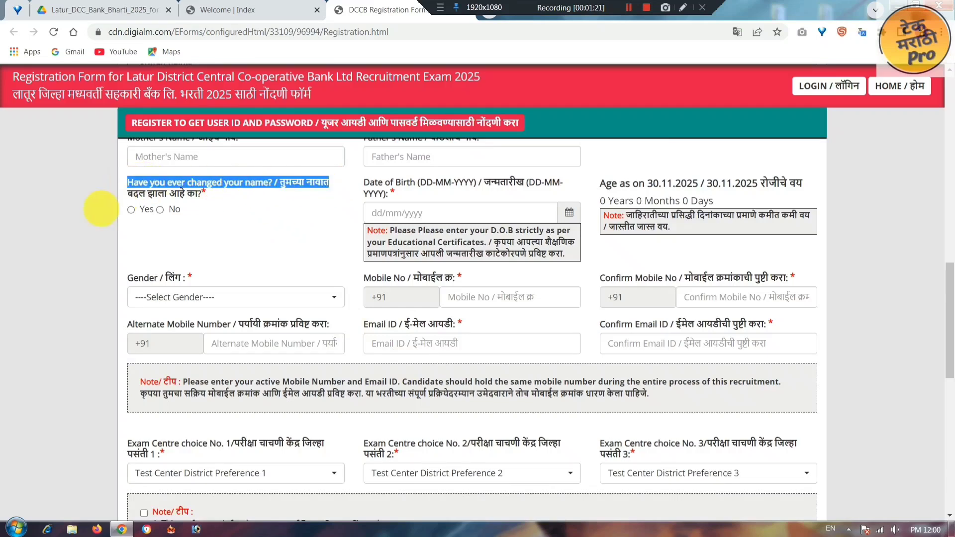
pyautogui.click(131, 209)
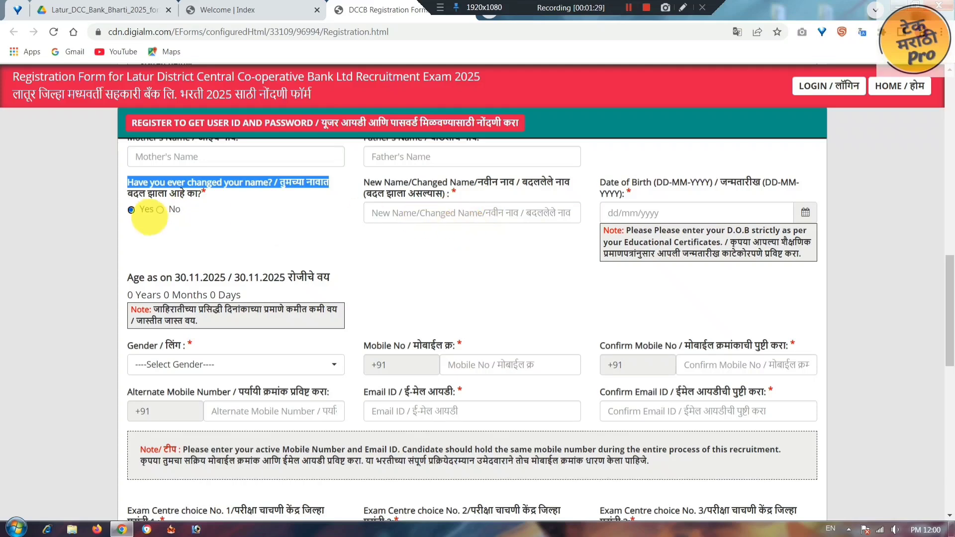
pyautogui.click(159, 209)
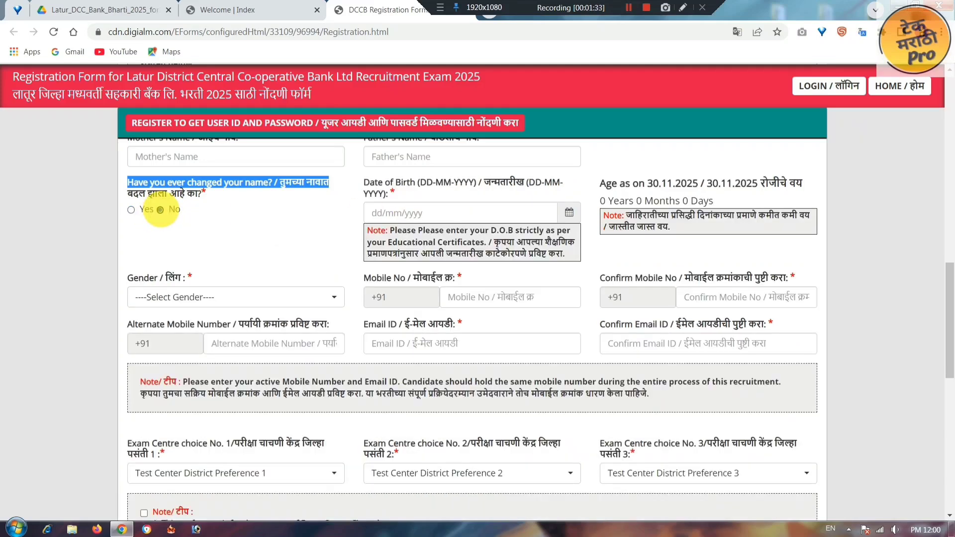
pyautogui.moveTo(362, 180); pyautogui.dragTo(483, 185)
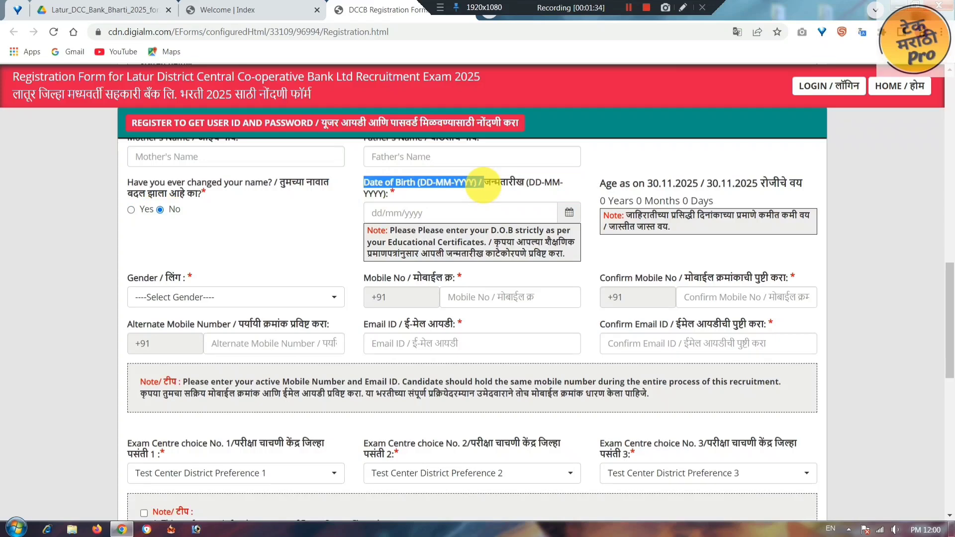
pyautogui.click(277, 241)
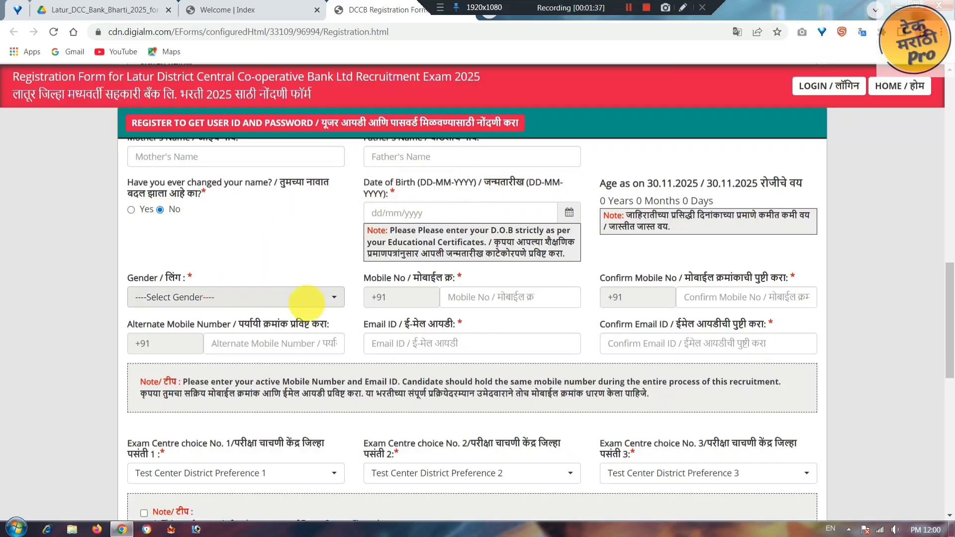
pyautogui.click(317, 297)
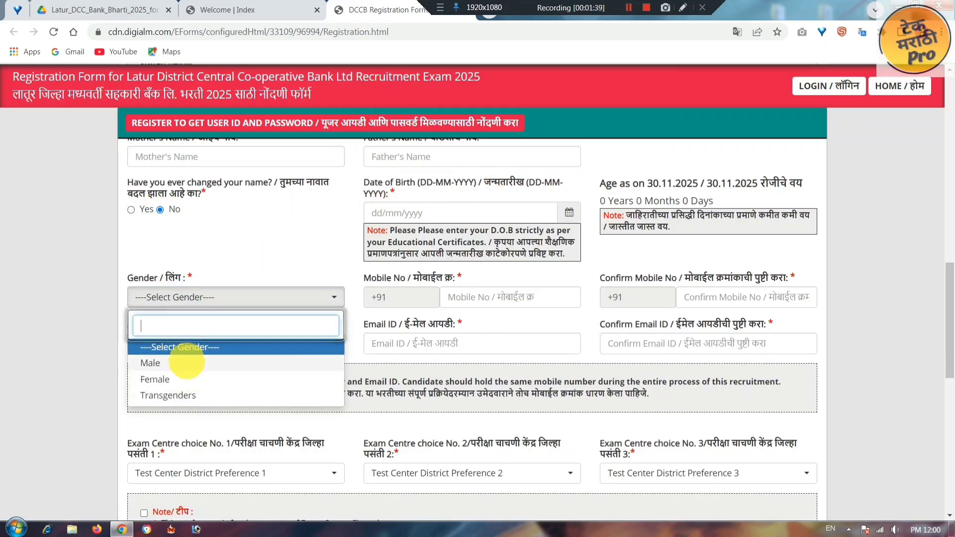
pyautogui.click(234, 363)
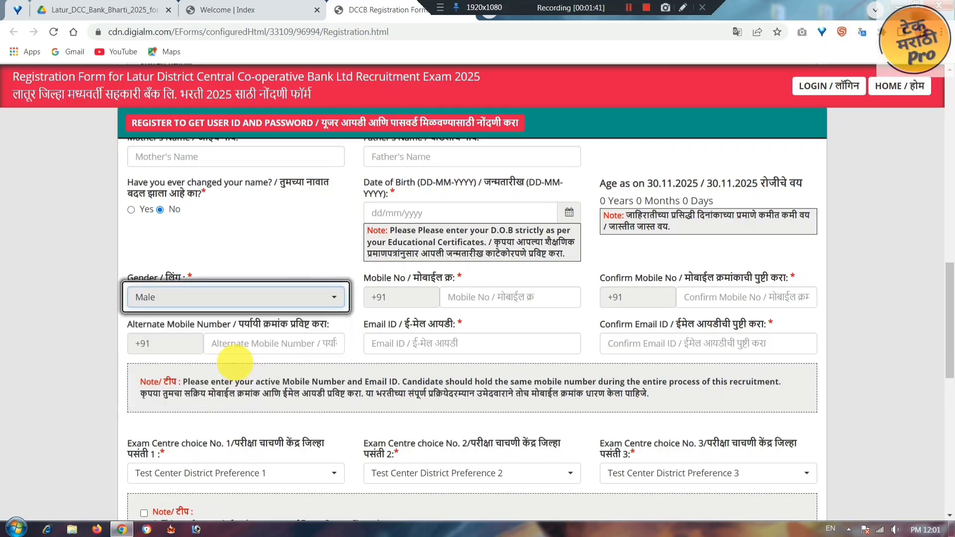
# Step: Point out the still-empty Mobile No, Alternate Mobile, Email ID and confirmation fields
pyautogui.moveTo(376, 277); pyautogui.dragTo(453, 278)
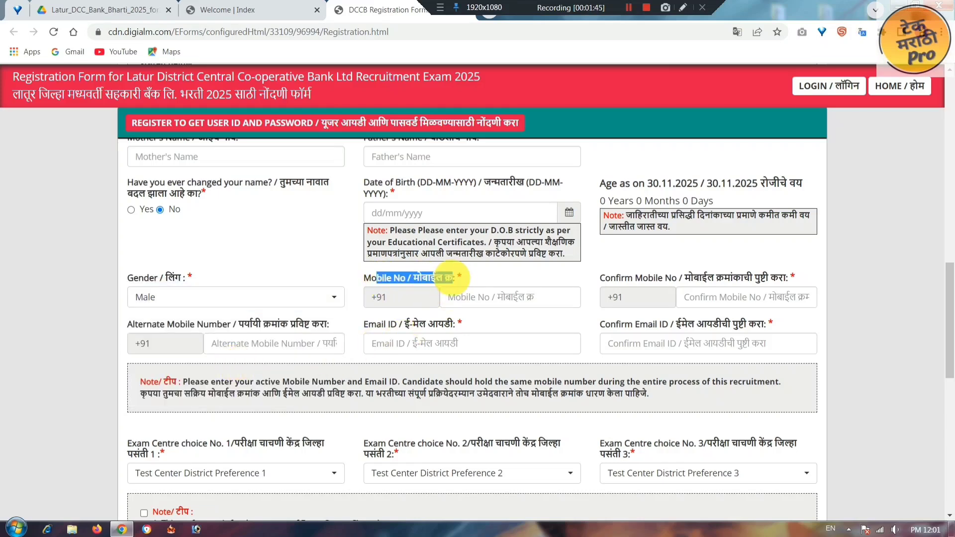
pyautogui.moveTo(621, 278); pyautogui.dragTo(783, 276)
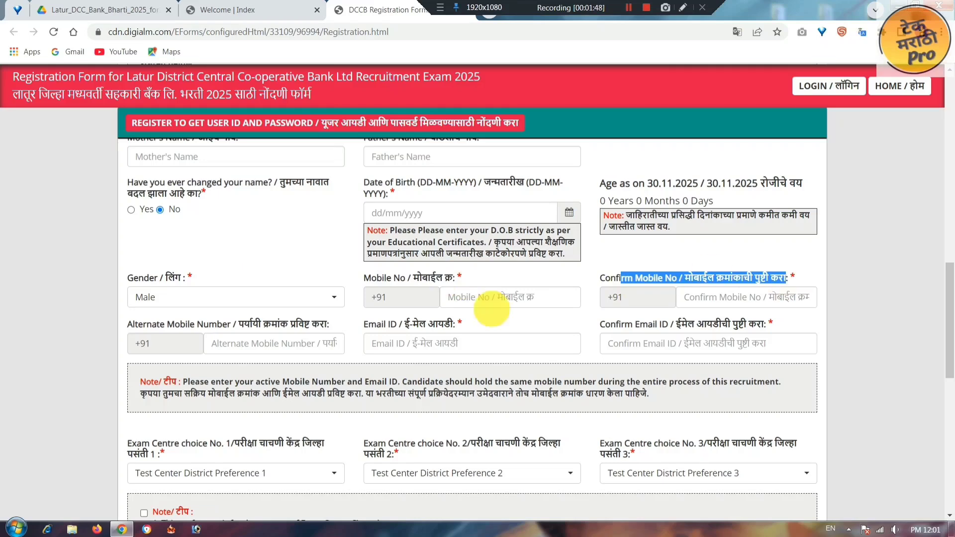
pyautogui.moveTo(238, 324); pyautogui.dragTo(342, 325)
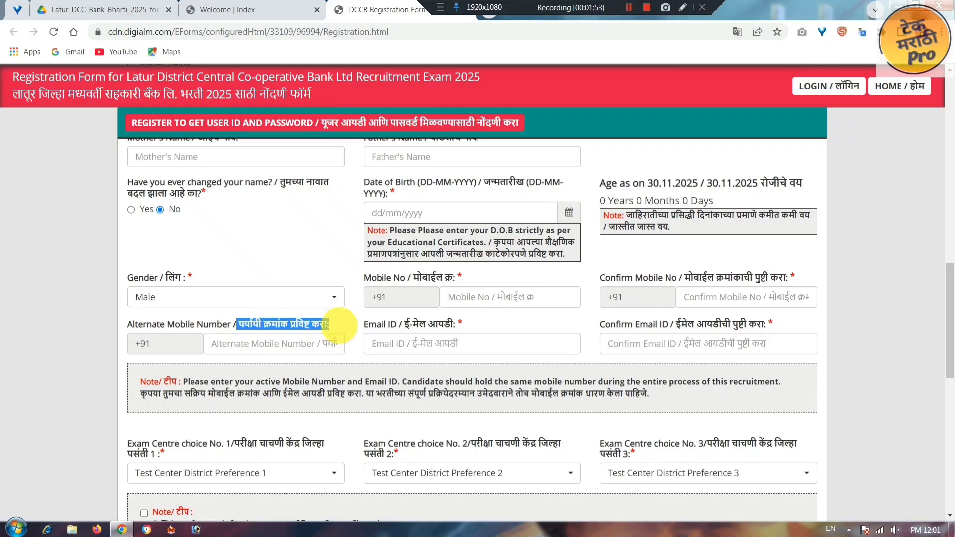
pyautogui.moveTo(381, 325); pyautogui.dragTo(475, 324)
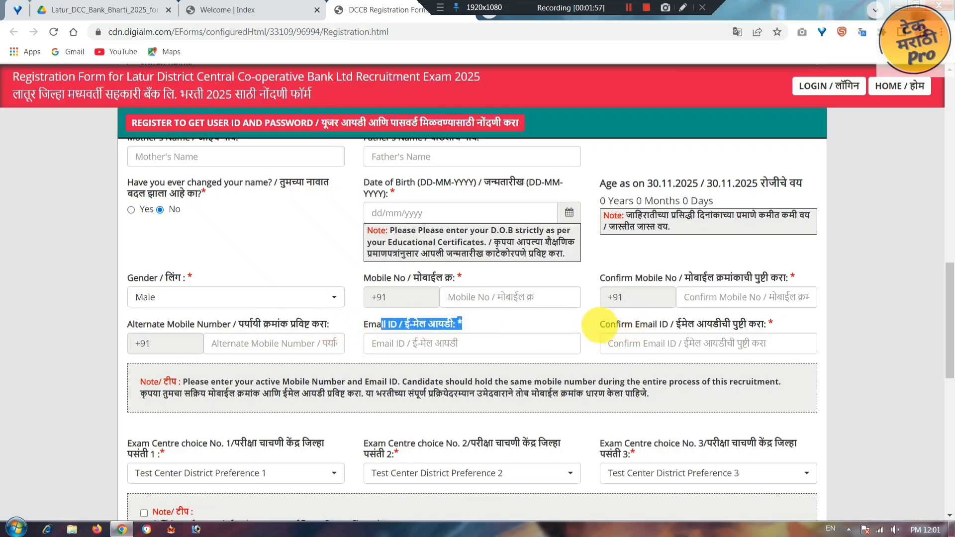
pyautogui.moveTo(604, 324); pyautogui.dragTo(768, 324)
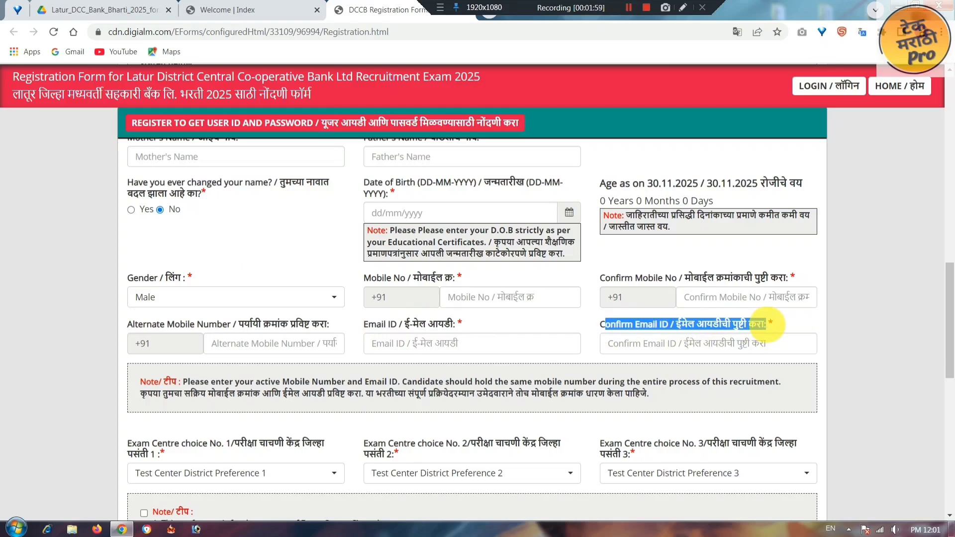
pyautogui.scroll(-5, 374, 169)
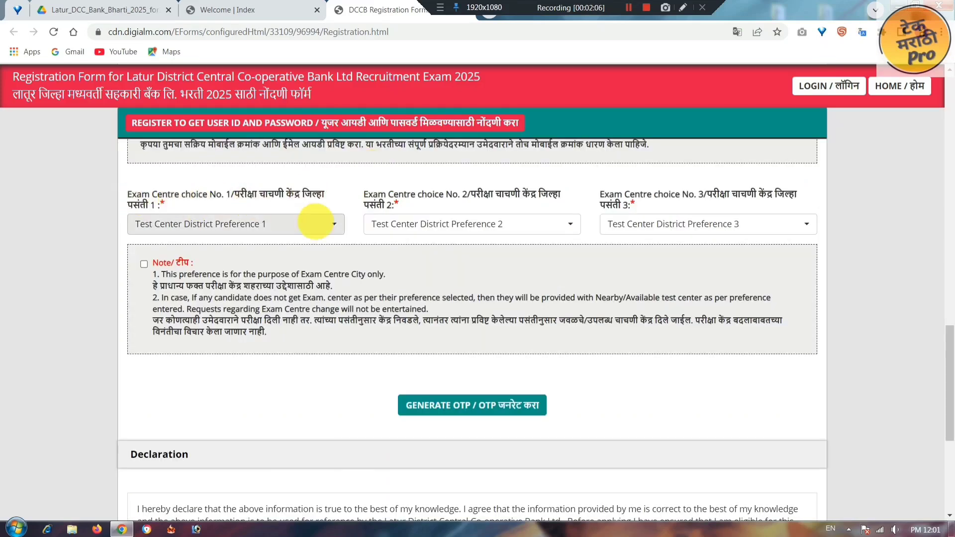
# Step: Select Latur as exam centre choice No. 1 and request an OTP with Generate OTP
pyautogui.click(318, 224)
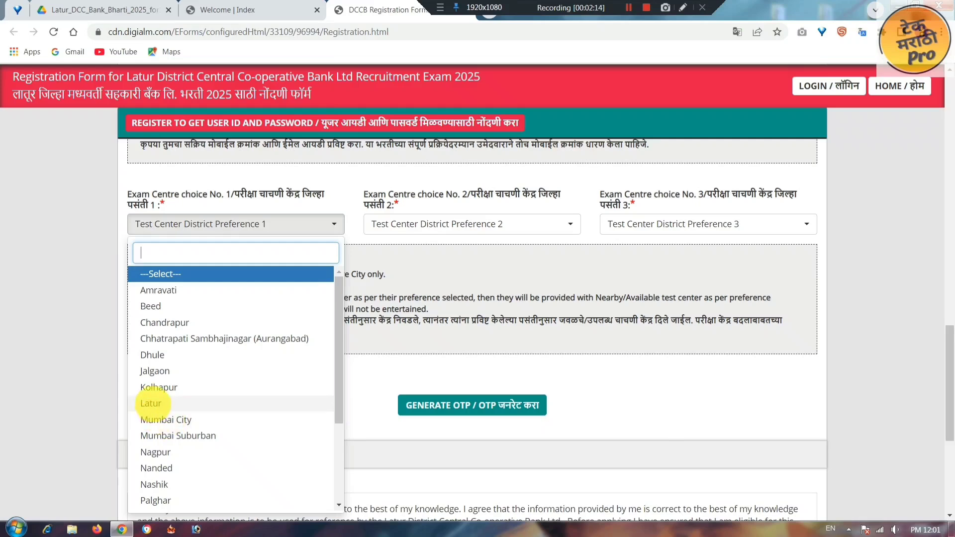
pyautogui.click(154, 403)
pyautogui.click(480, 227)
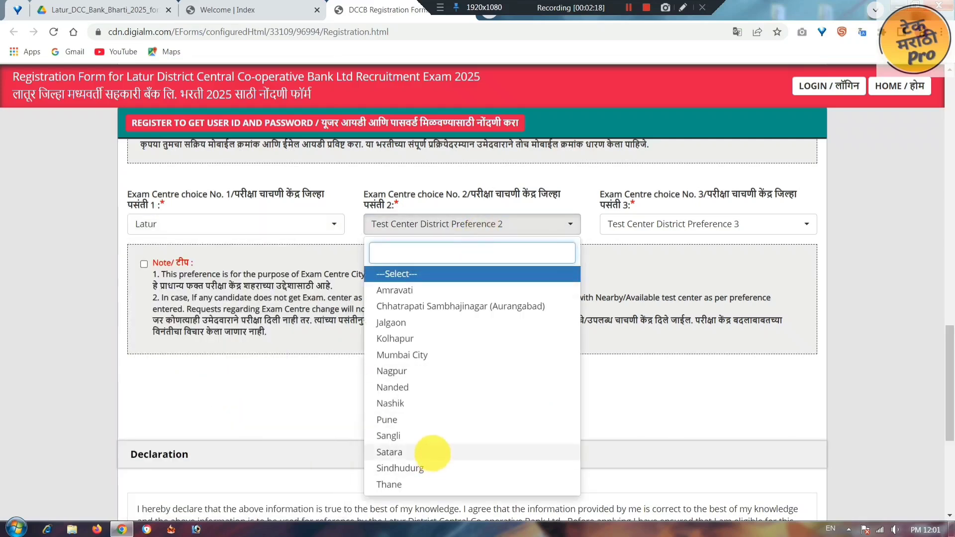
pyautogui.scroll(-1, 431, 452)
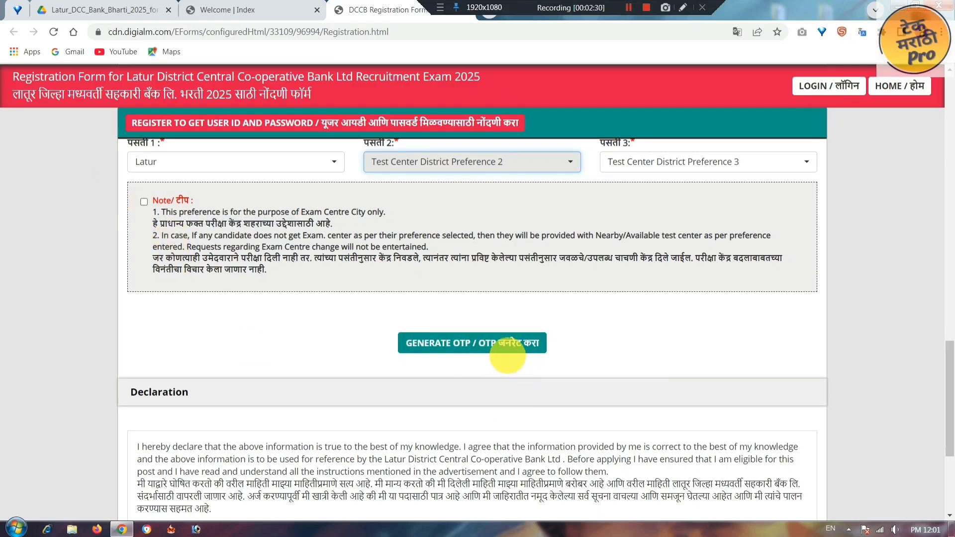
pyautogui.click(507, 348)
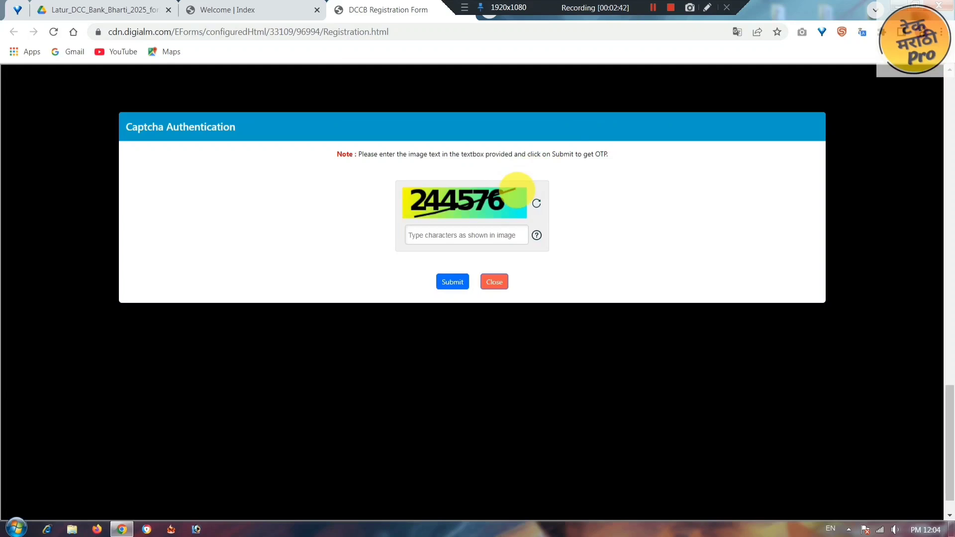
# Step: Submit the captcha to receive the OTP and dismiss the OTP reminder alert
pyautogui.click(491, 235)
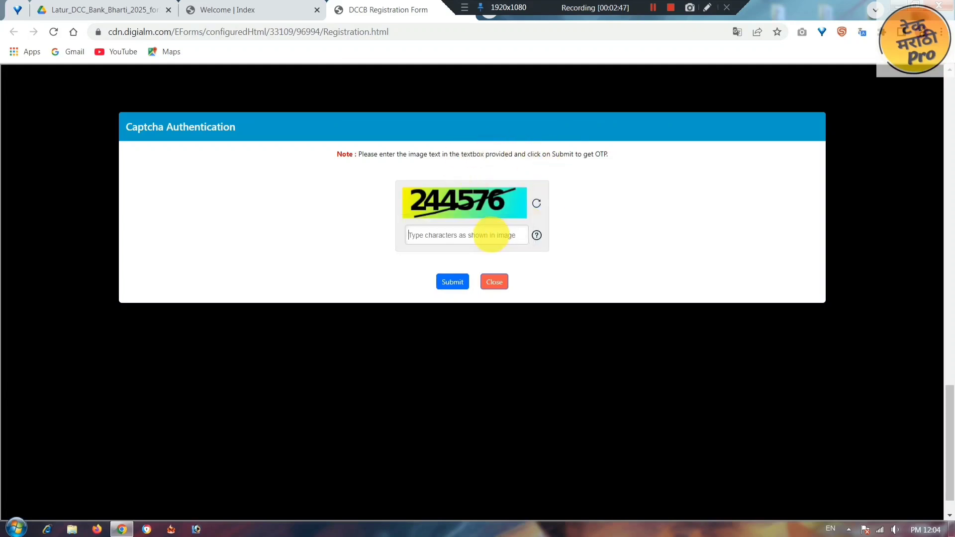
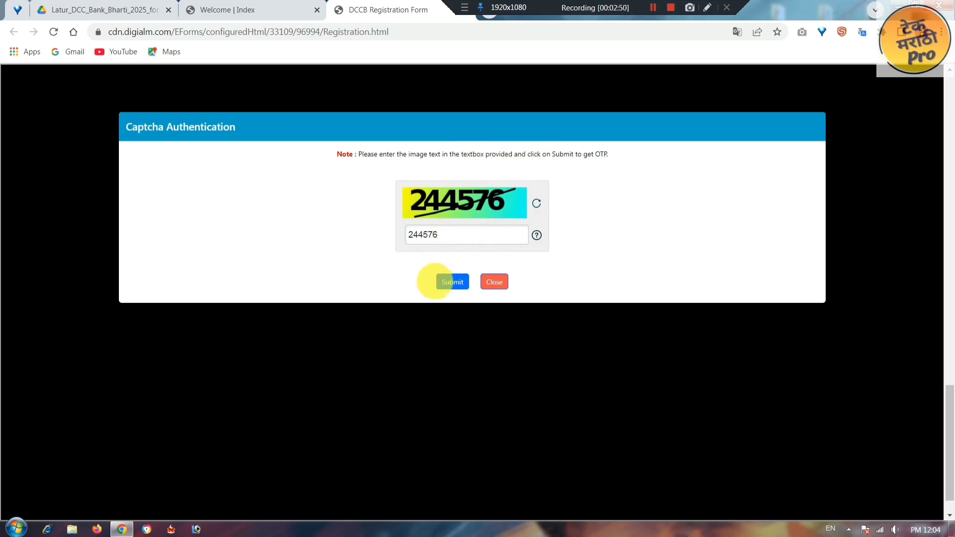
pyautogui.click(453, 282)
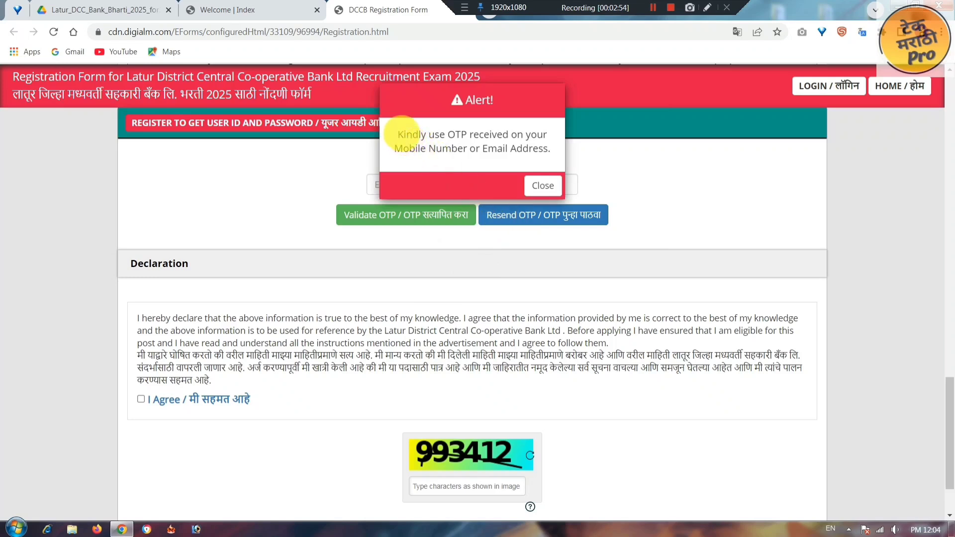
pyautogui.moveTo(403, 133); pyautogui.dragTo(550, 150)
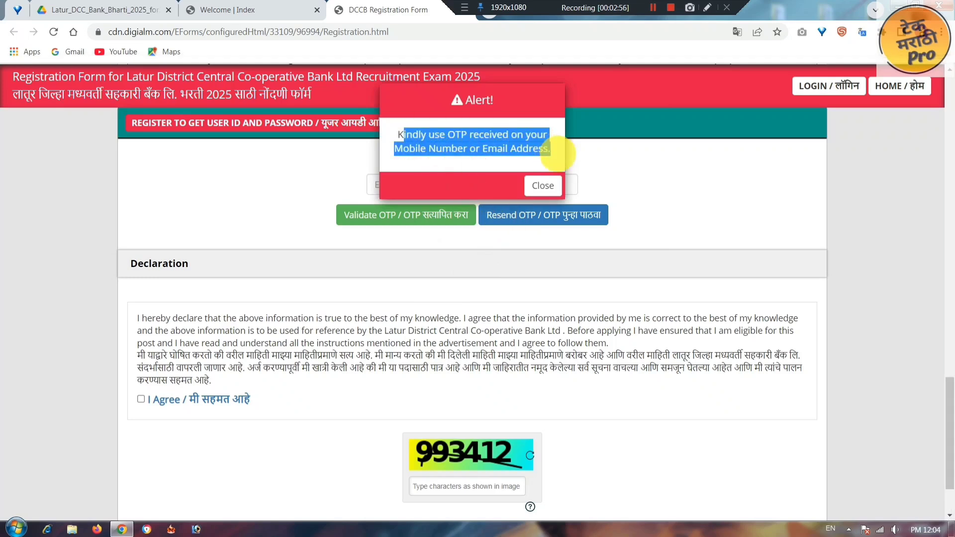
pyautogui.click(543, 185)
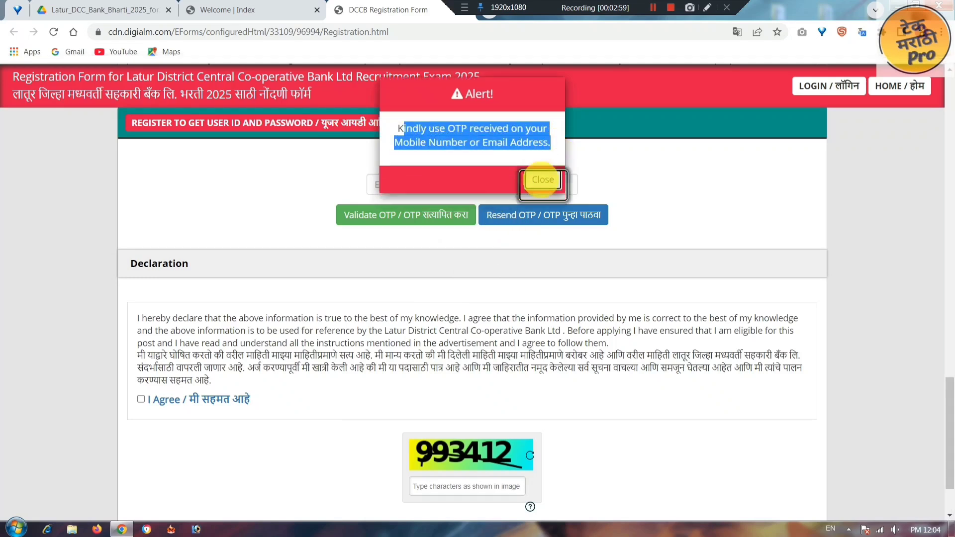
# Step: Validate the entered OTP and close the 'validated successfully' notice
pyautogui.click(476, 180)
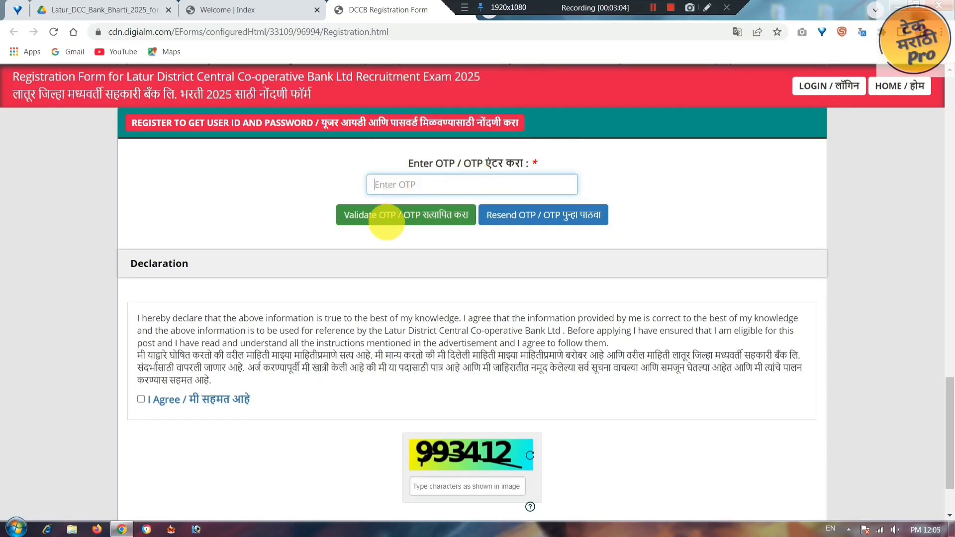
pyautogui.click(387, 222)
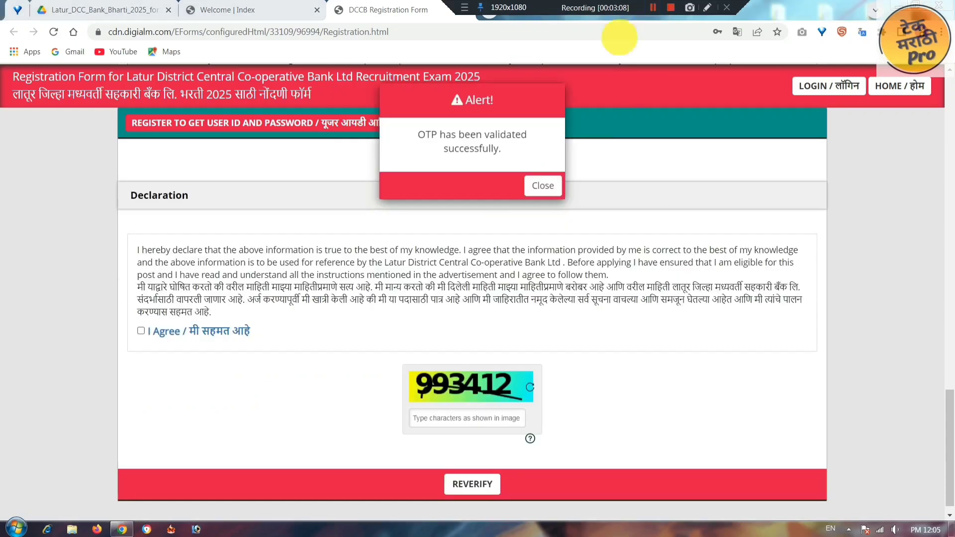
pyautogui.moveTo(424, 134); pyautogui.dragTo(508, 145)
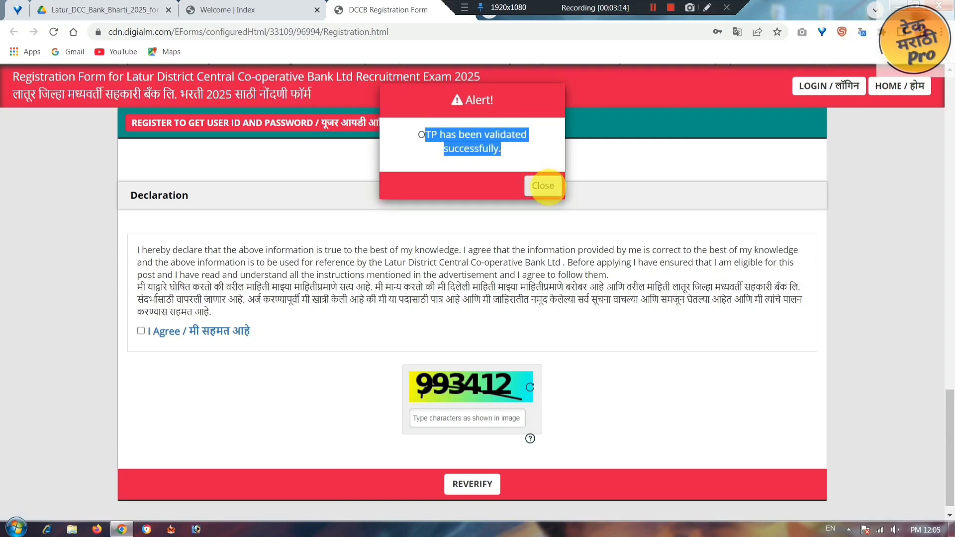
pyautogui.click(542, 186)
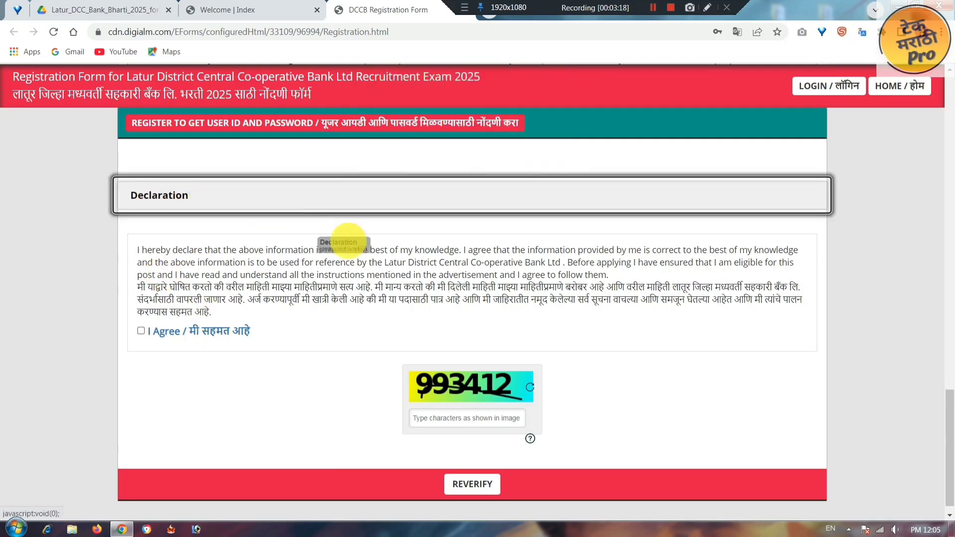
# Step: Tick I Agree, enter captcha 993412, and send the form for reverification
pyautogui.click(141, 331)
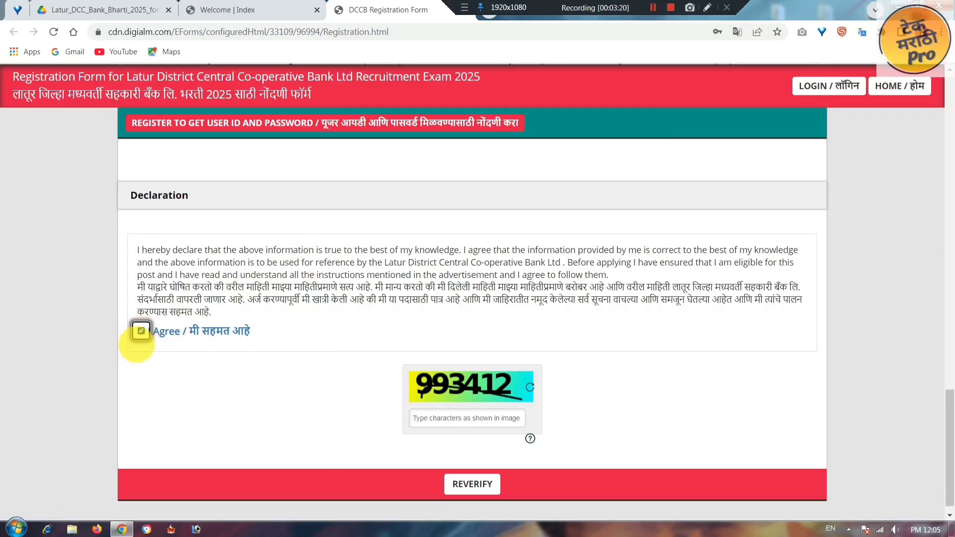
pyautogui.click(464, 419)
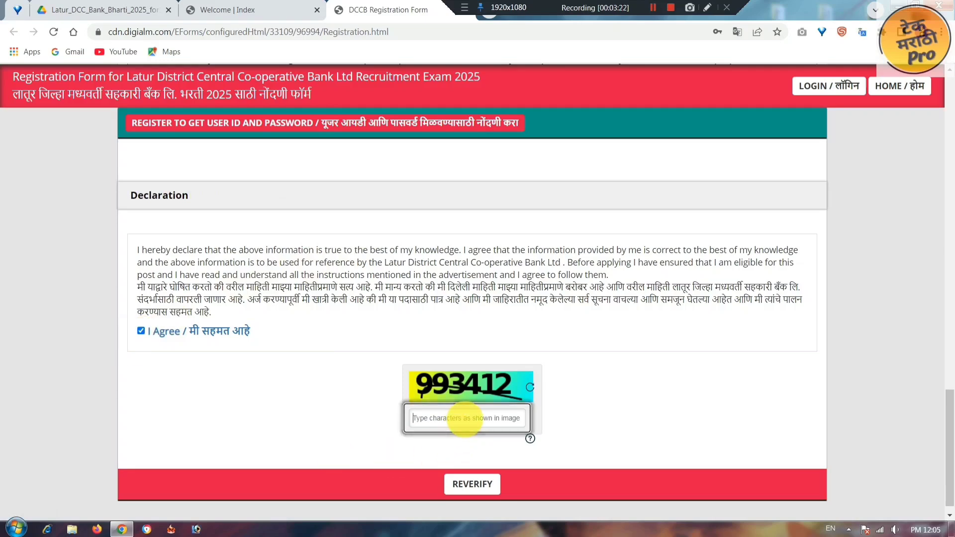
pyautogui.write('993412')
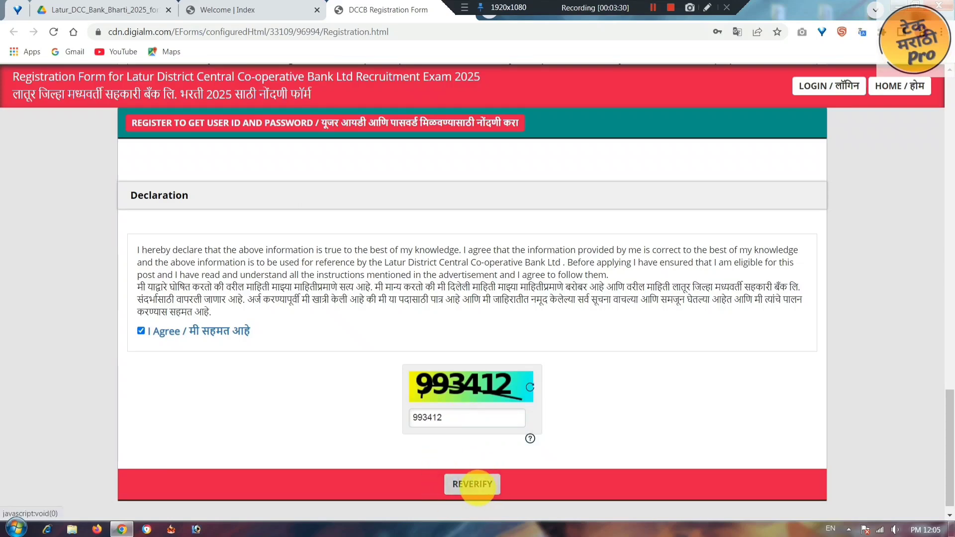
pyautogui.click(476, 485)
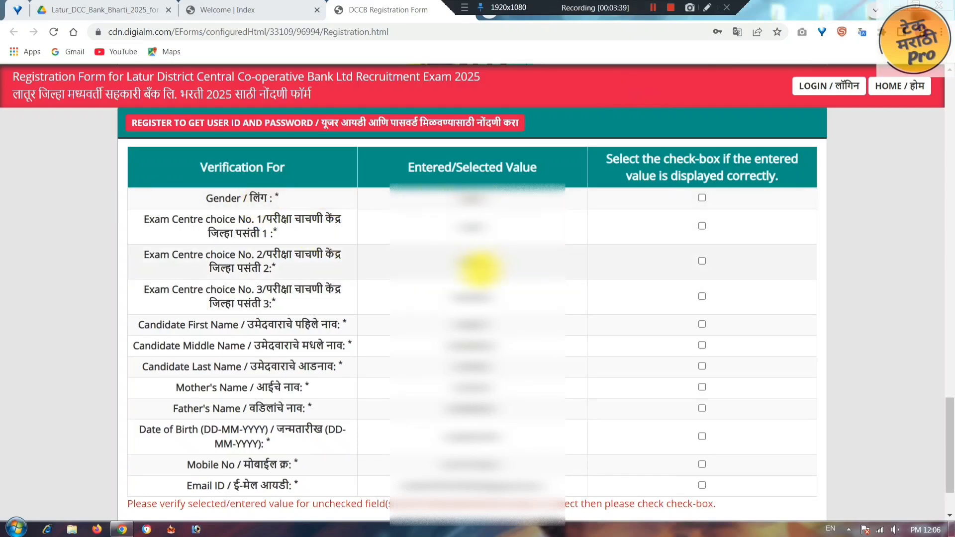
# Step: Tick the verification rows for Gender, exam centre choices 1-3, first and middle name
pyautogui.click(702, 197)
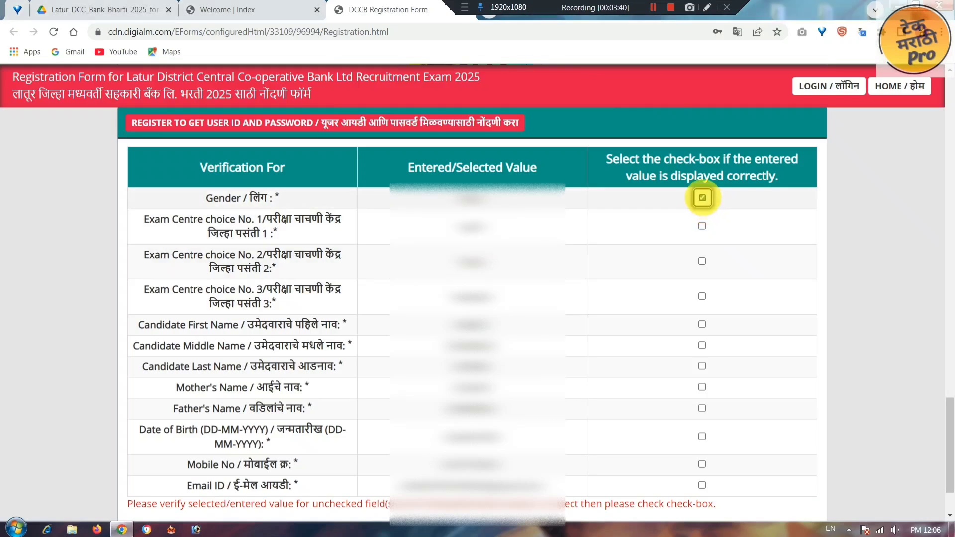
pyautogui.click(702, 226)
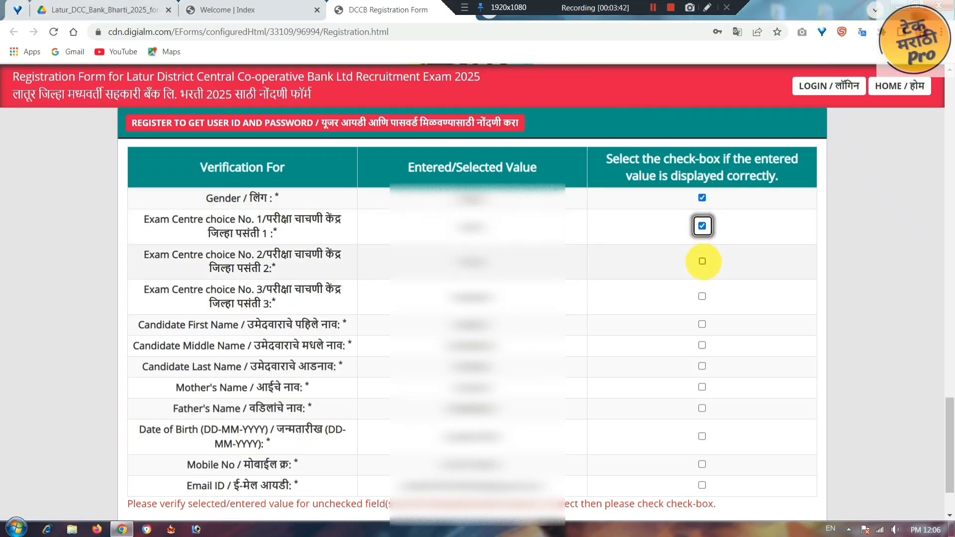
pyautogui.click(702, 261)
pyautogui.click(702, 296)
pyautogui.click(702, 324)
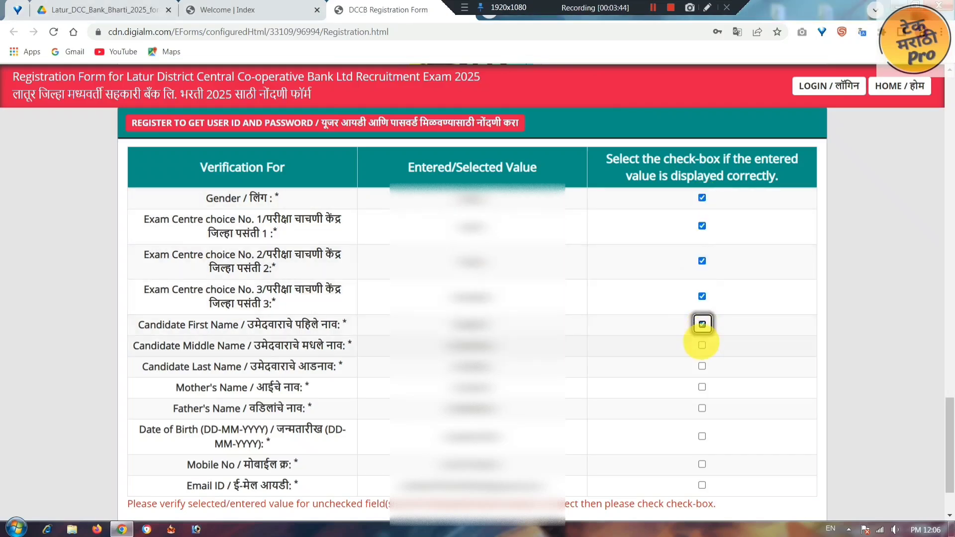
pyautogui.click(702, 345)
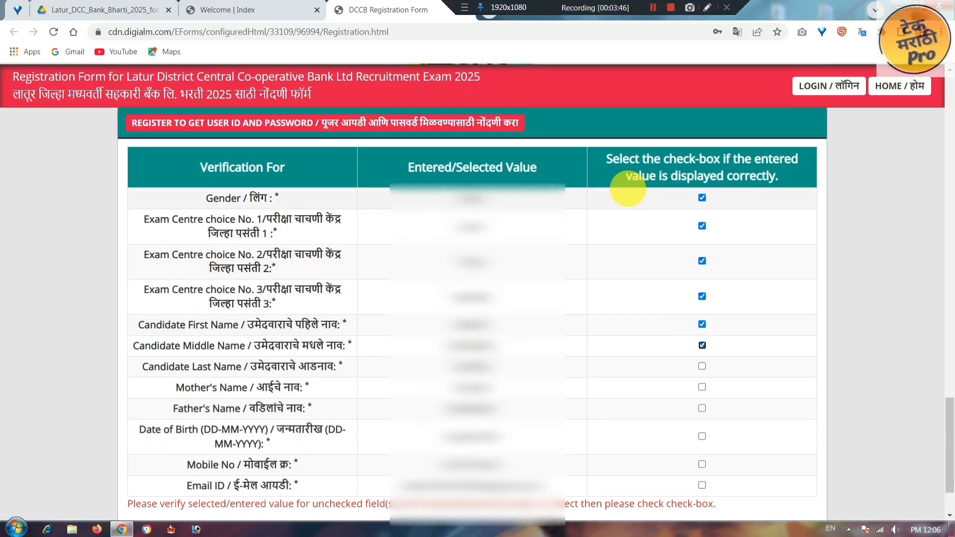
# Step: Tick the rows for last name, mother's and father's names, mobile, email and date of birth
pyautogui.scroll(-2, 667, 273)
pyautogui.click(702, 282)
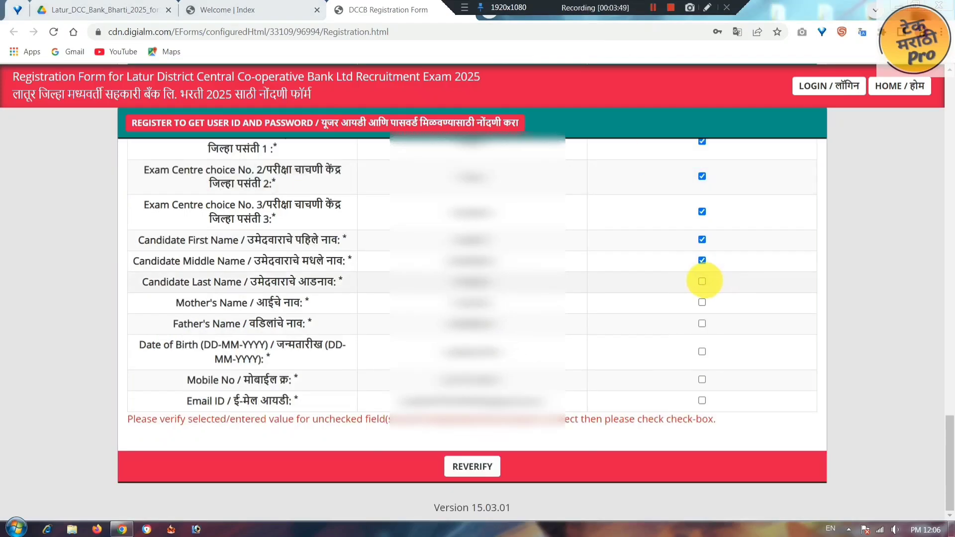
pyautogui.click(702, 302)
pyautogui.click(702, 324)
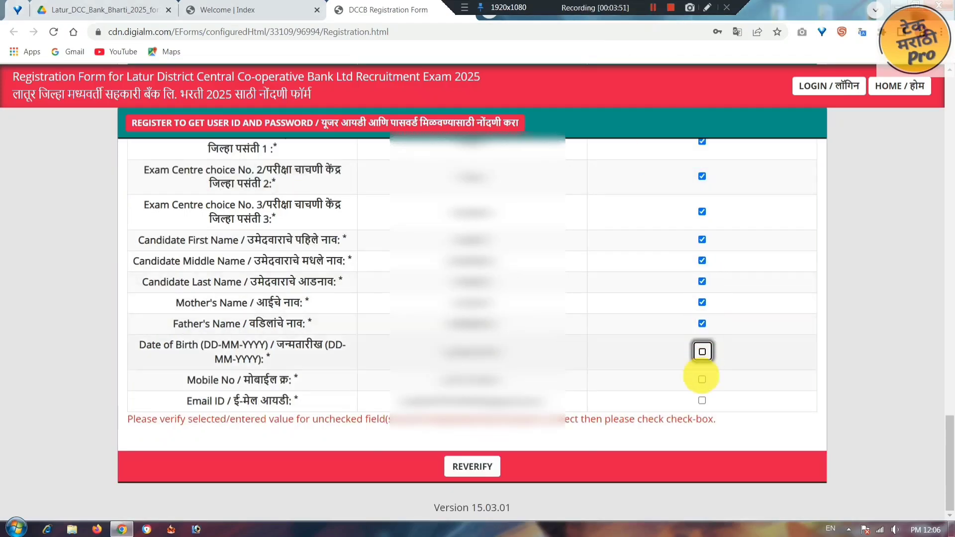
pyautogui.click(702, 379)
pyautogui.click(702, 400)
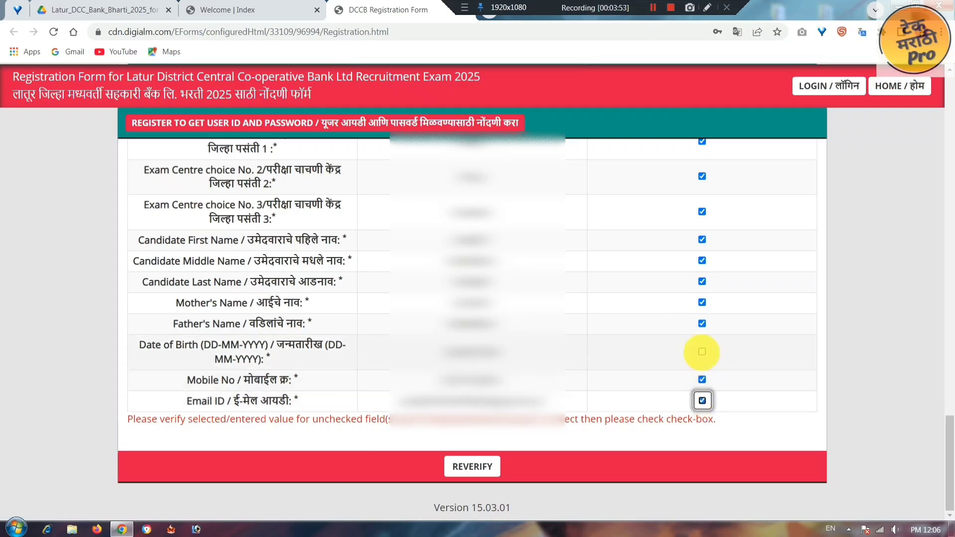
pyautogui.click(702, 352)
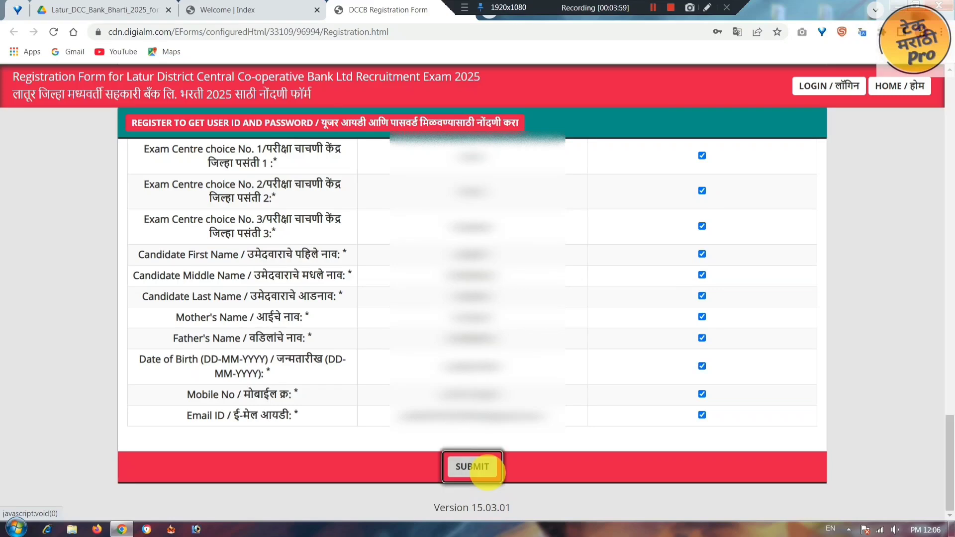
# Step: Submit the registration and answer YES to the final-details warning
pyautogui.click(478, 467)
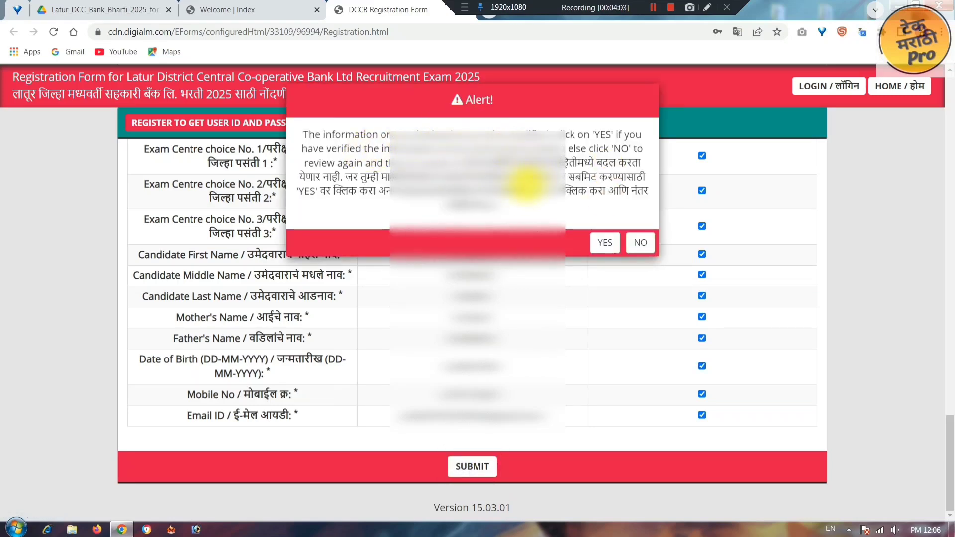
pyautogui.moveTo(466, 160); pyautogui.dragTo(632, 160)
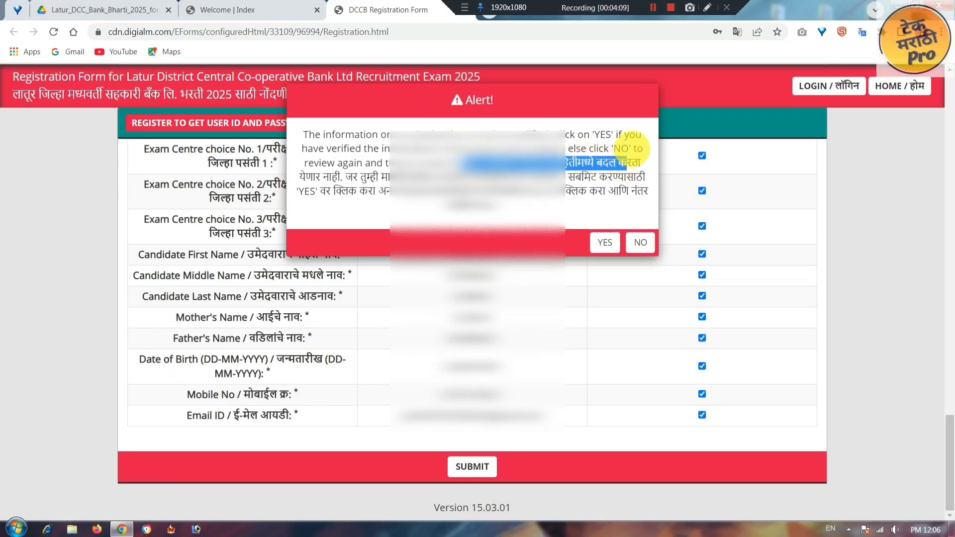
pyautogui.click(631, 141)
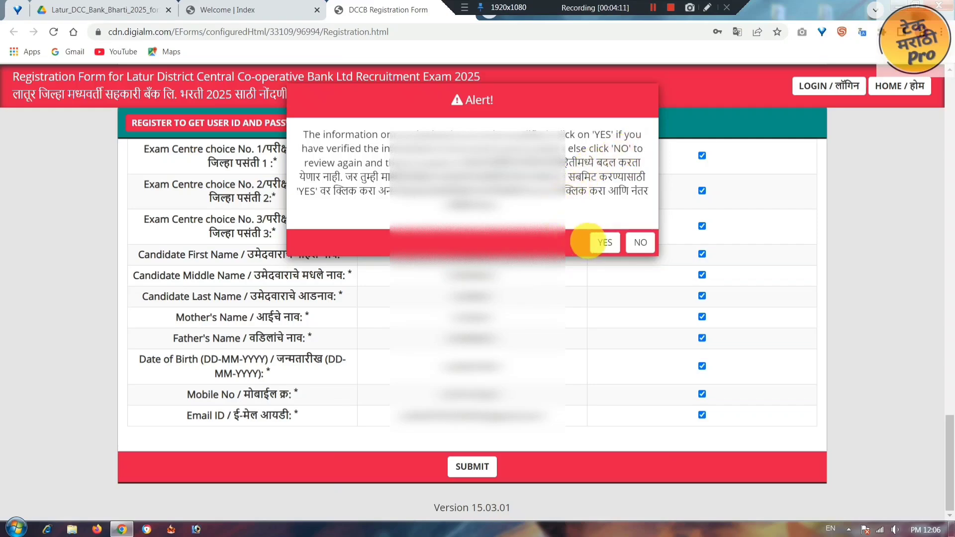
pyautogui.click(603, 243)
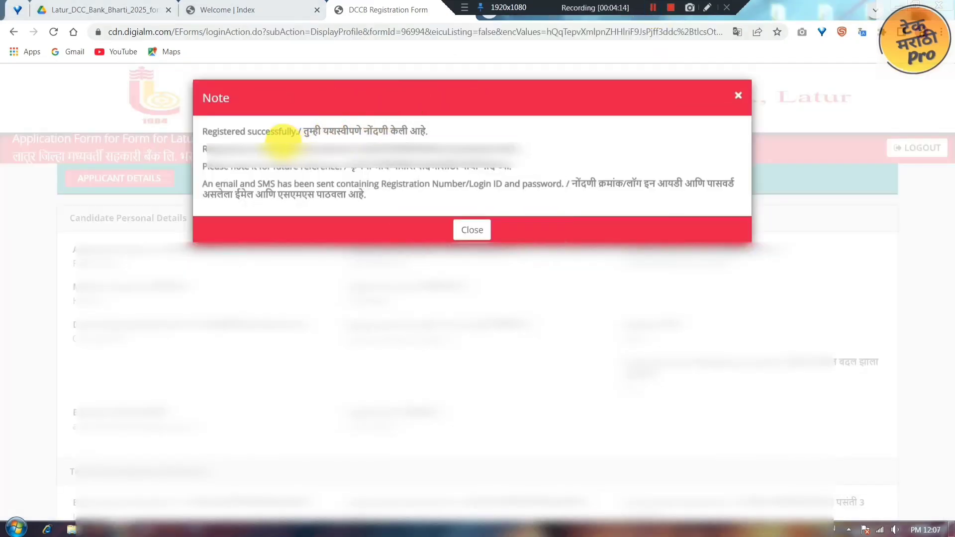
# Step: Close the 'Registered successfully' note to reach the Candidate Personal Details page
pyautogui.moveTo(240, 131); pyautogui.dragTo(425, 130)
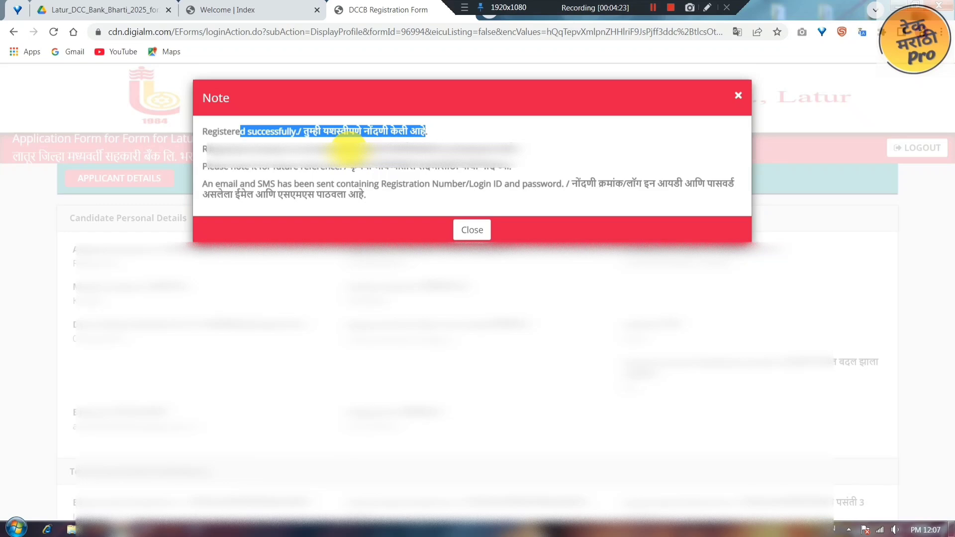
pyautogui.click(655, 7)
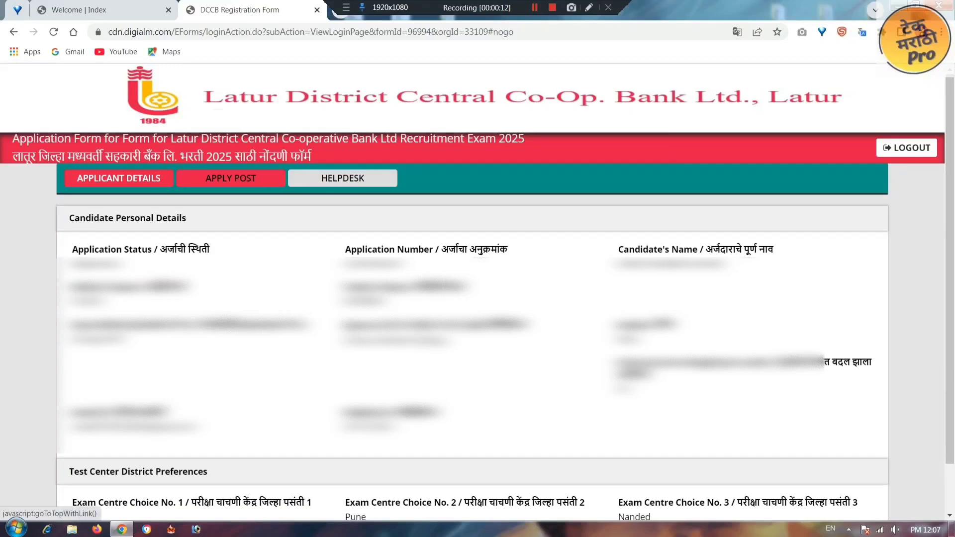
# Step: Start a new post application under Apply Post for advertisement 2365/2025
pyautogui.click(231, 179)
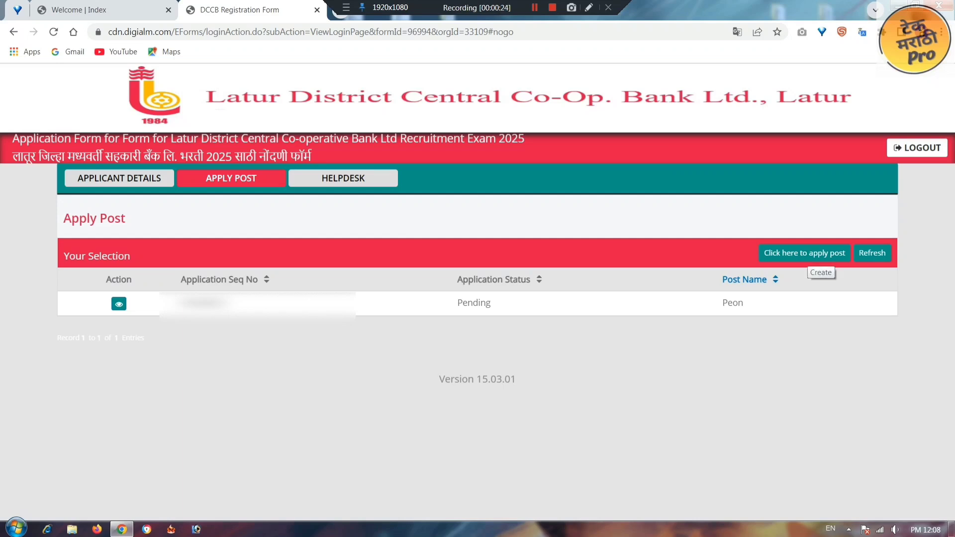
pyautogui.click(805, 253)
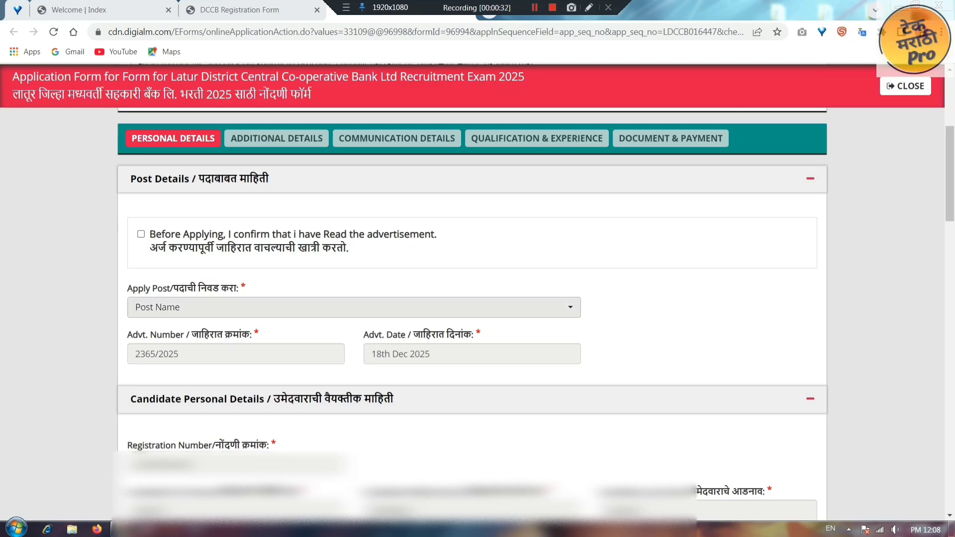
# Step: Tick the advertisement confirmation, choose Clerk as the post, and set marital status Unmarried
pyautogui.moveTo(150, 247); pyautogui.dragTo(332, 247)
pyautogui.click(141, 233)
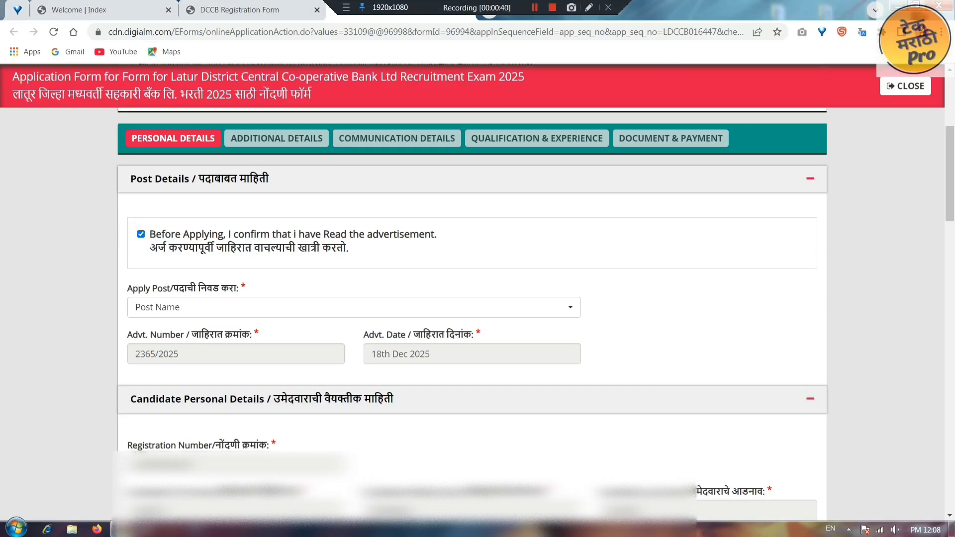
pyautogui.click(348, 307)
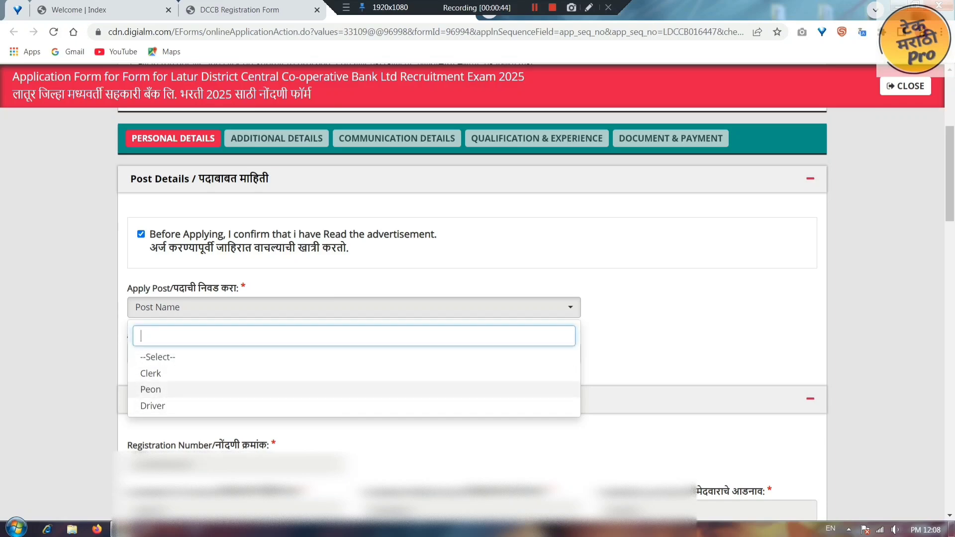
pyautogui.click(150, 373)
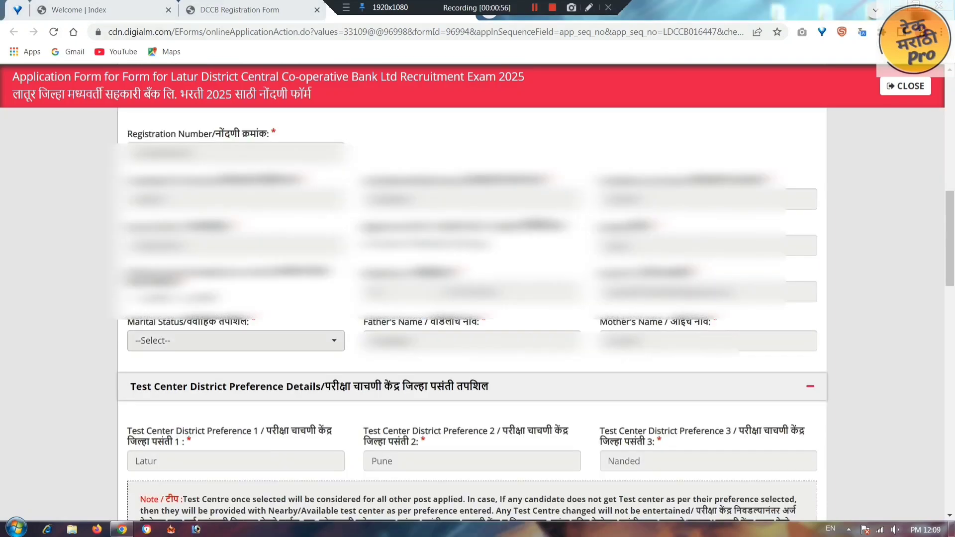
pyautogui.click(235, 341)
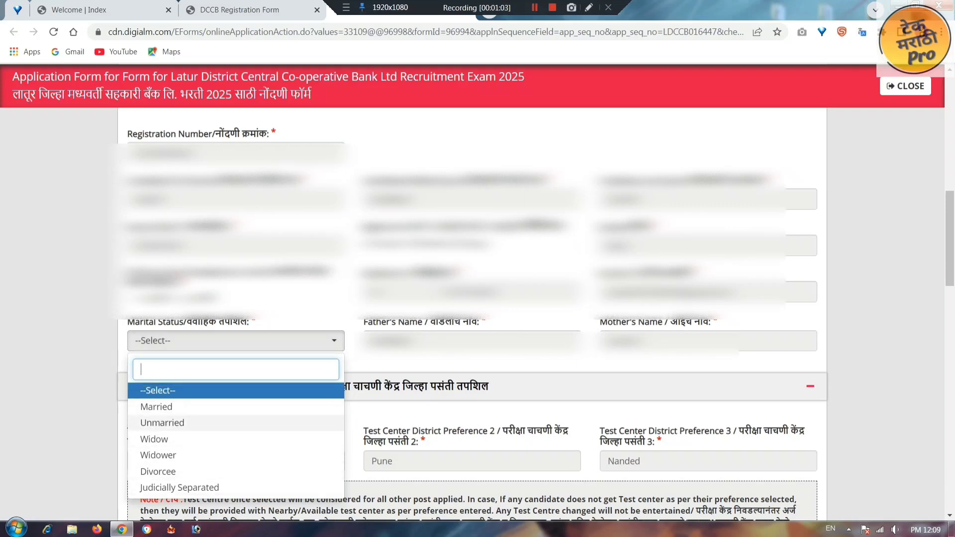
pyautogui.click(162, 423)
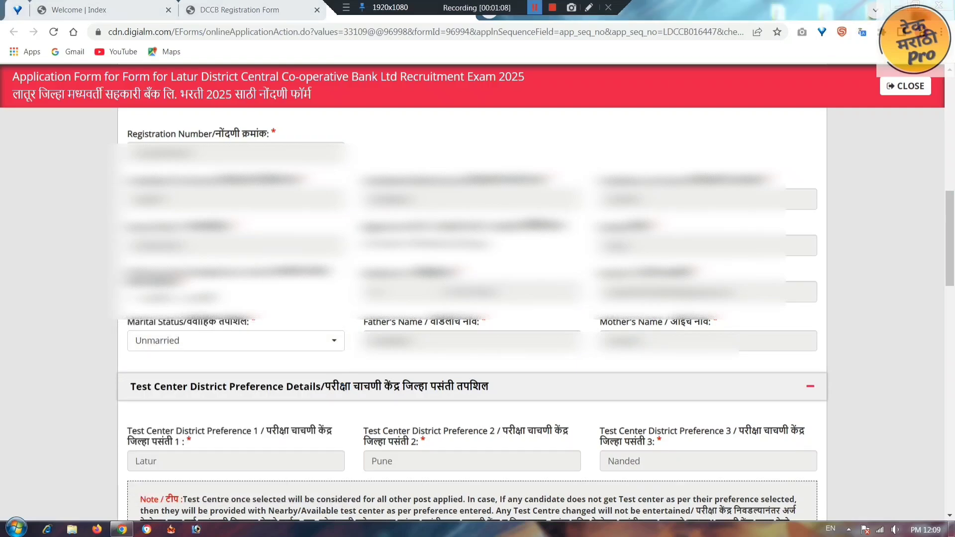
# Step: Mark the nationality as Indian and answer No to being a Latur District domicile
pyautogui.scroll(-8, 473, 298)
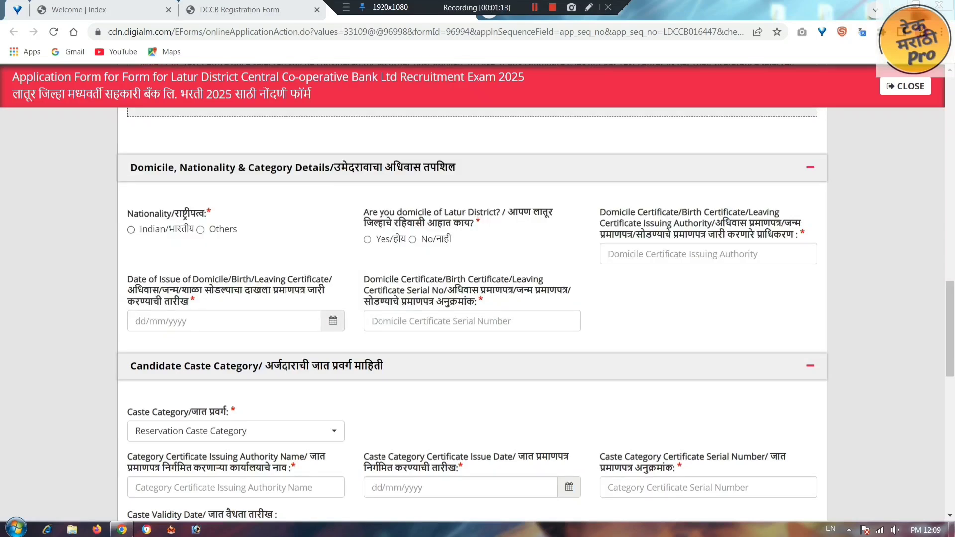
pyautogui.click(131, 229)
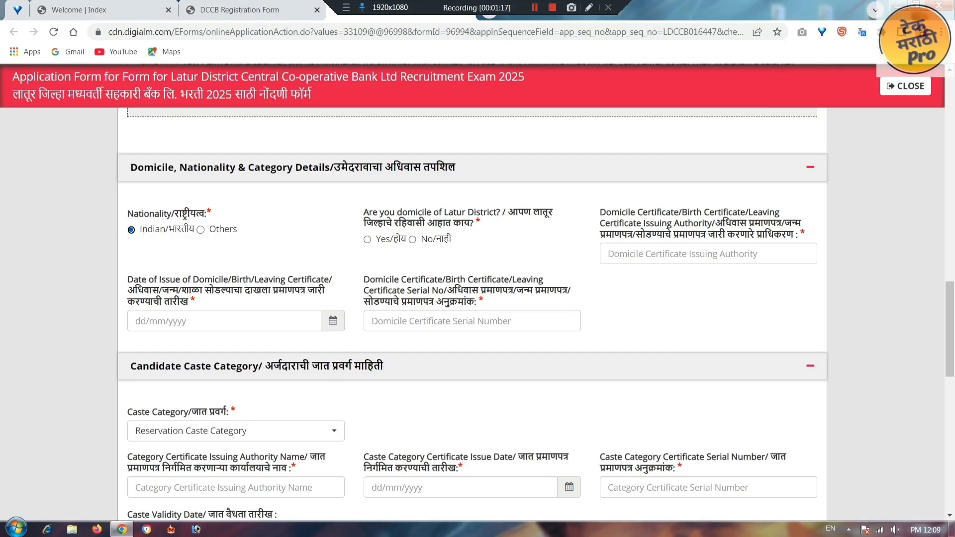
pyautogui.moveTo(518, 212); pyautogui.dragTo(481, 223)
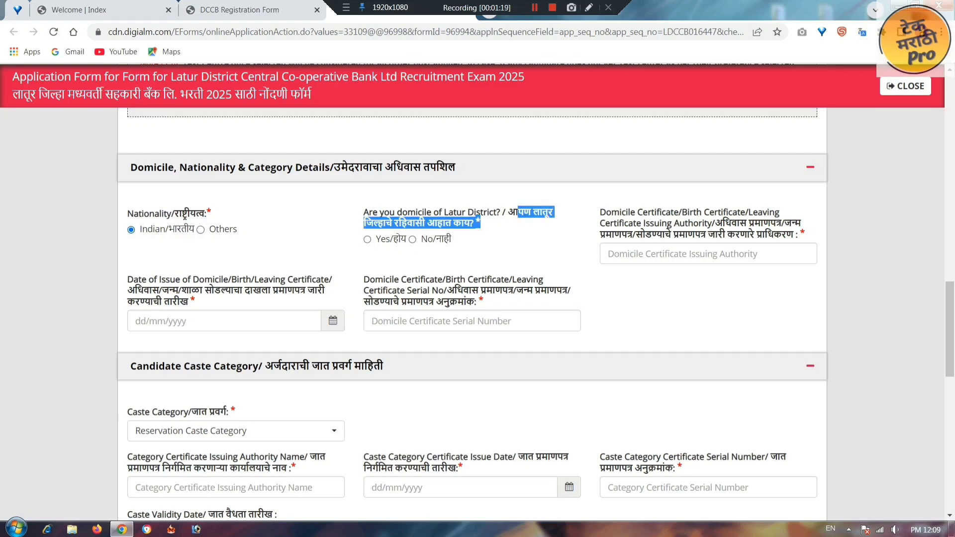
pyautogui.click(368, 239)
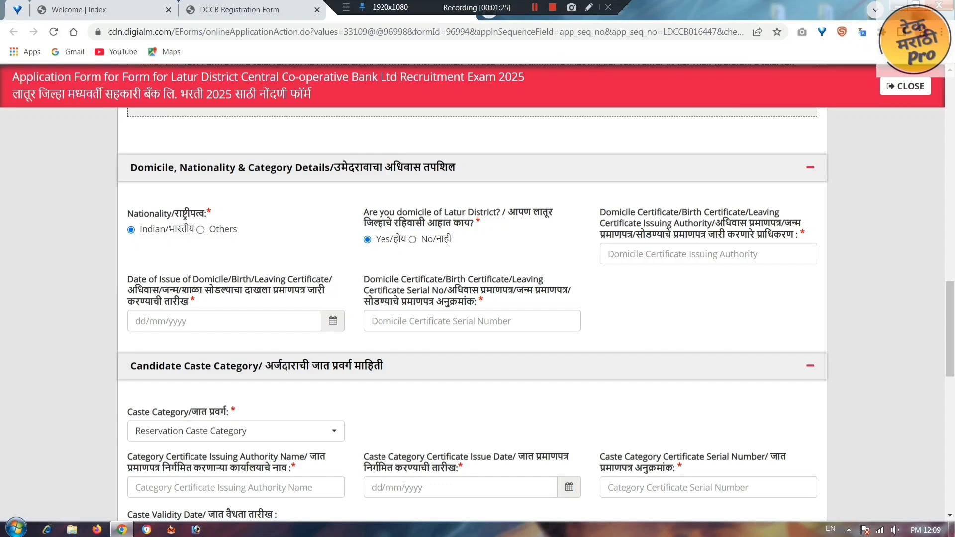
pyautogui.click(412, 240)
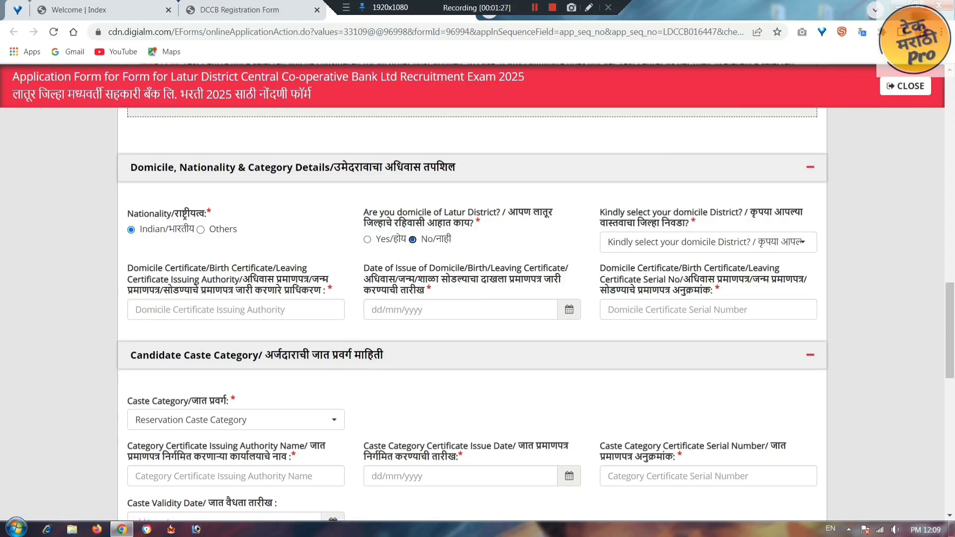
# Step: Leave the domicile district unselected and look over the domicile certificate authority, date and serial fields
pyautogui.click(706, 242)
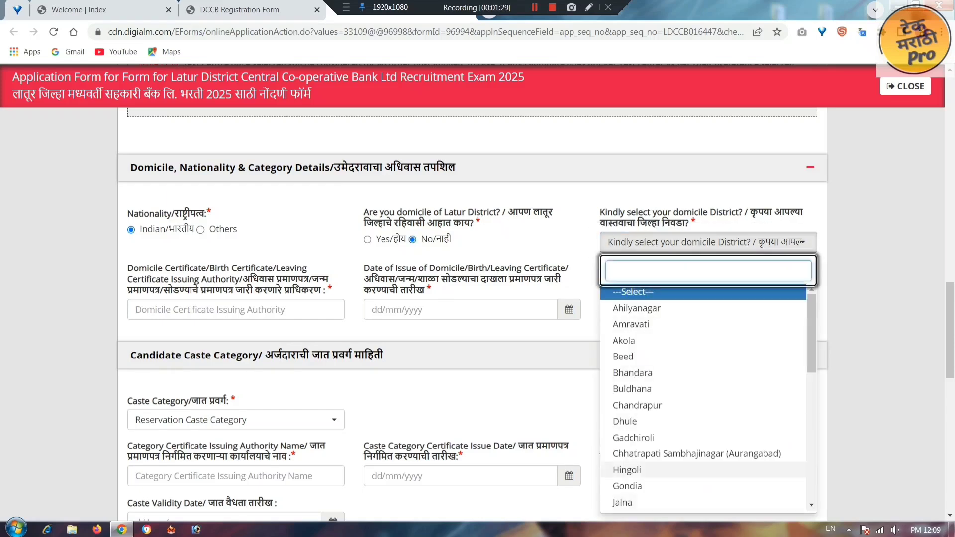
pyautogui.scroll(-5, 704, 398)
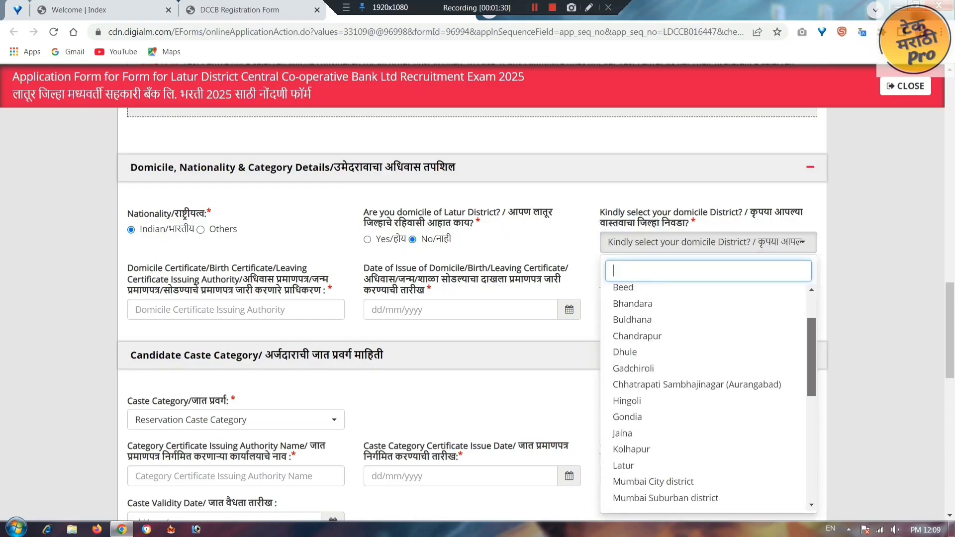
pyautogui.scroll(-1, 704, 398)
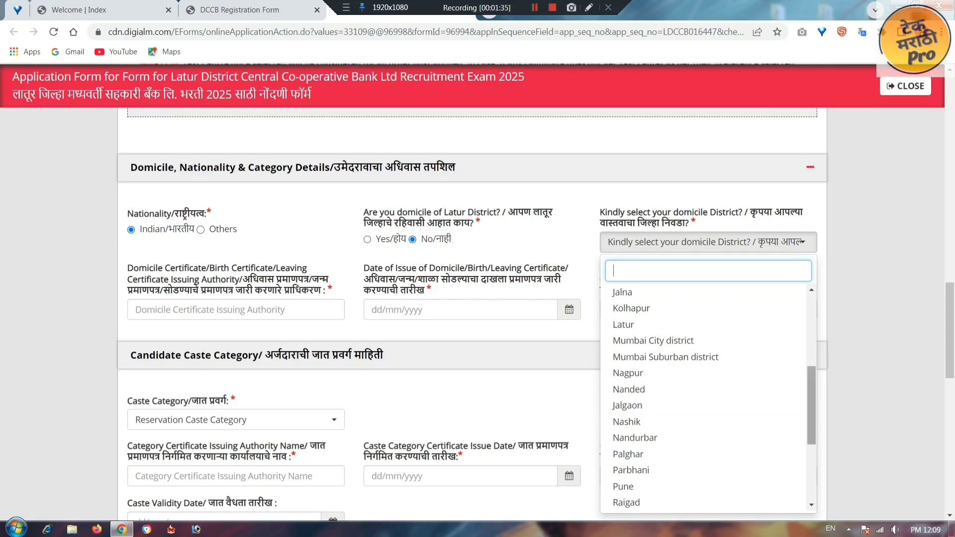
pyautogui.press('Tab')
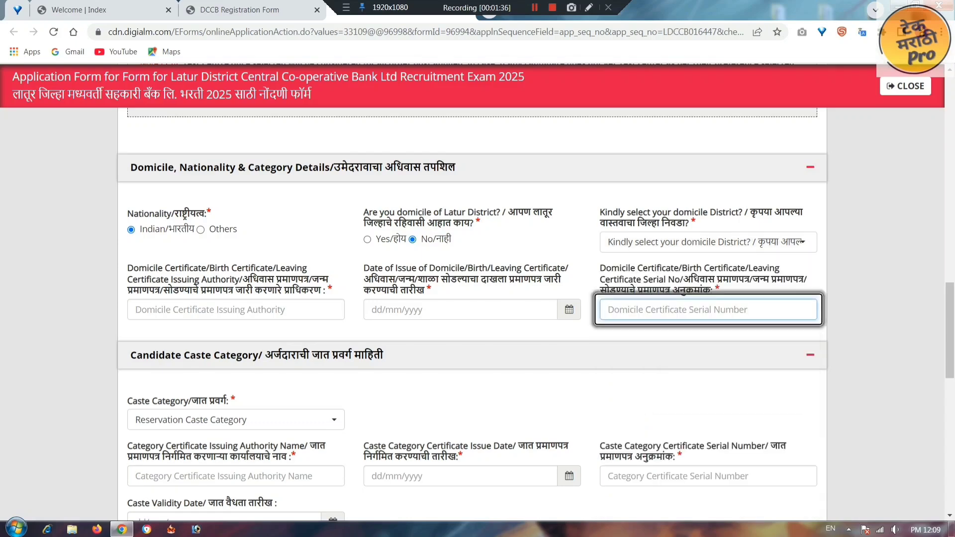
pyautogui.moveTo(128, 268); pyautogui.dragTo(327, 290)
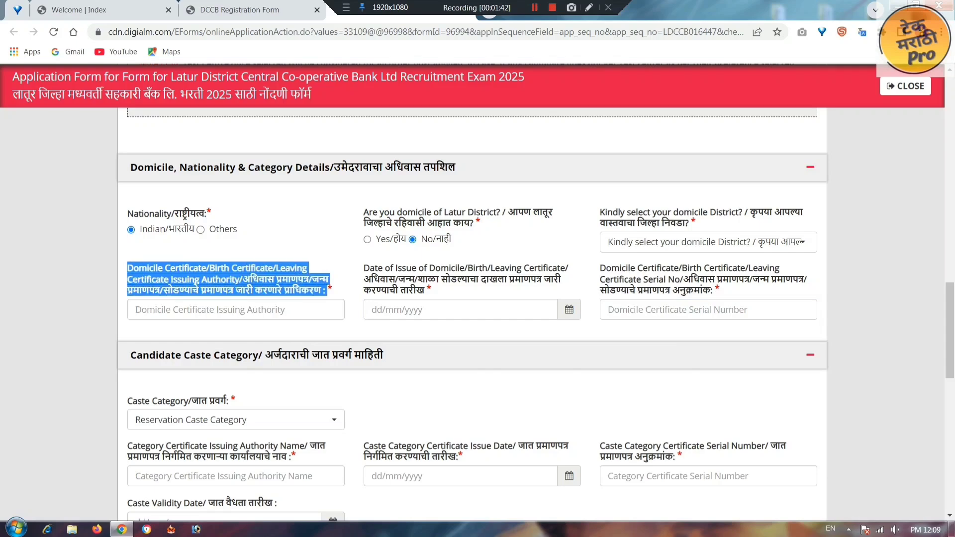
pyautogui.click(236, 310)
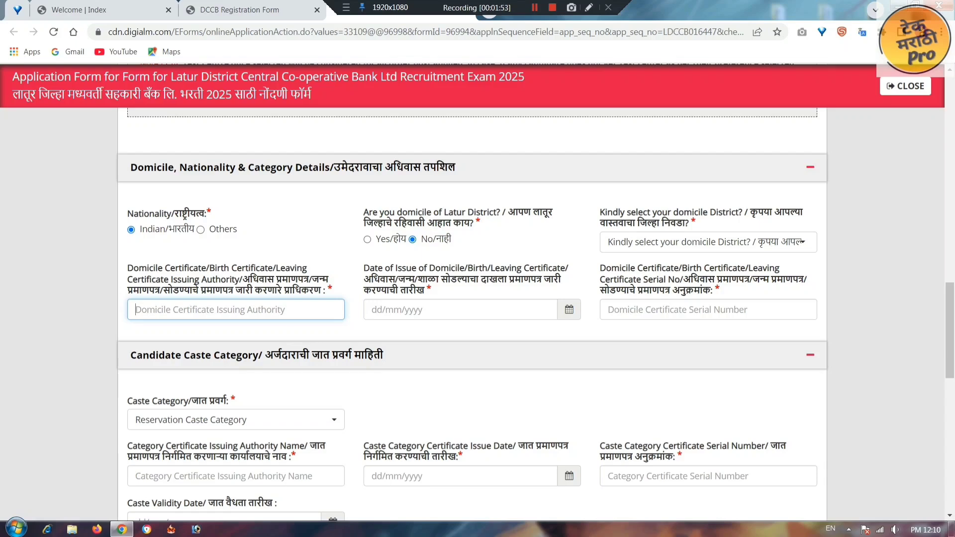
pyautogui.moveTo(364, 268); pyautogui.dragTo(562, 281)
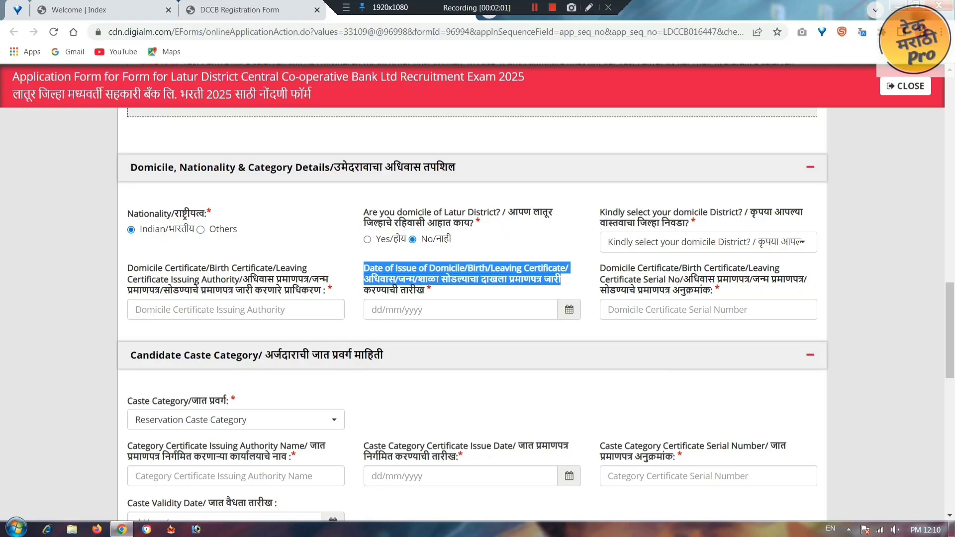
pyautogui.moveTo(600, 267); pyautogui.dragTo(720, 290)
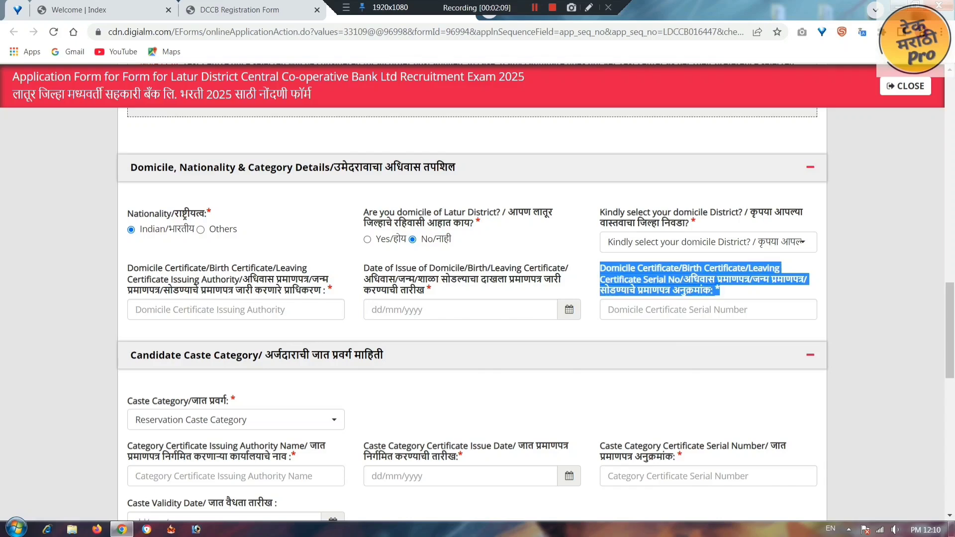
pyautogui.scroll(-4, 473, 299)
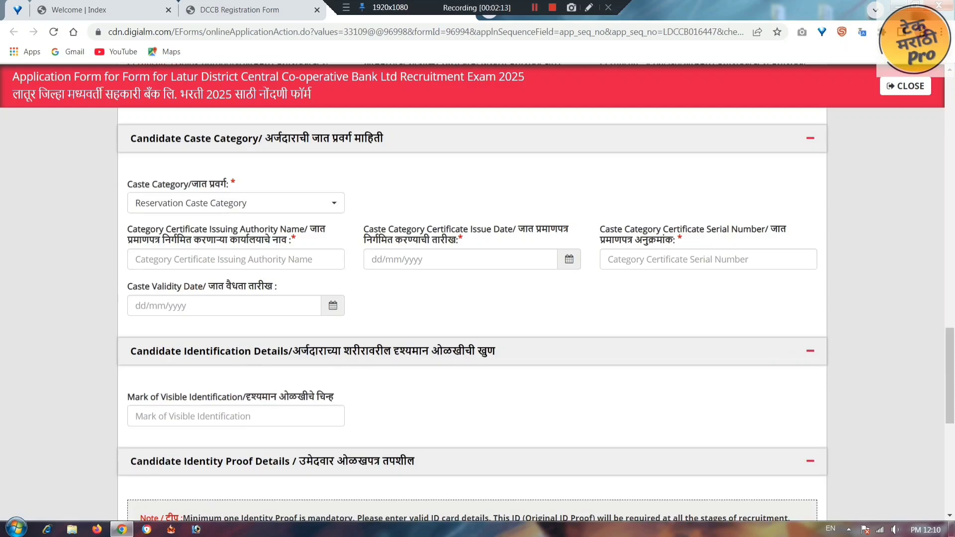
# Step: Set the caste category to Open (Unreserved)
pyautogui.click(236, 203)
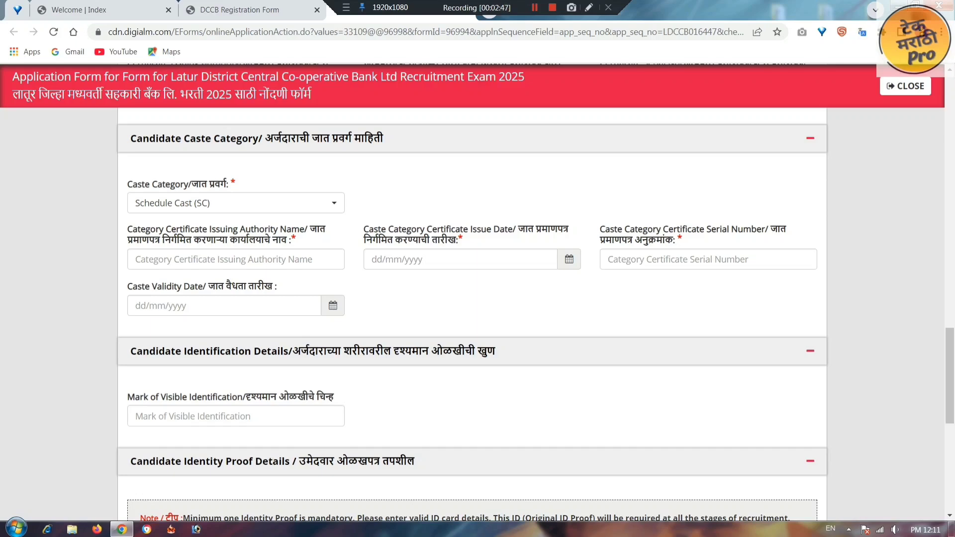
pyautogui.moveTo(128, 229); pyautogui.dragTo(266, 230)
pyautogui.moveTo(364, 229); pyautogui.dragTo(462, 240)
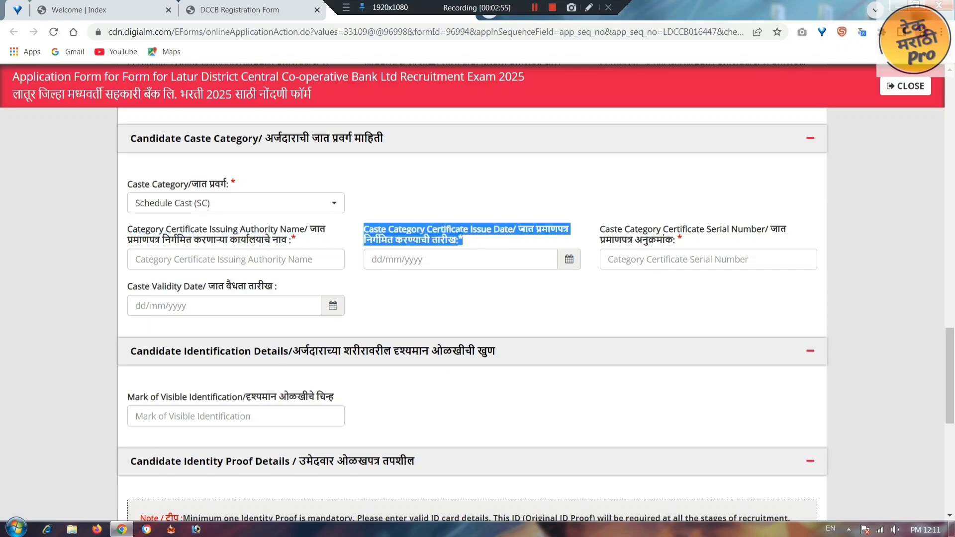
pyautogui.moveTo(600, 229); pyautogui.dragTo(766, 230)
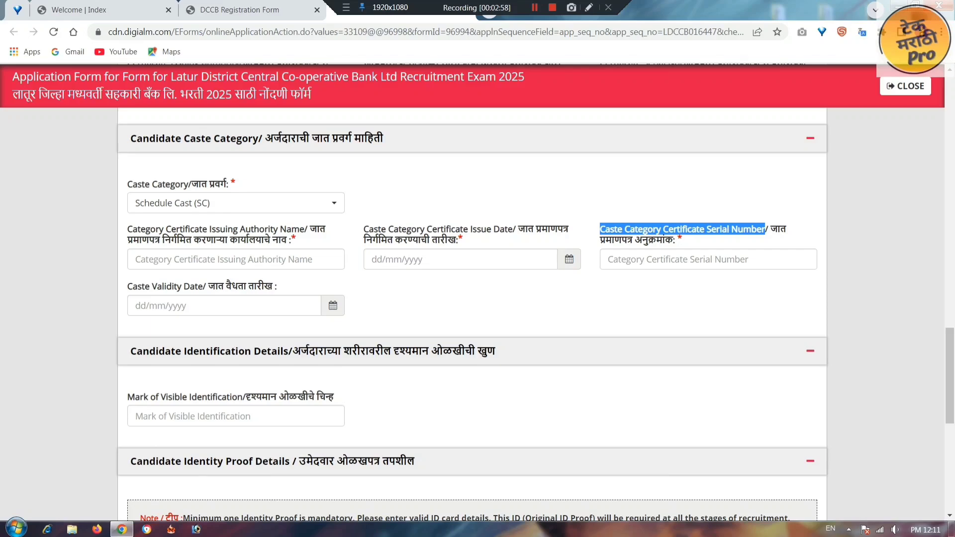
pyautogui.click(234, 203)
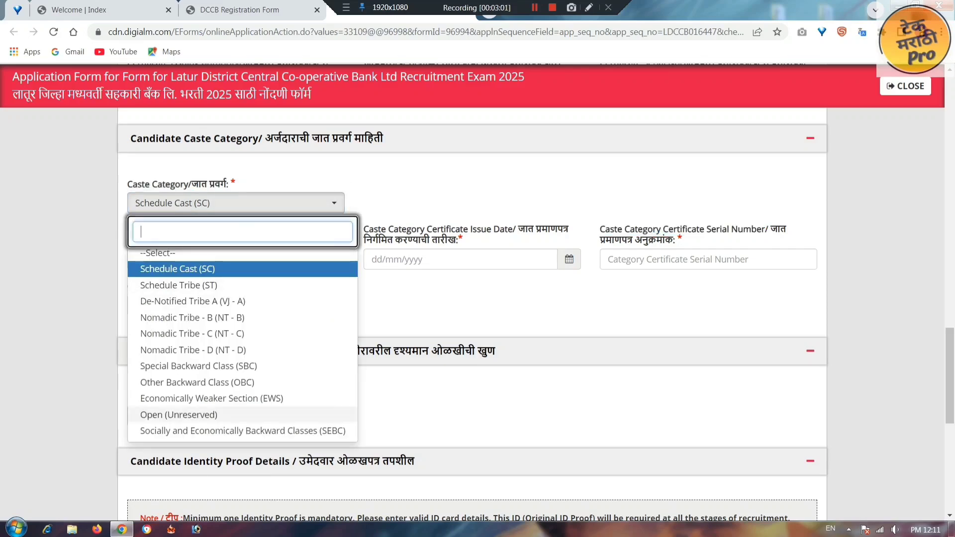
pyautogui.click(179, 414)
# Step: Enter 'MOLE ON NOSE' as the mark of visible identification
pyautogui.moveTo(135, 294); pyautogui.dragTo(261, 295)
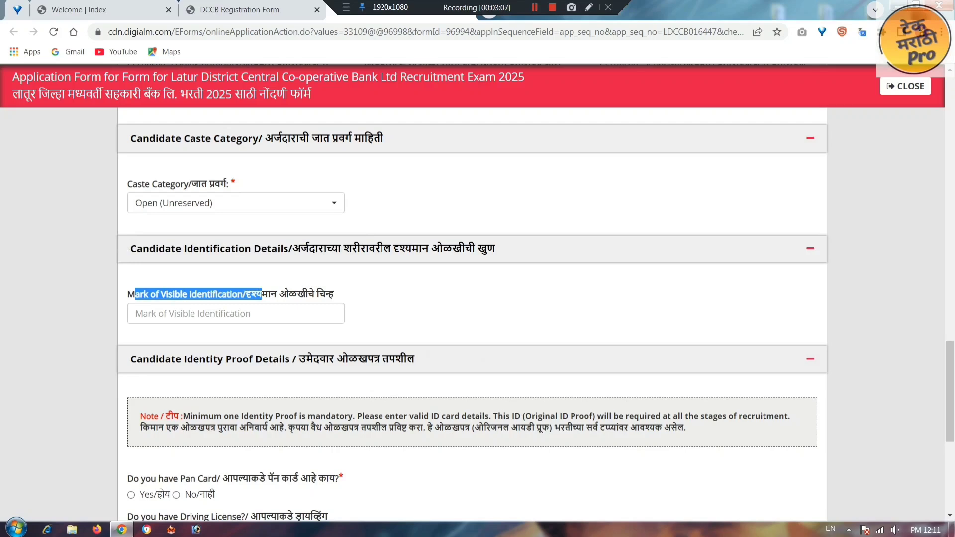
pyautogui.click(136, 313)
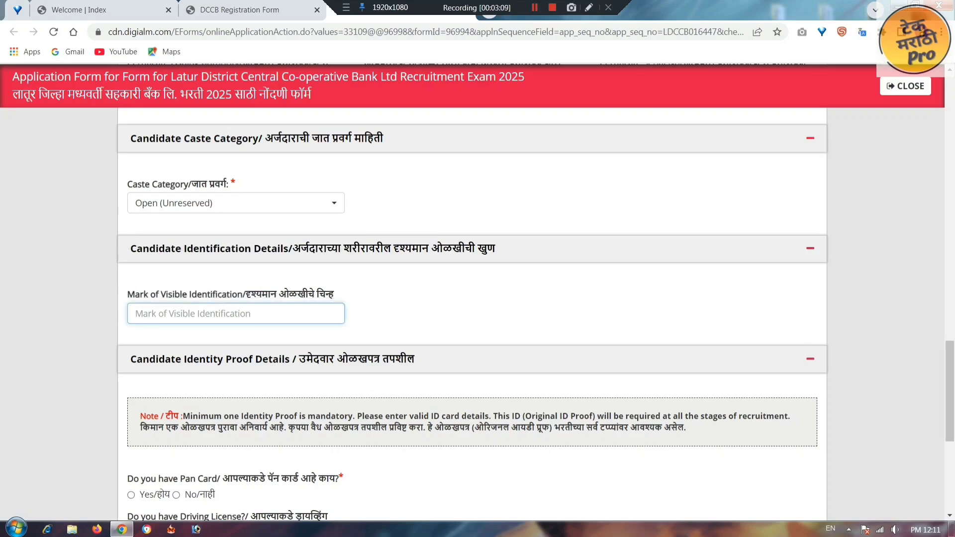
pyautogui.write('MOLE ON NOSE')
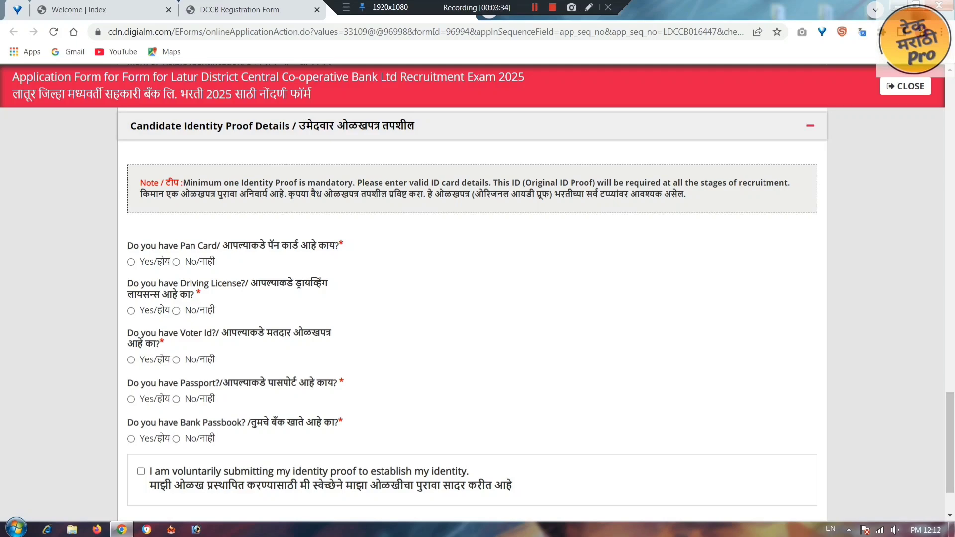
# Step: Answer Yes for PAN Card and No for Driving License, Voter Id, Passport and Bank Passbook
pyautogui.press('Tab')
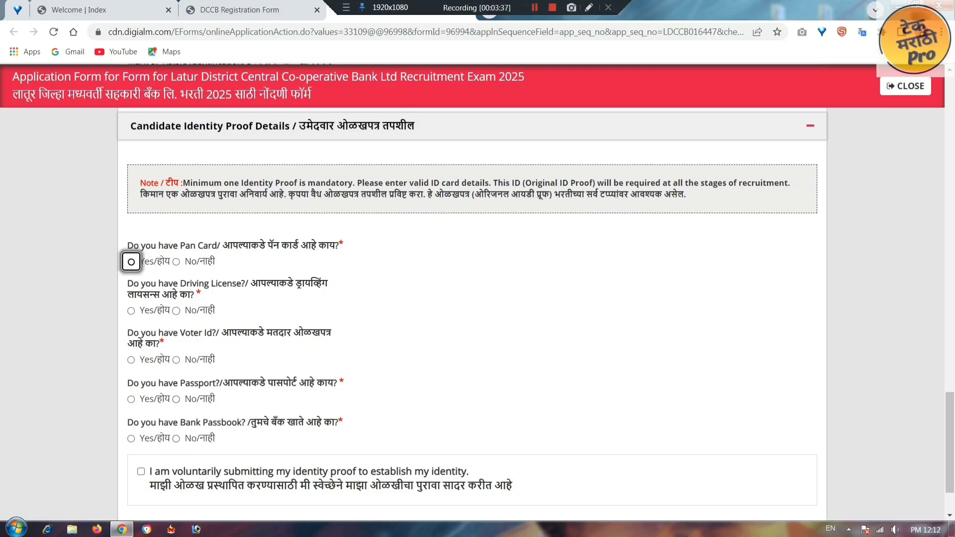
pyautogui.press('space')
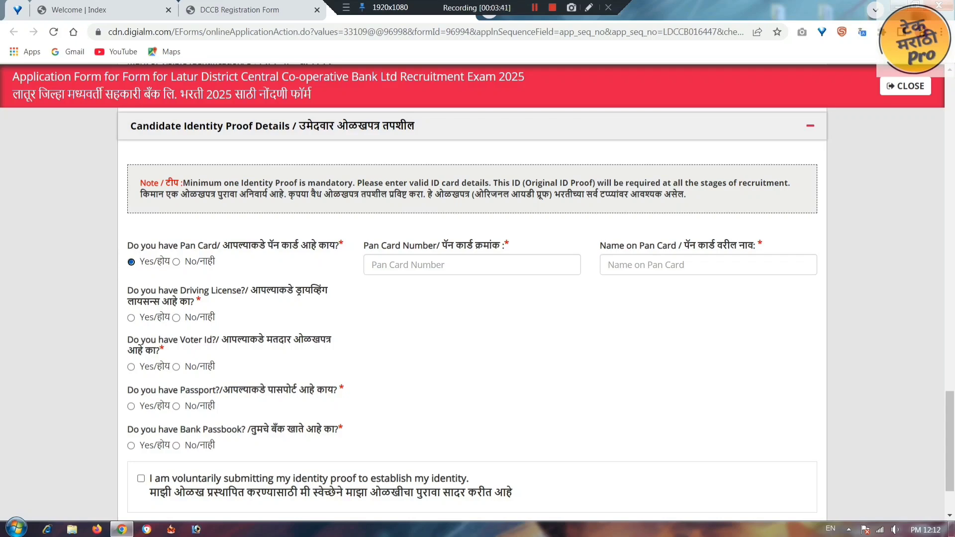
pyautogui.moveTo(364, 246); pyautogui.dragTo(509, 245)
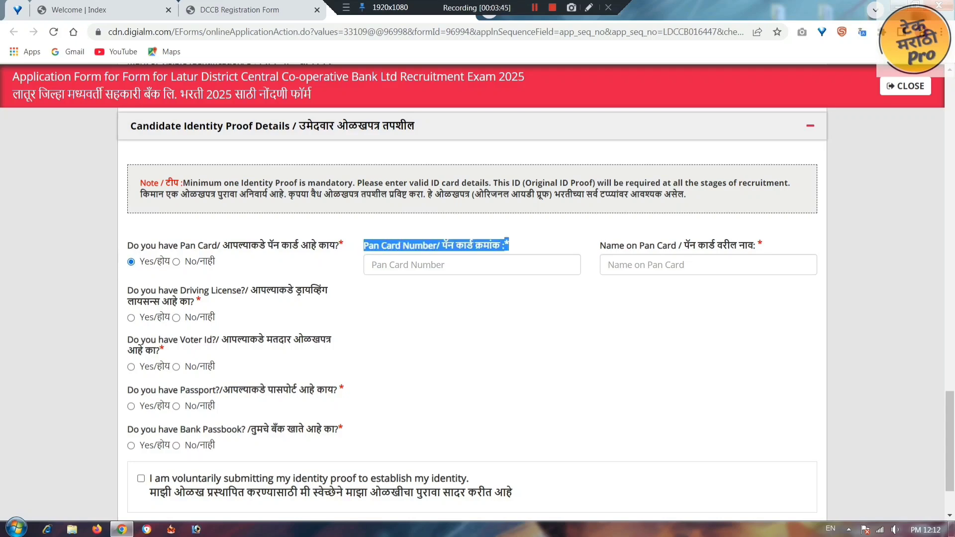
pyautogui.moveTo(611, 245); pyautogui.dragTo(763, 245)
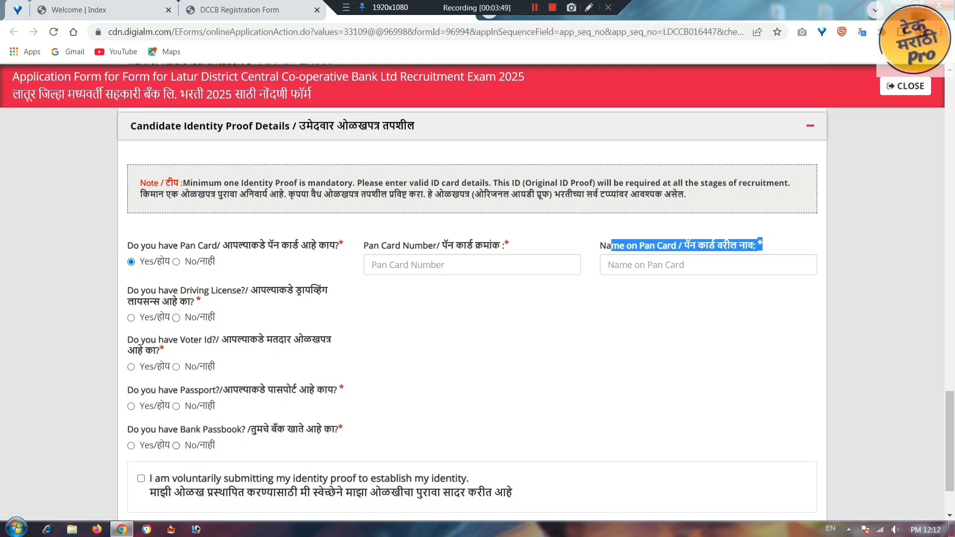
pyautogui.click(763, 245)
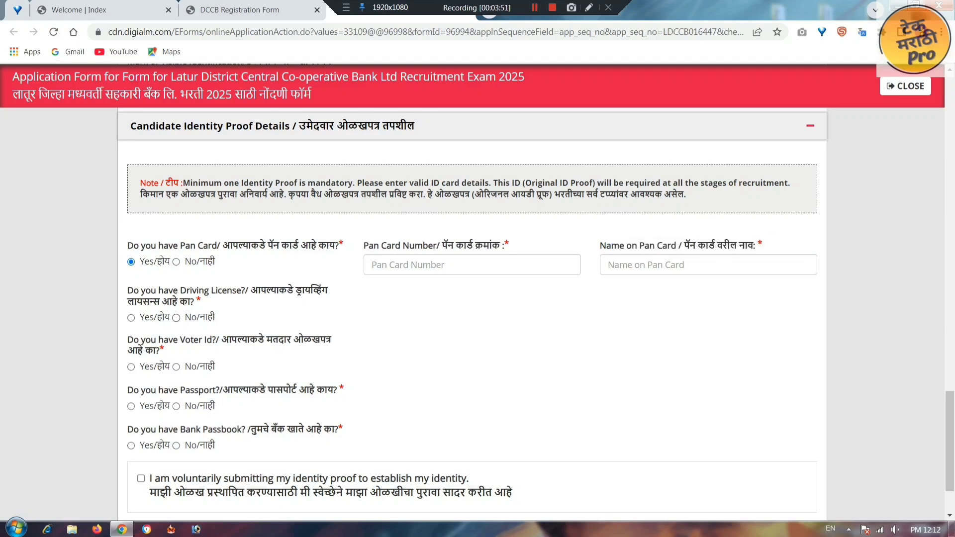
pyautogui.click(176, 318)
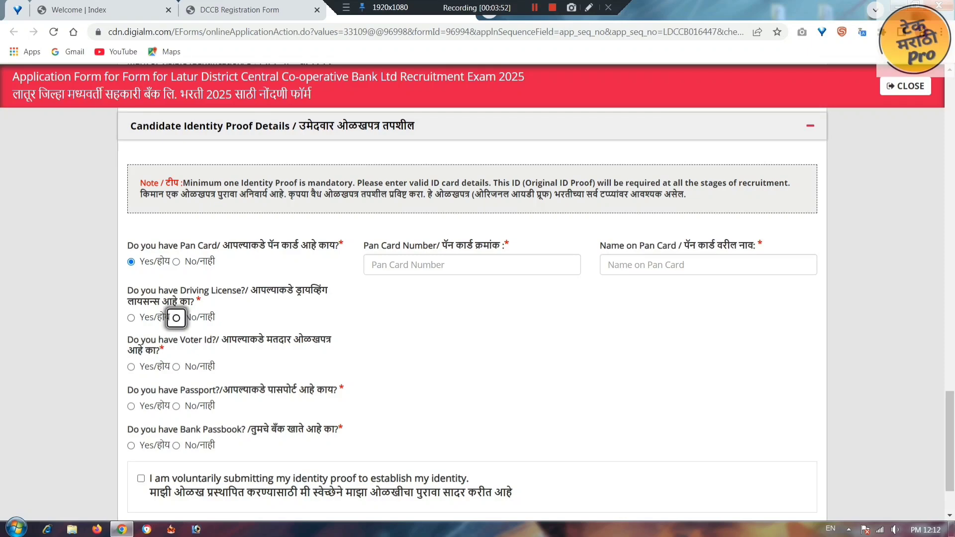
pyautogui.click(176, 367)
pyautogui.click(176, 406)
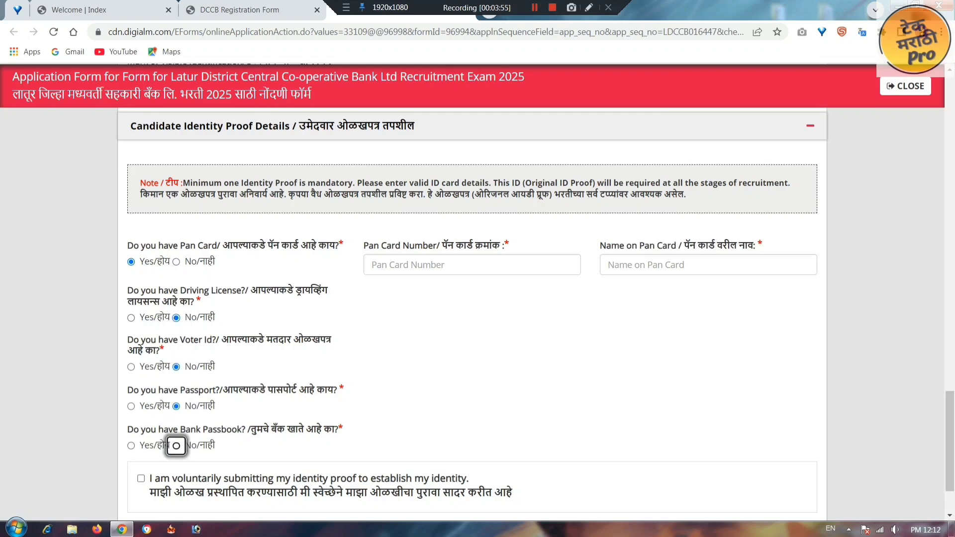
pyautogui.click(176, 445)
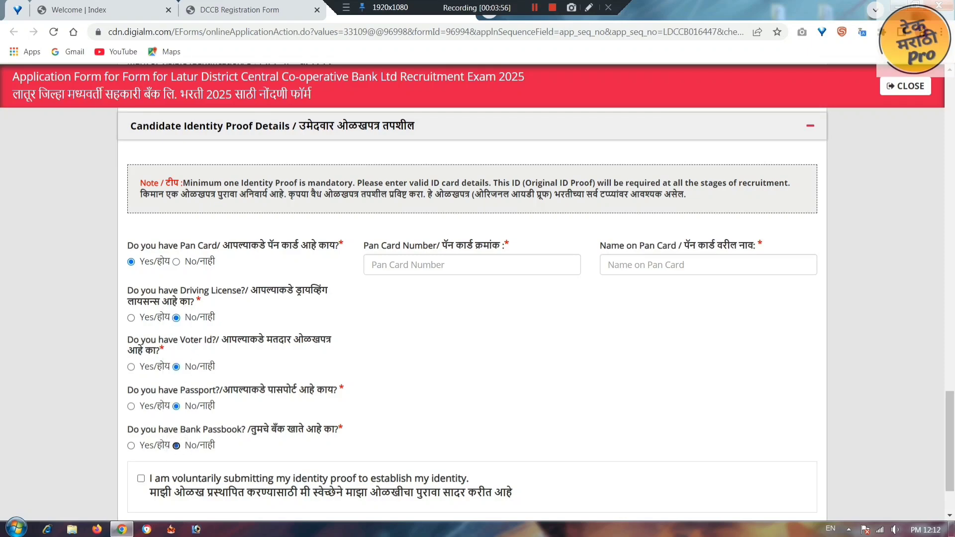
# Step: Tick the voluntary identity proof declaration and save the page
pyautogui.scroll(-2, 472, 299)
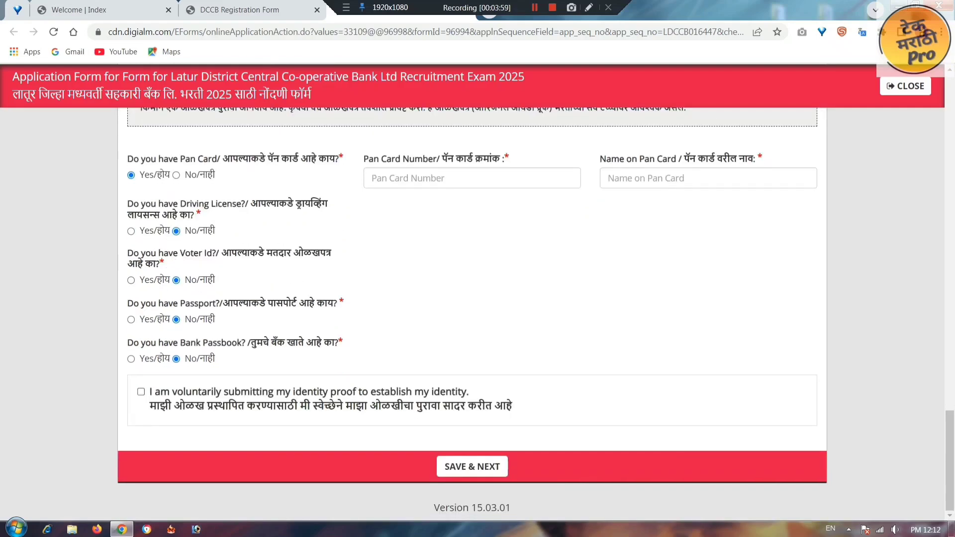
pyautogui.moveTo(151, 392); pyautogui.dragTo(514, 406)
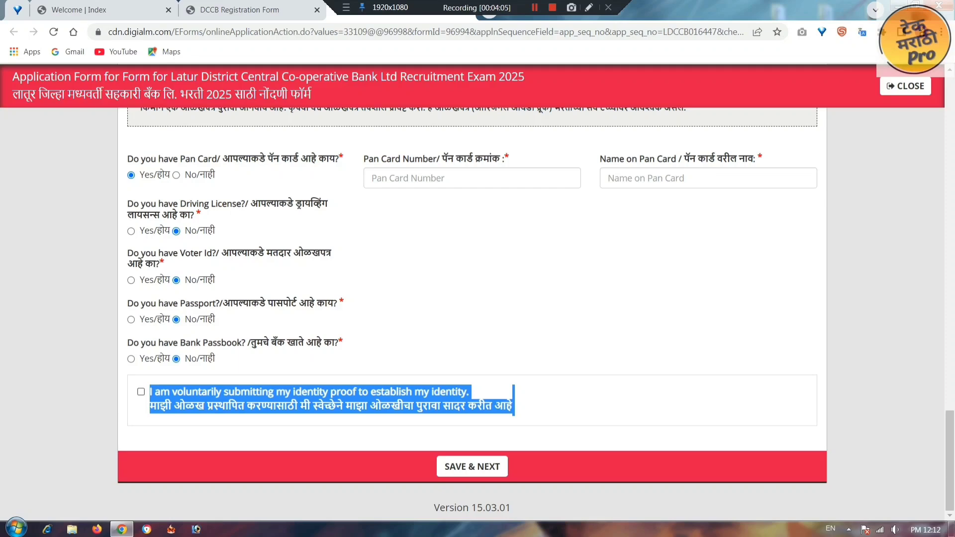
pyautogui.press('space')
pyautogui.press('Tab')
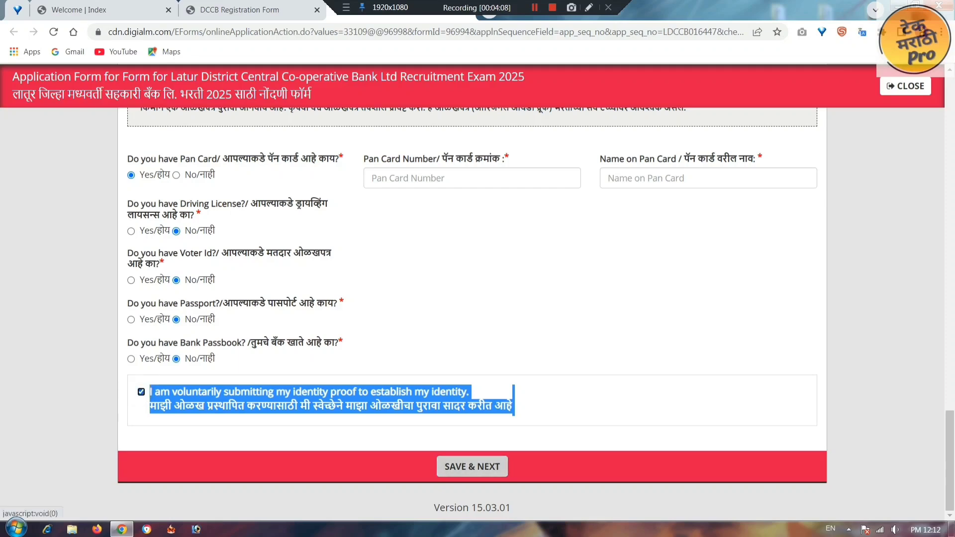
pyautogui.press('Return')
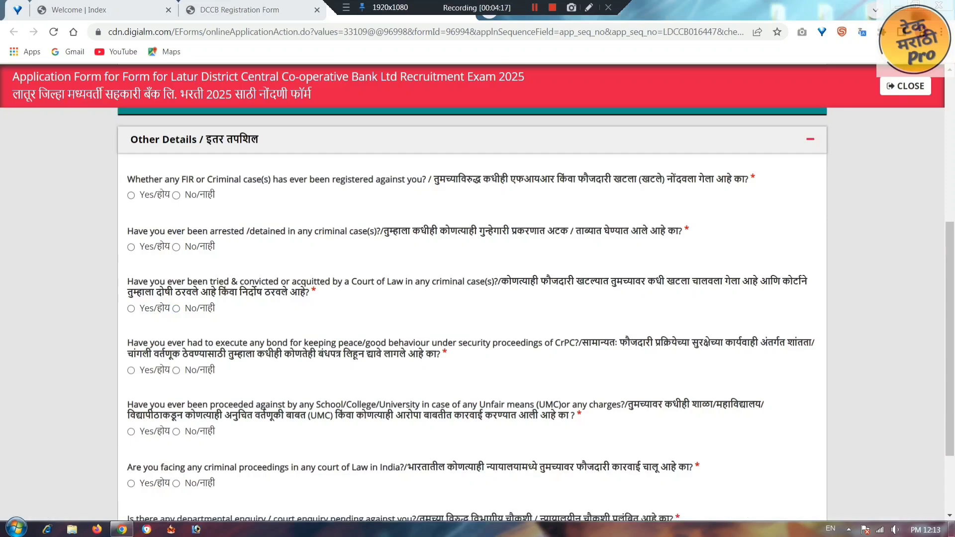
# Step: Answer No to the FIR, arrest, conviction, CrPC bond and UMC questions
pyautogui.moveTo(434, 179); pyautogui.dragTo(756, 179)
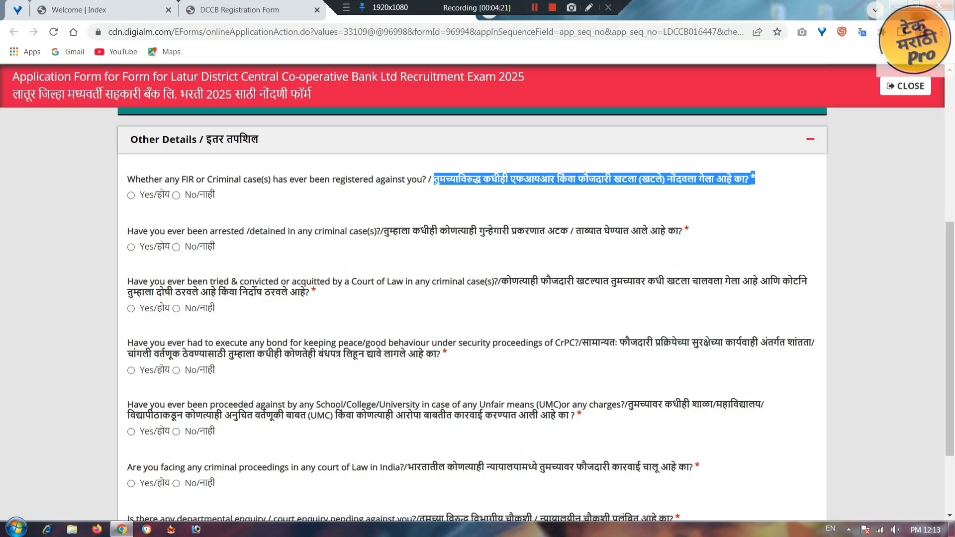
pyautogui.click(176, 196)
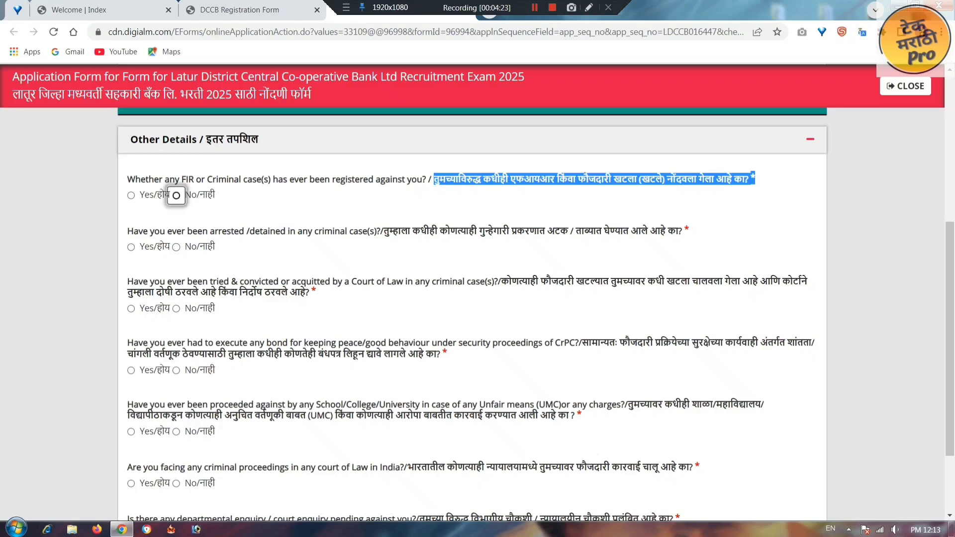
pyautogui.click(176, 195)
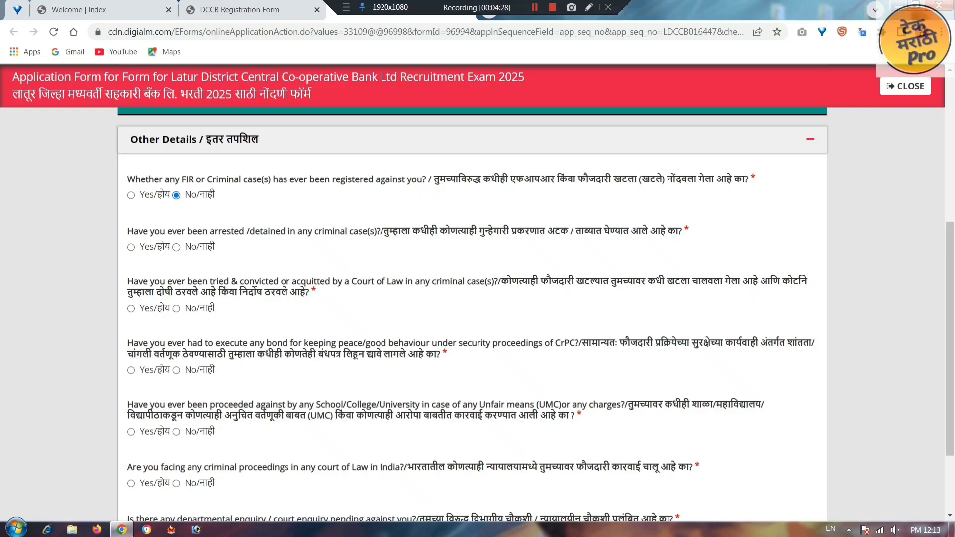
pyautogui.moveTo(383, 231); pyautogui.dragTo(690, 230)
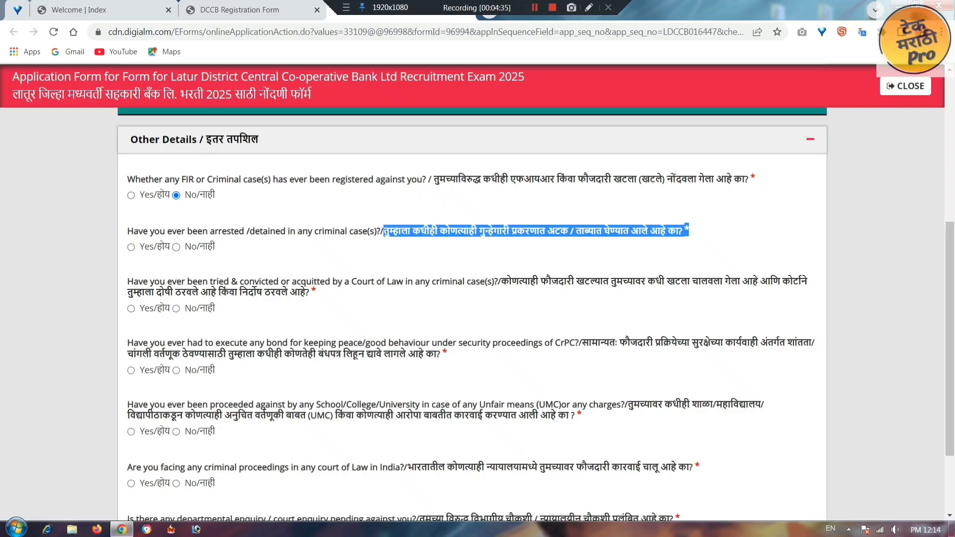
pyautogui.click(176, 247)
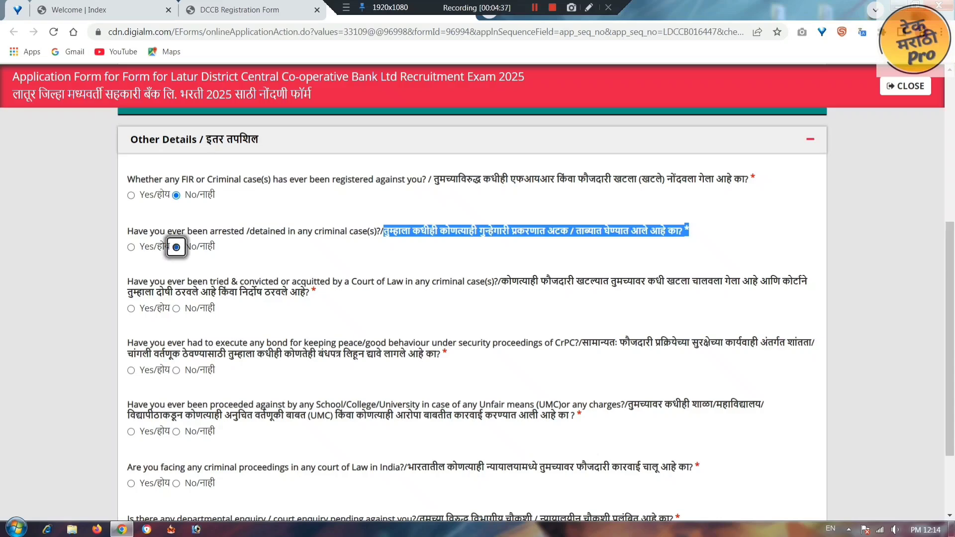
pyautogui.click(176, 247)
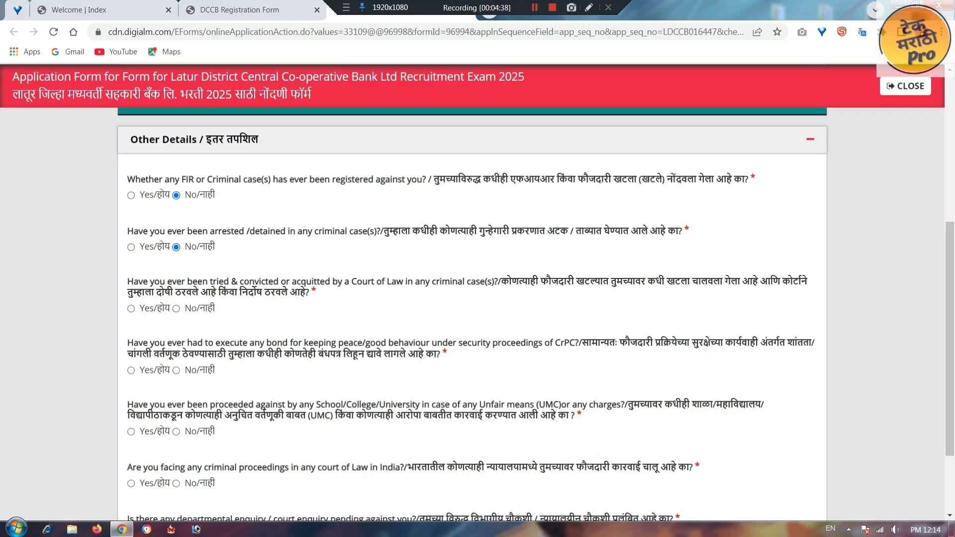
pyautogui.moveTo(500, 281); pyautogui.dragTo(317, 293)
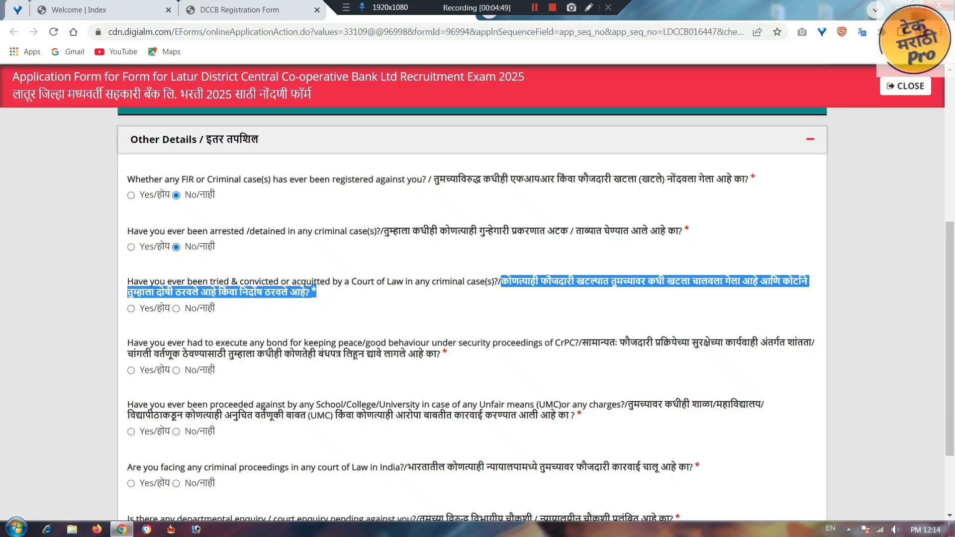
pyautogui.click(317, 294)
pyautogui.click(176, 309)
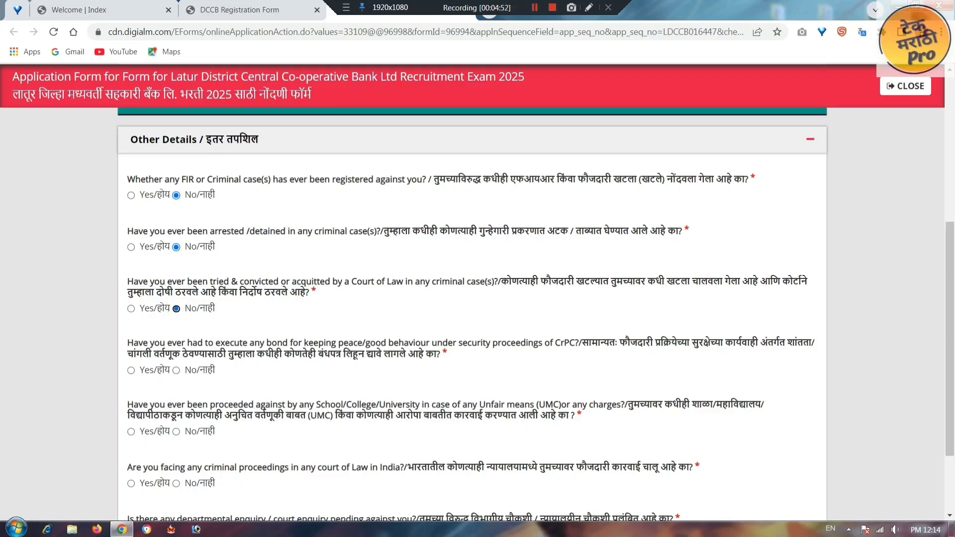
pyautogui.moveTo(582, 342); pyautogui.dragTo(447, 355)
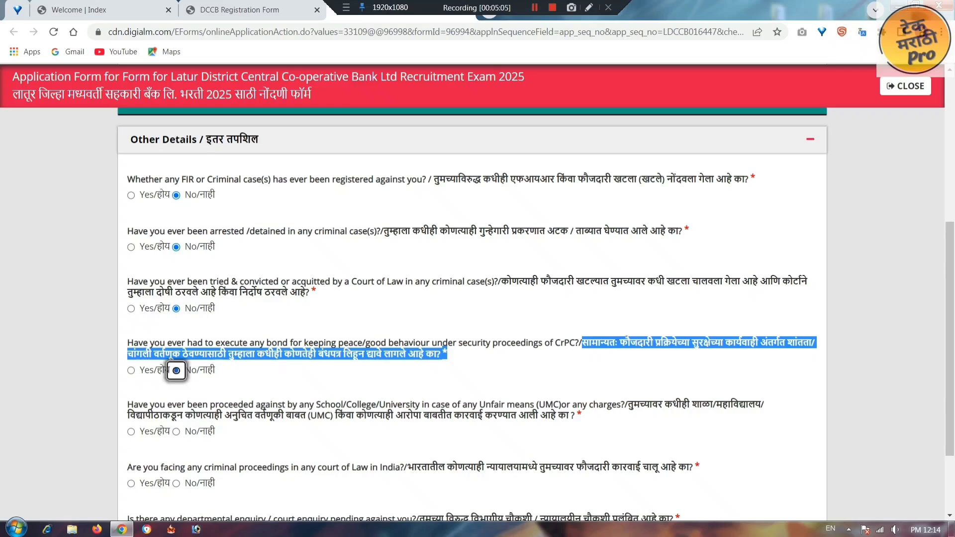
pyautogui.click(176, 370)
pyautogui.moveTo(628, 404); pyautogui.dragTo(764, 404)
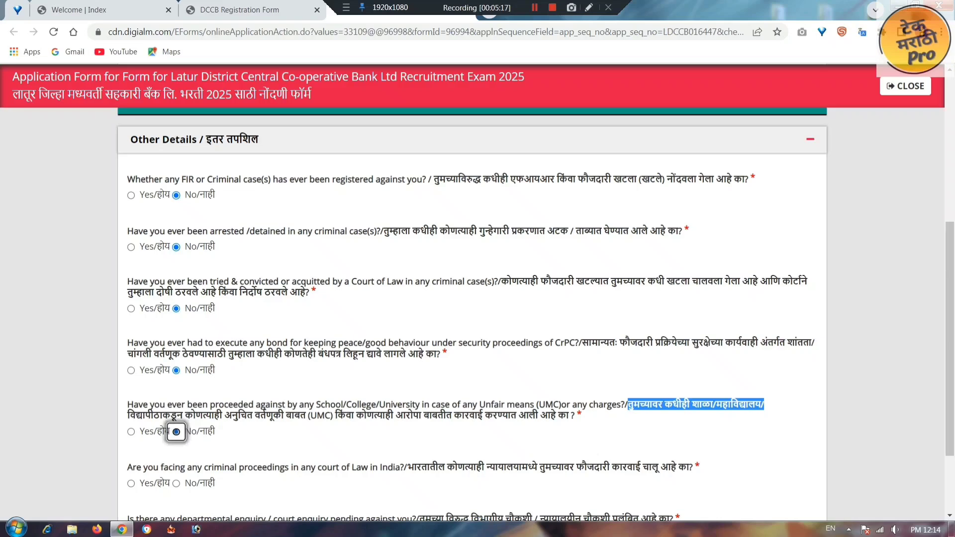
pyautogui.click(176, 432)
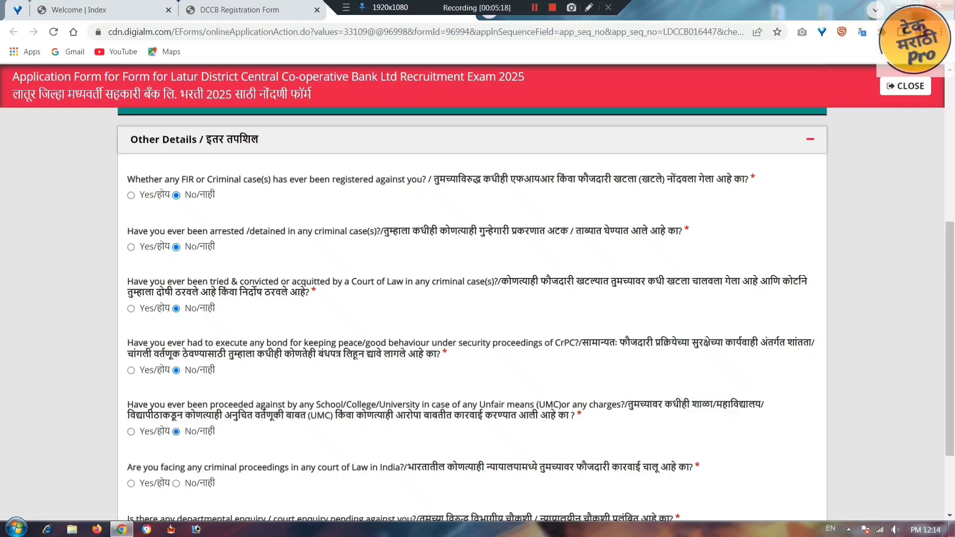
# Step: Answer No to the criminal proceedings and departmental enquiry questions, then save Other Details
pyautogui.scroll(-3, 473, 299)
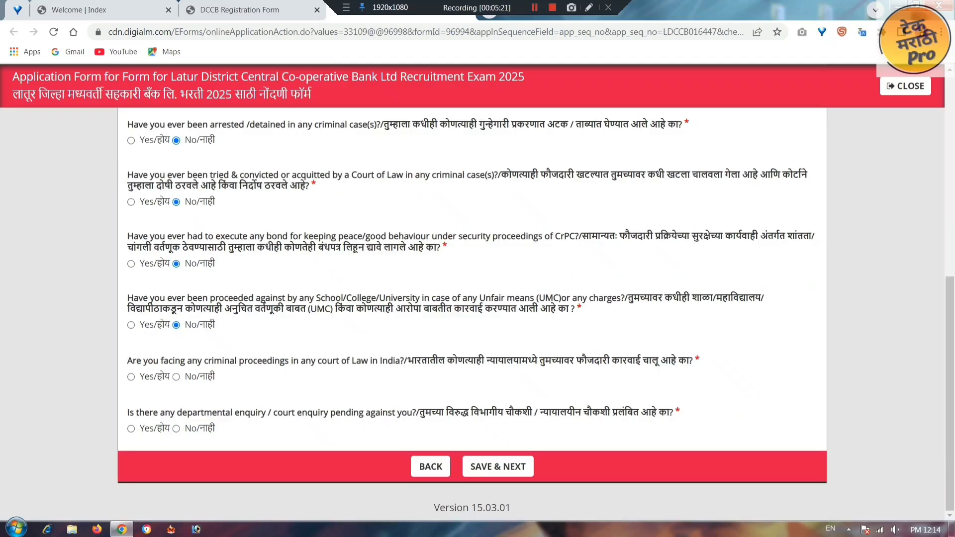
pyautogui.moveTo(407, 360); pyautogui.dragTo(689, 360)
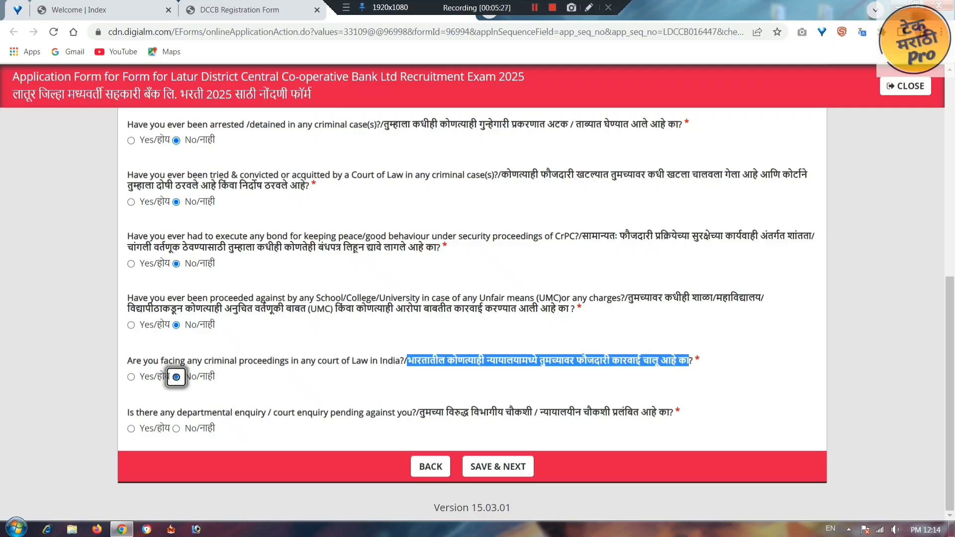
pyautogui.click(176, 376)
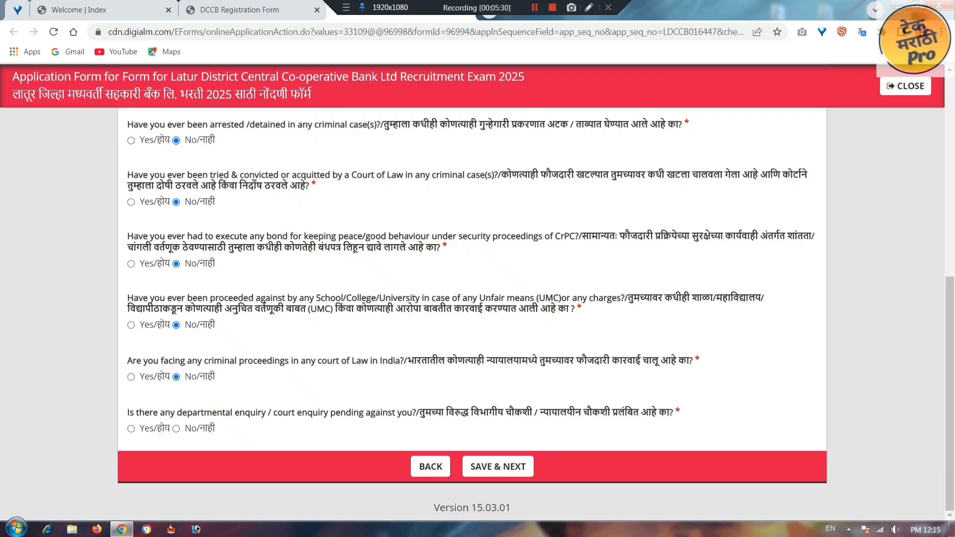
pyautogui.moveTo(419, 413); pyautogui.dragTo(679, 412)
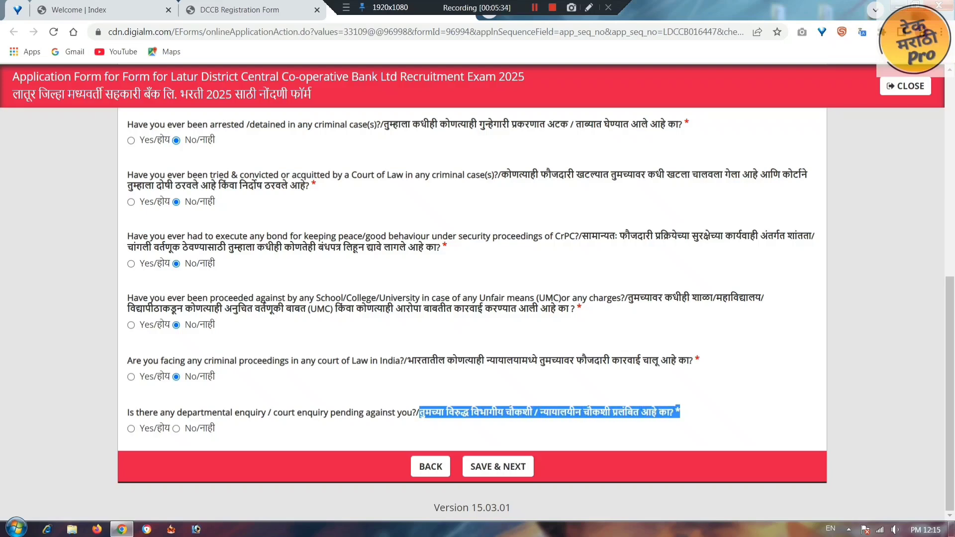
pyautogui.click(176, 428)
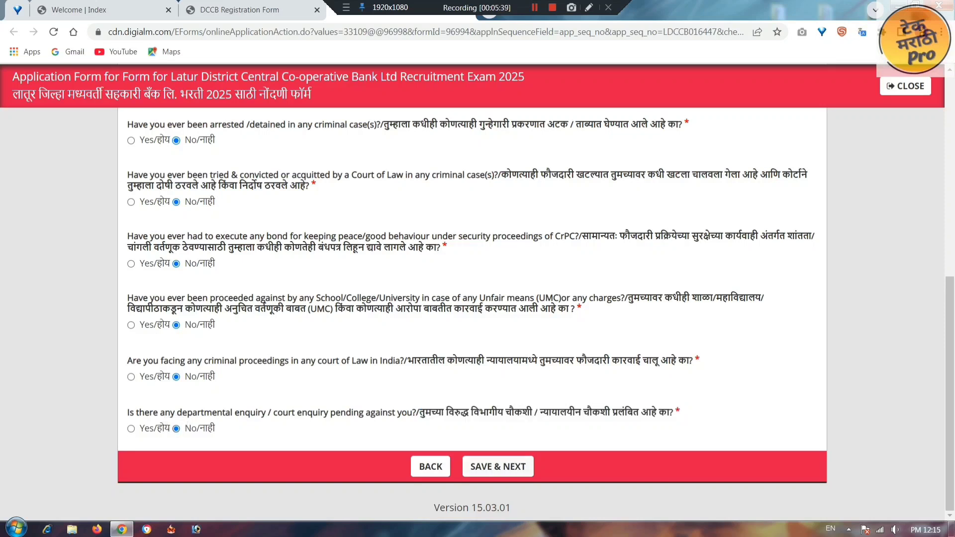
pyautogui.click(498, 467)
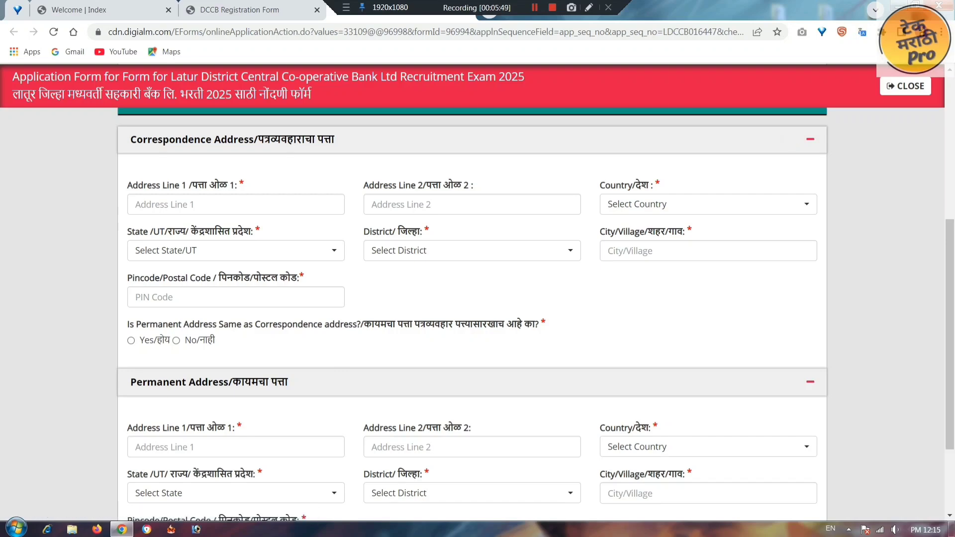
# Step: Set the correspondence country to India and the state to Maharashtra
pyautogui.click(236, 205)
pyautogui.click(708, 205)
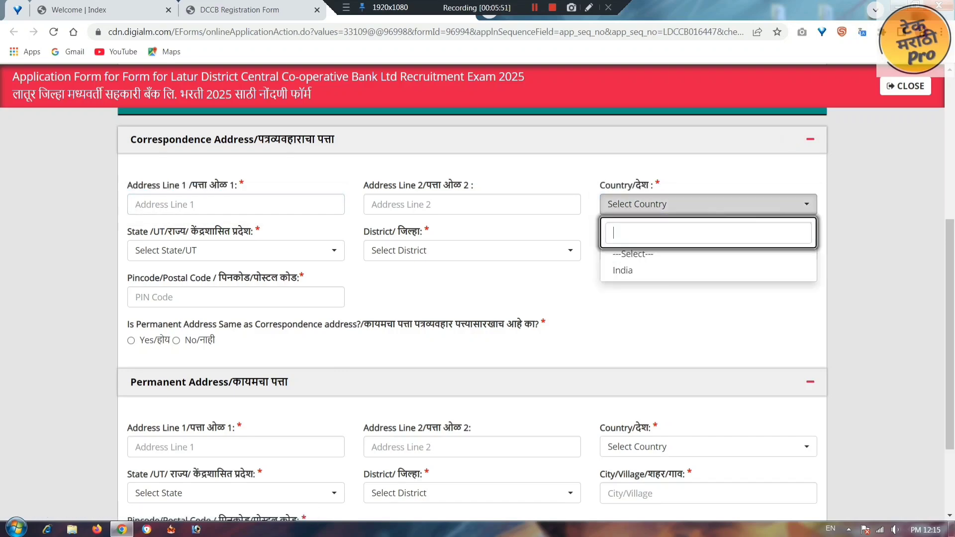
pyautogui.click(709, 270)
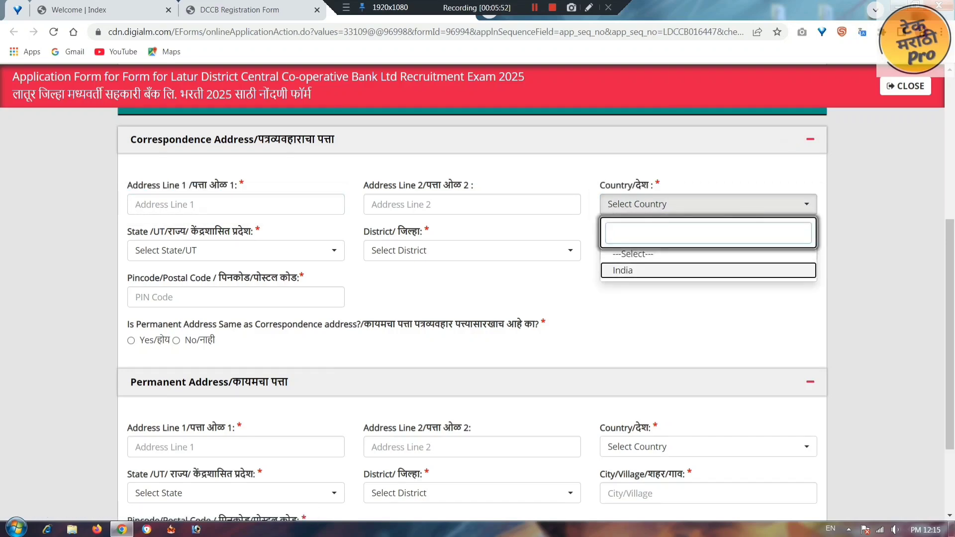
pyautogui.click(236, 251)
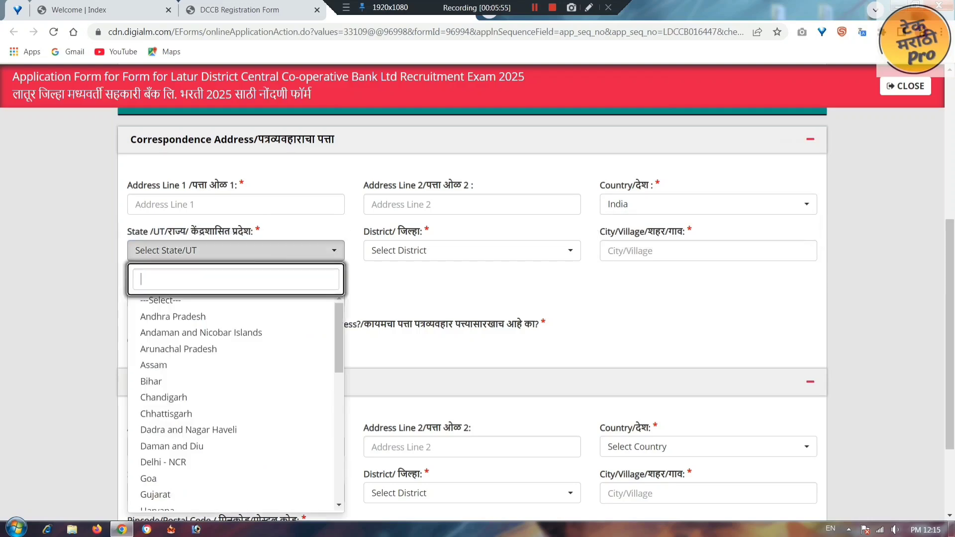
pyautogui.write('MAHA')
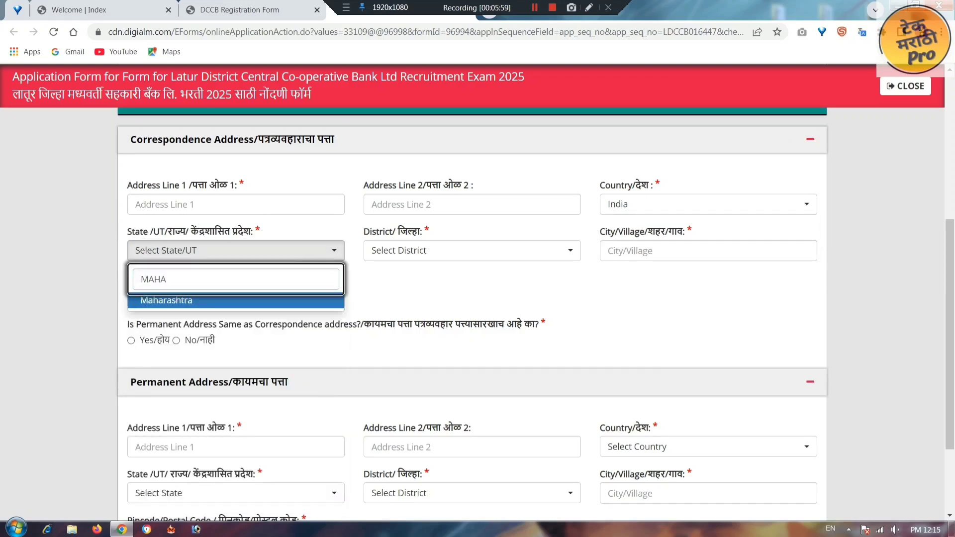
pyautogui.press('Return')
pyautogui.press('Tab')
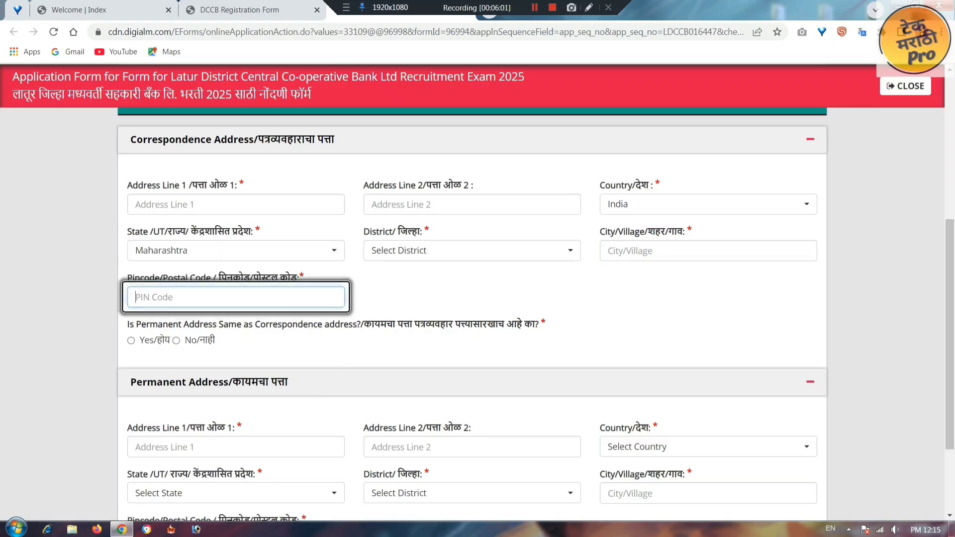
# Step: Leave district, city and PIN Code empty and save the address details
pyautogui.click(472, 251)
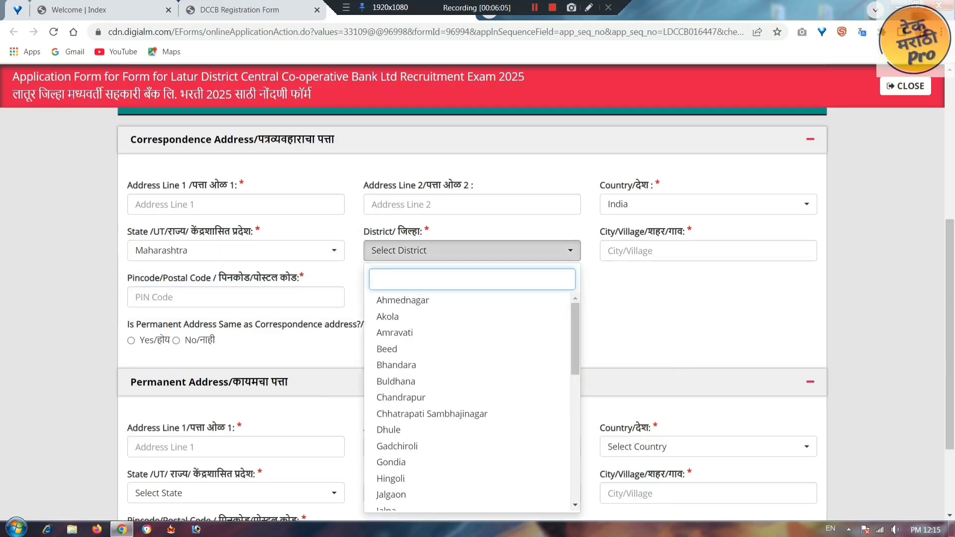
pyautogui.press('Tab')
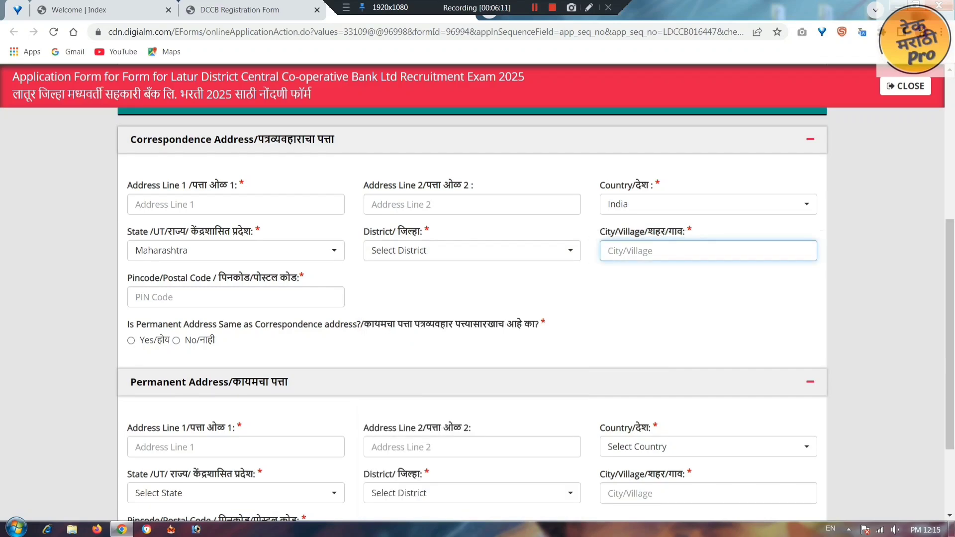
pyautogui.press('Tab')
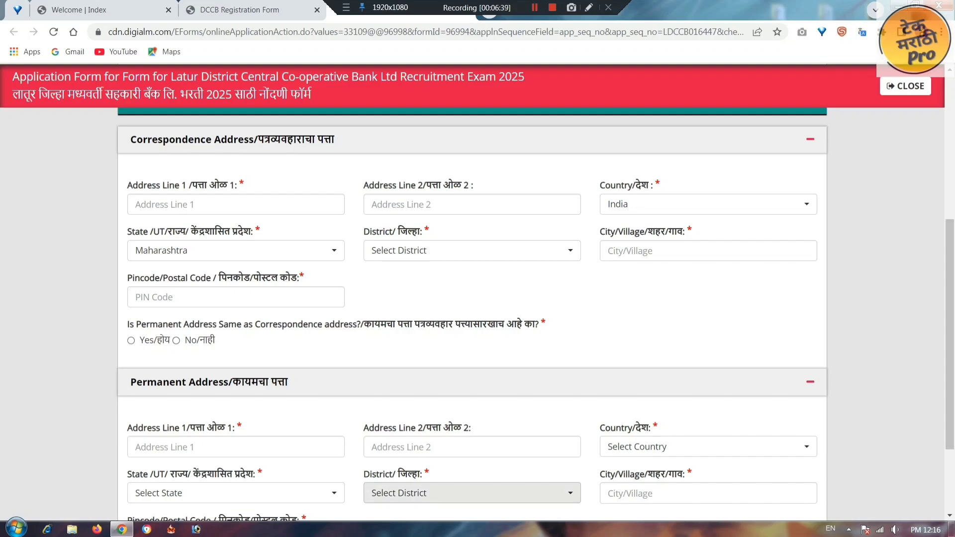
pyautogui.scroll(-3, 472, 298)
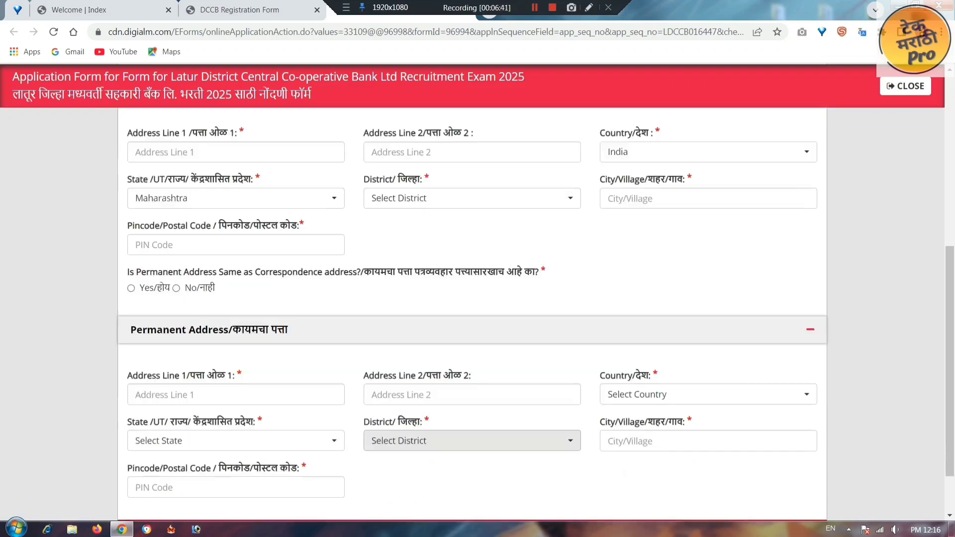
pyautogui.click(497, 525)
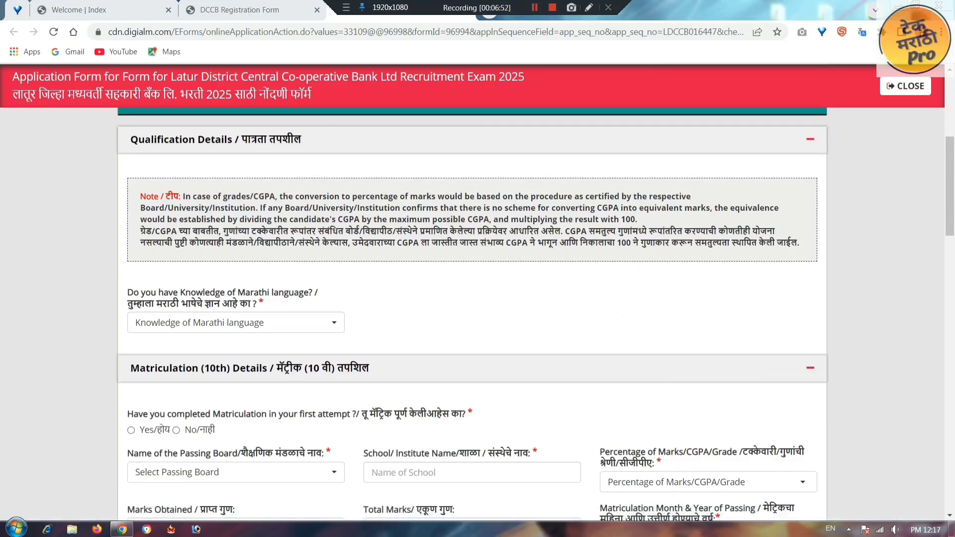
# Step: Answer Yes to knowing Marathi and Yes to passing 10th in the first attempt
pyautogui.click(235, 323)
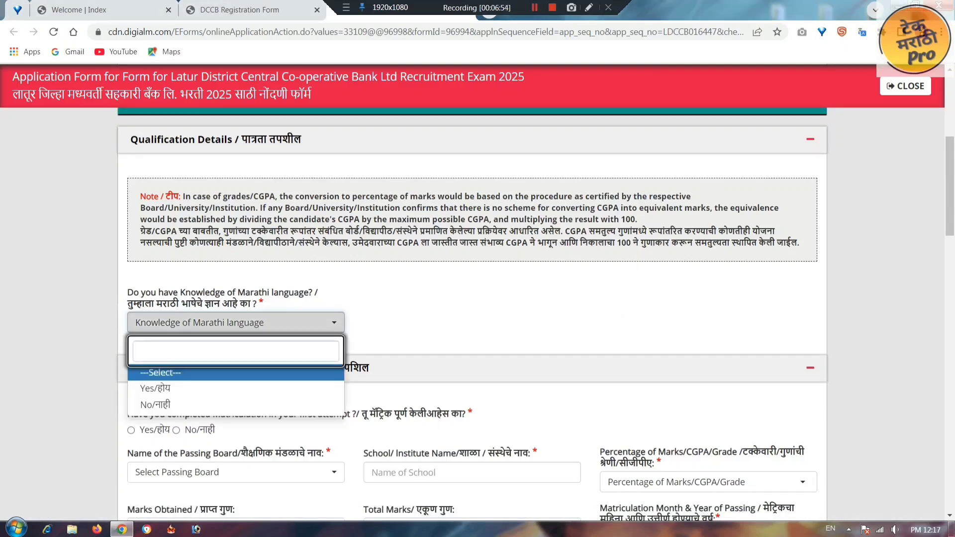
pyautogui.press('Down')
pyautogui.press('Return')
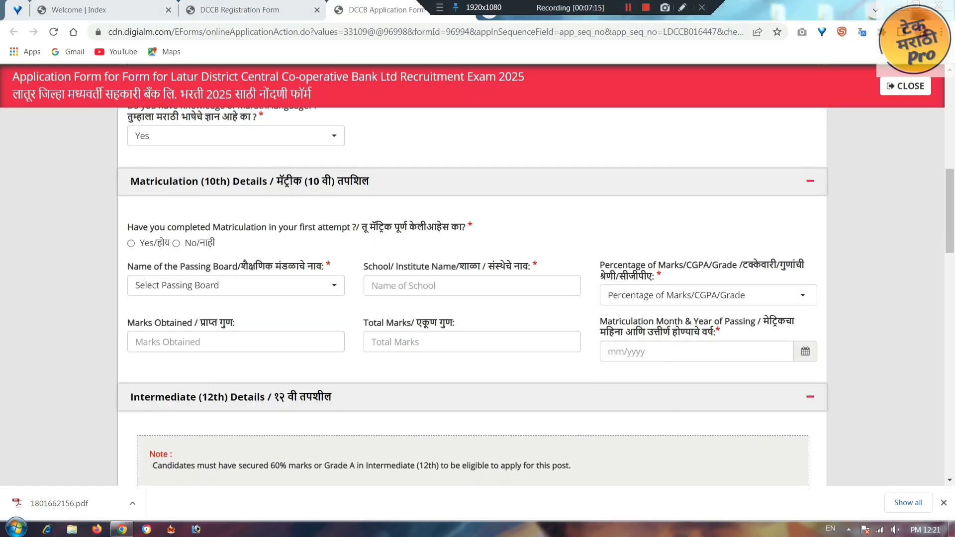
pyautogui.moveTo(362, 227); pyautogui.dragTo(462, 227)
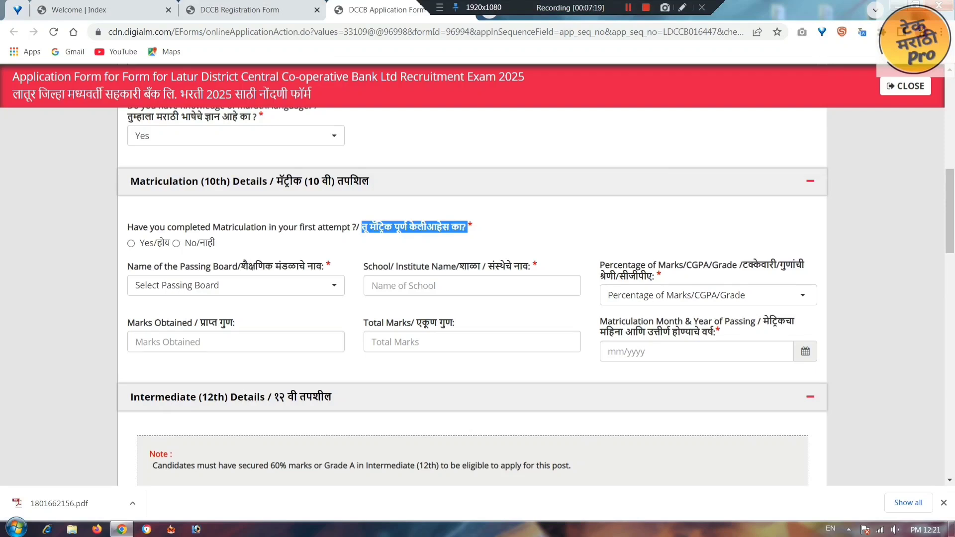
pyautogui.doubleClick(289, 227)
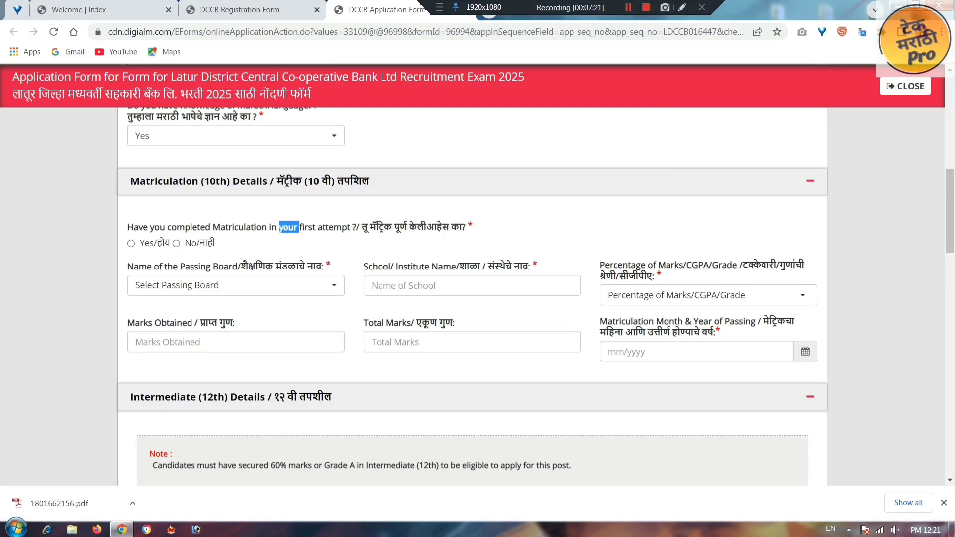
pyautogui.click(289, 227)
pyautogui.click(131, 243)
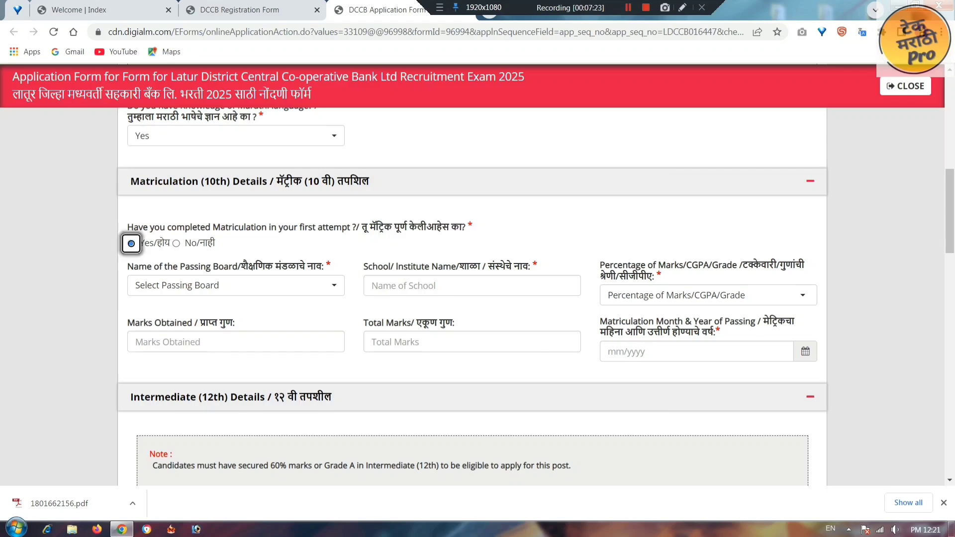
# Step: Set the 10th board to Maharashtra State Board with marks given as Percentage
pyautogui.click(236, 286)
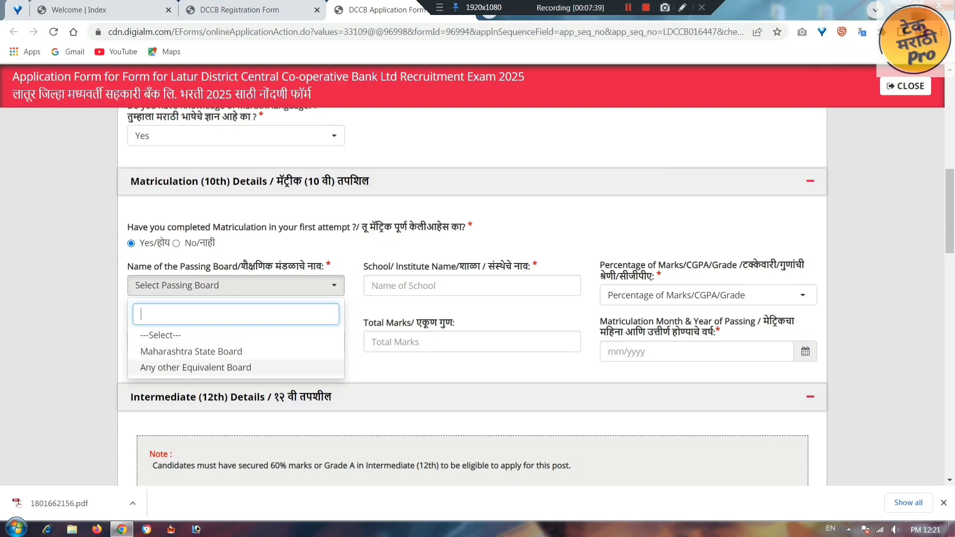
pyautogui.click(236, 352)
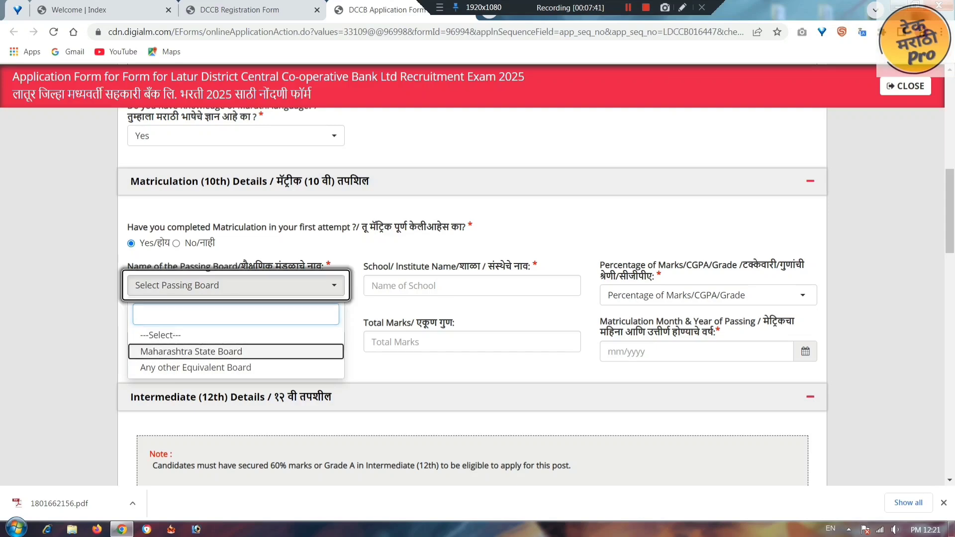
pyautogui.click(472, 286)
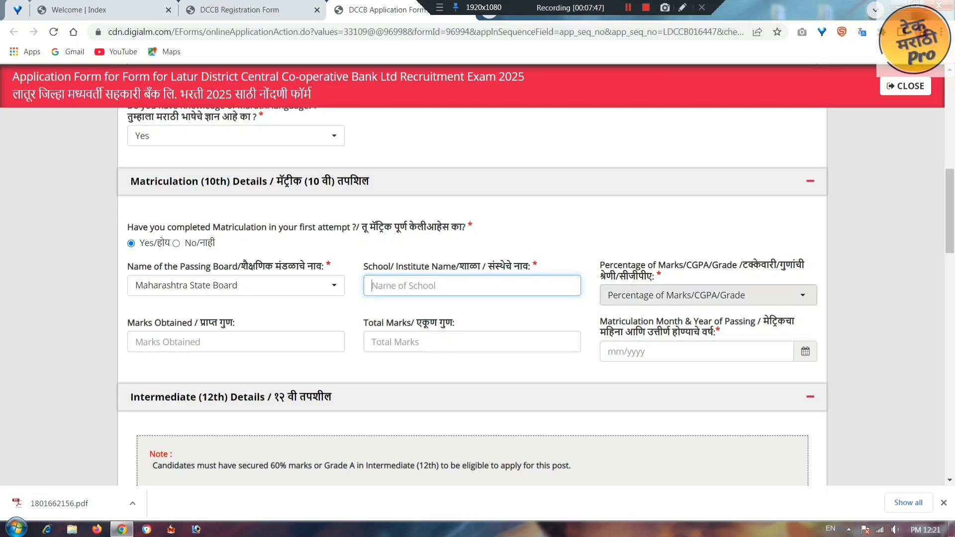
pyautogui.click(709, 295)
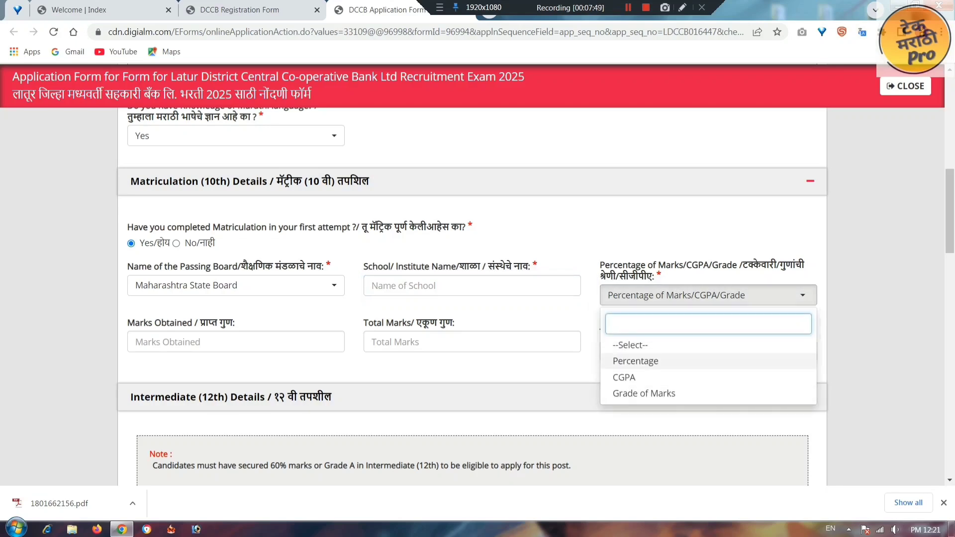
pyautogui.click(636, 360)
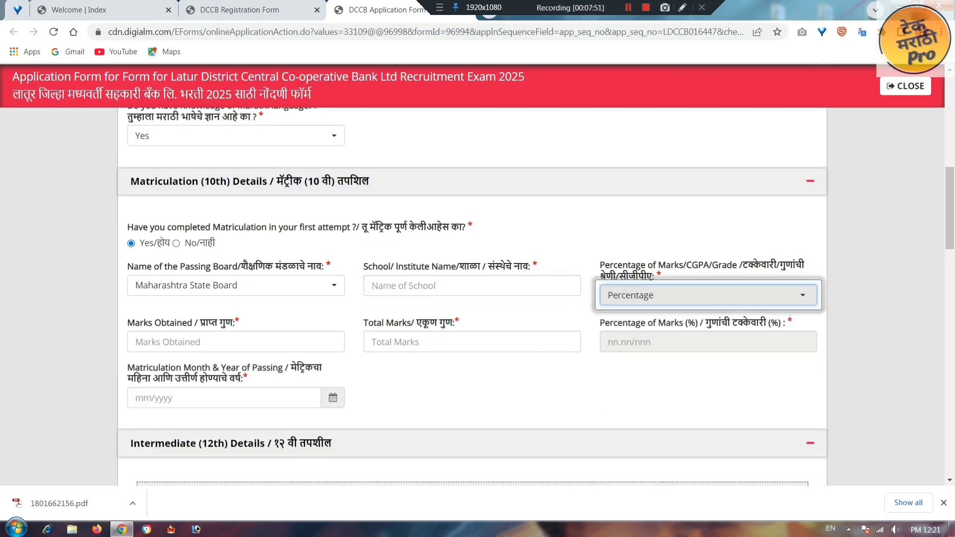
pyautogui.press('Tab')
pyautogui.press('Tab')
pyautogui.hotkey('shift', 'Tab')
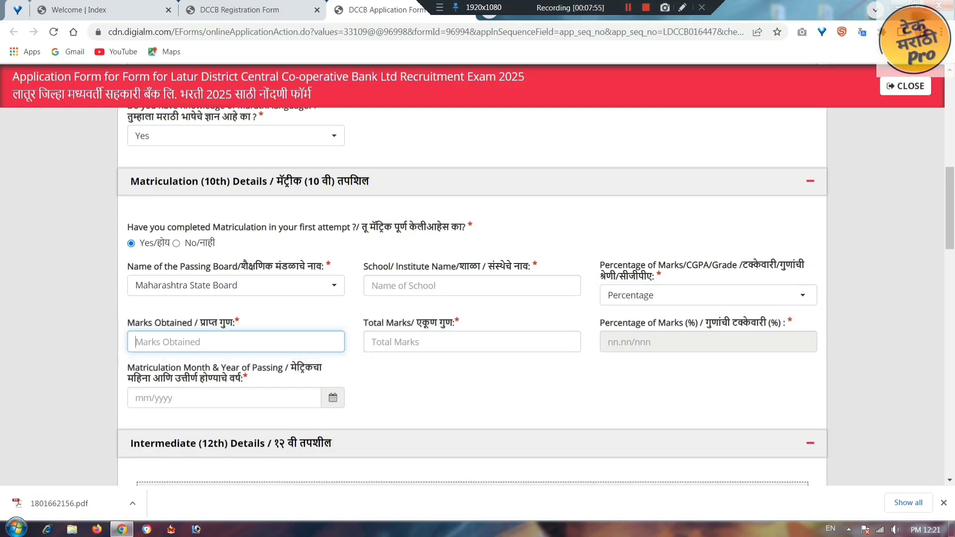
pyautogui.press('Tab')
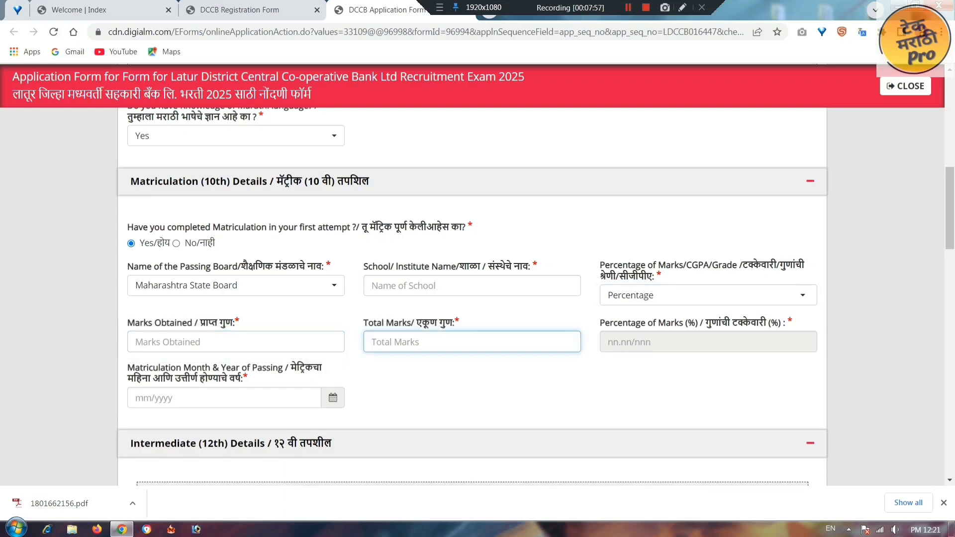
pyautogui.moveTo(645, 323); pyautogui.dragTo(738, 323)
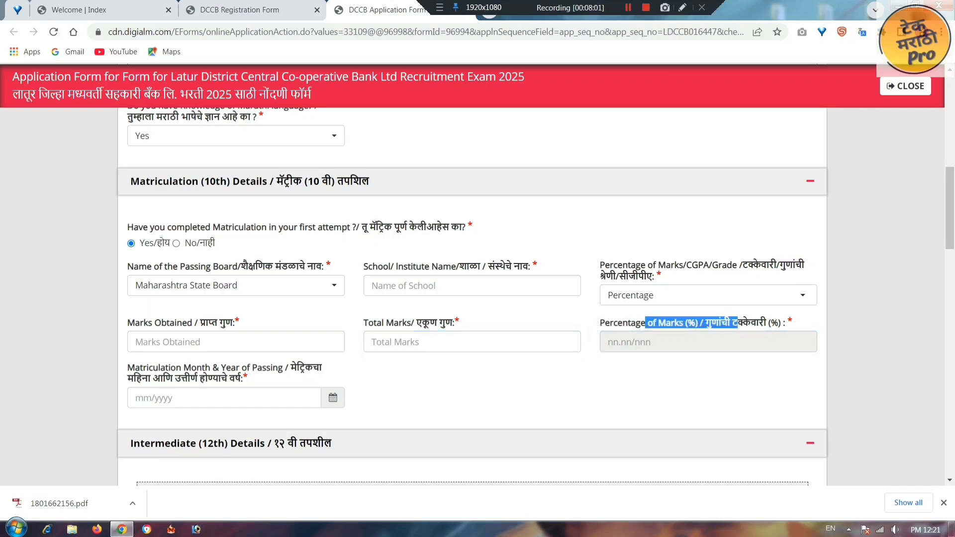
pyautogui.moveTo(127, 368); pyautogui.dragTo(247, 378)
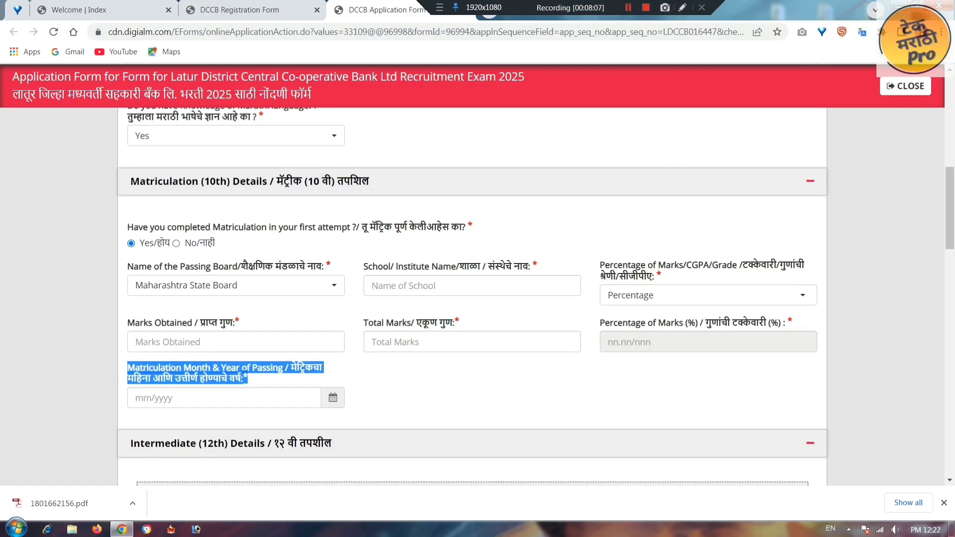
pyautogui.click(943, 503)
# Step: Choose Maharashtra State Board and the Percentage marks format for the 12th details
pyautogui.scroll(-6, 473, 299)
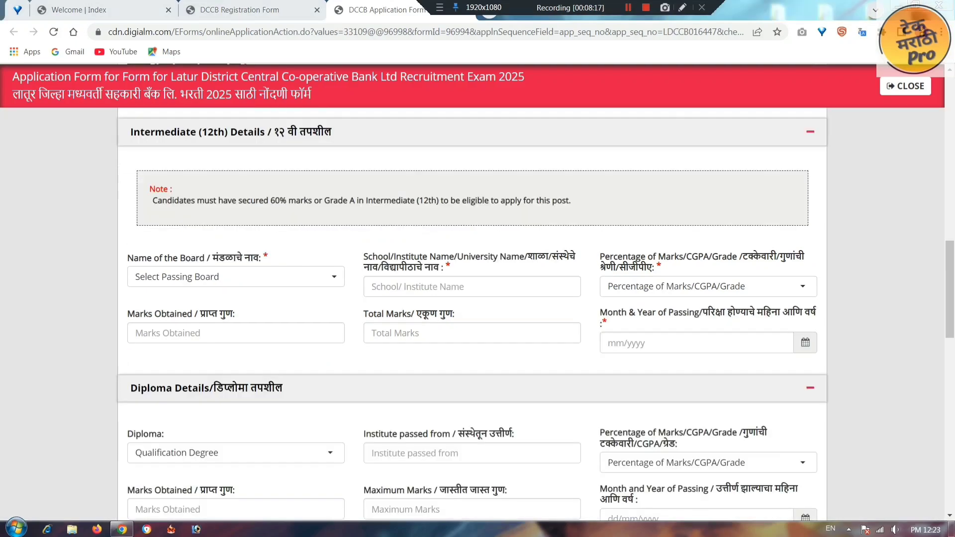
pyautogui.click(236, 276)
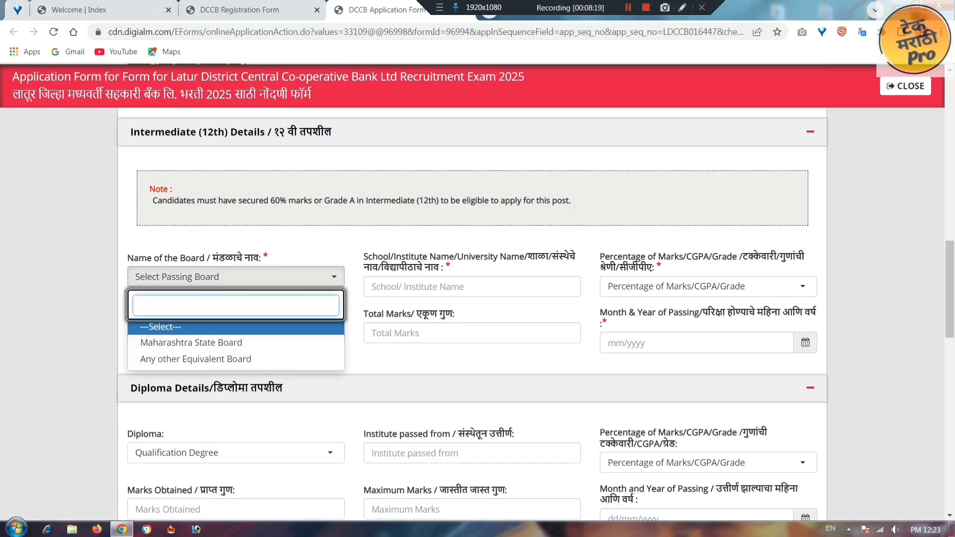
pyautogui.press('Down')
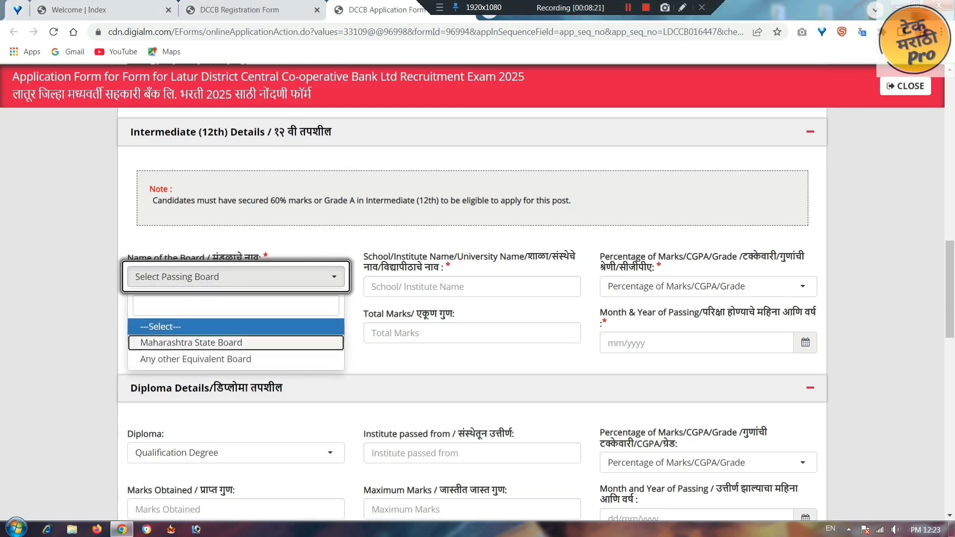
pyautogui.press('Return')
pyautogui.click(471, 287)
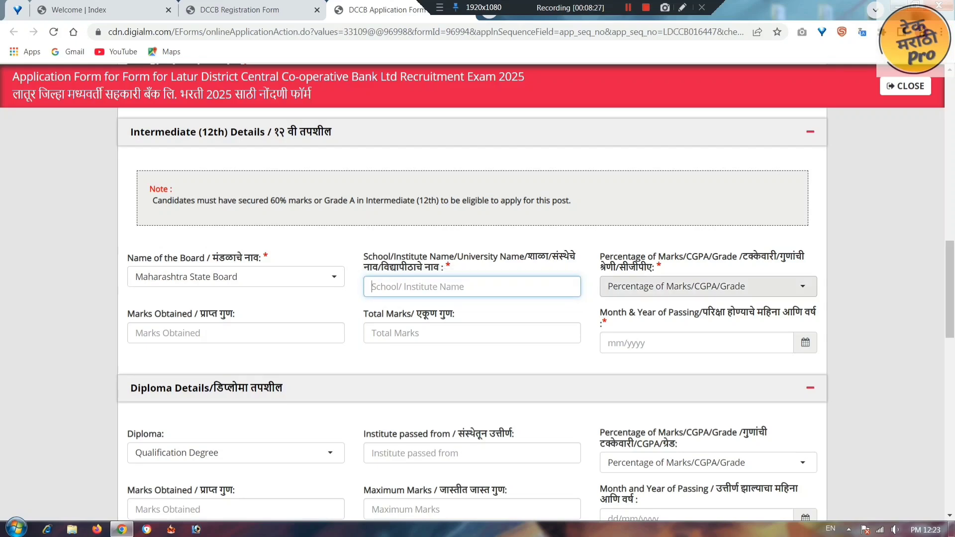
pyautogui.click(709, 286)
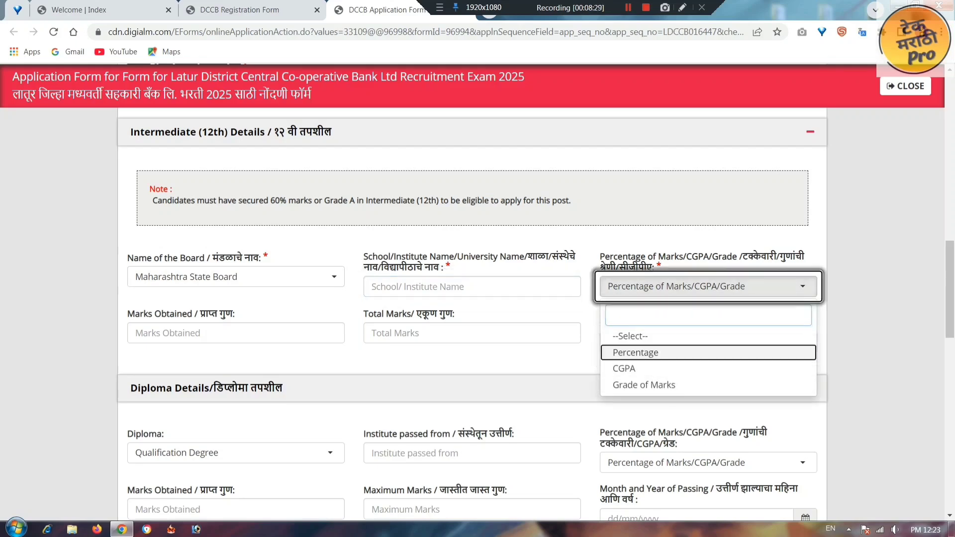
pyautogui.click(635, 352)
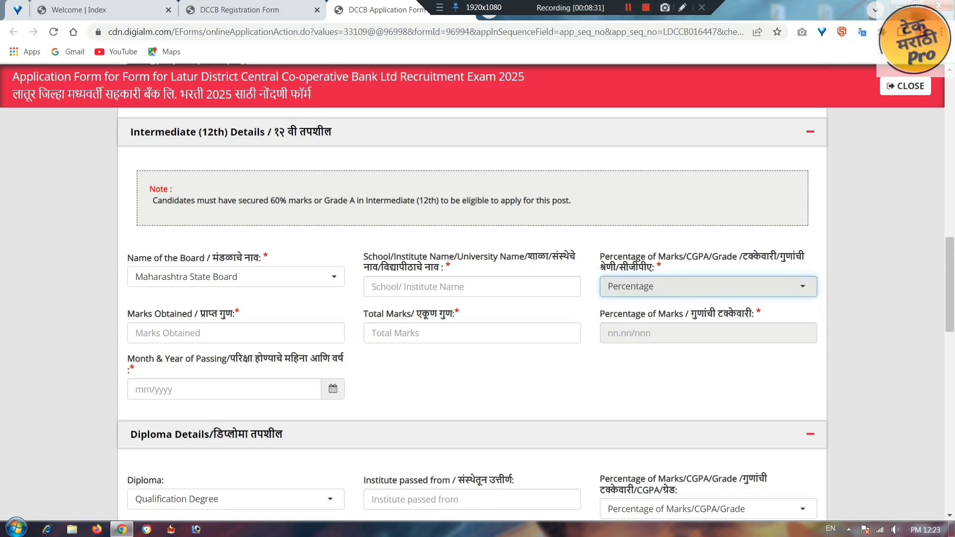
pyautogui.moveTo(182, 314); pyautogui.dragTo(217, 314)
pyautogui.moveTo(364, 314); pyautogui.dragTo(459, 312)
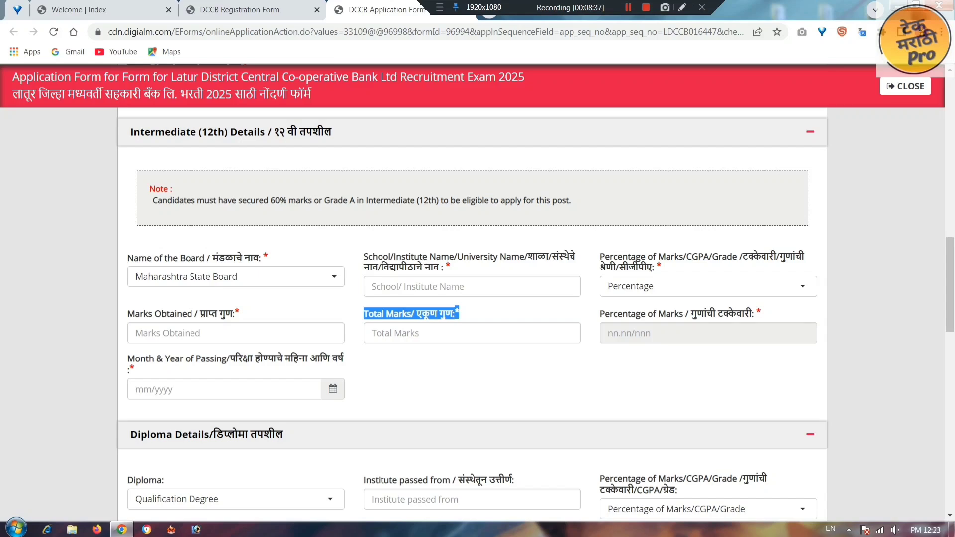
pyautogui.moveTo(618, 314); pyautogui.dragTo(679, 314)
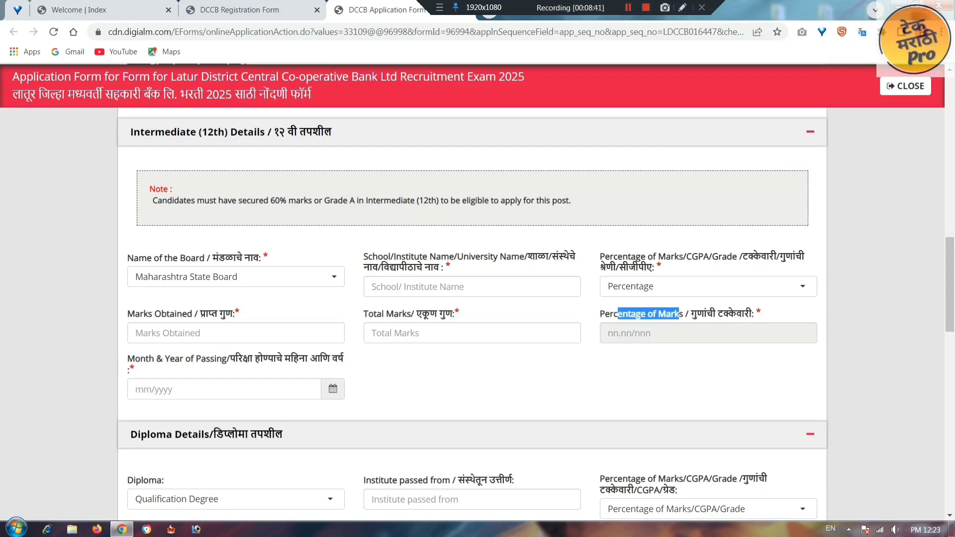
pyautogui.moveTo(184, 359); pyautogui.dragTo(320, 359)
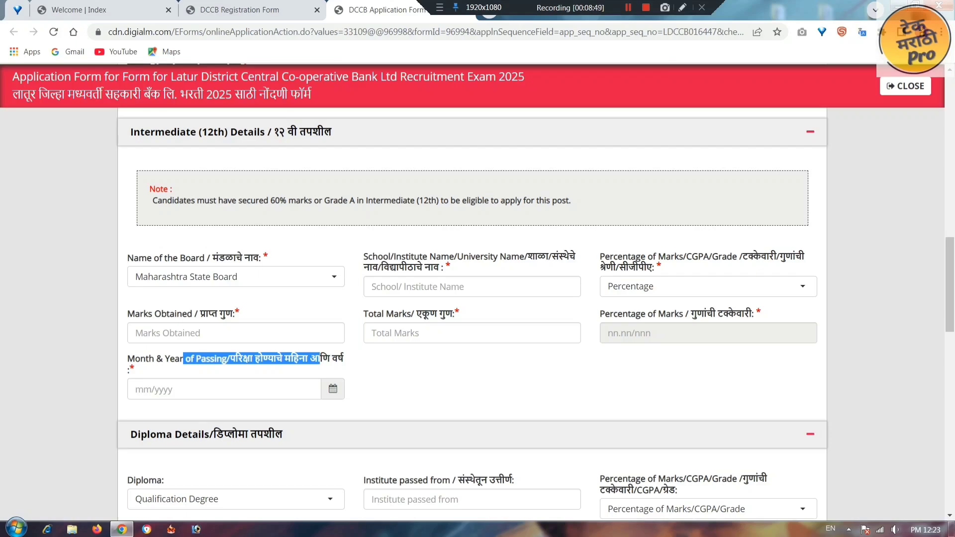
pyautogui.click(320, 359)
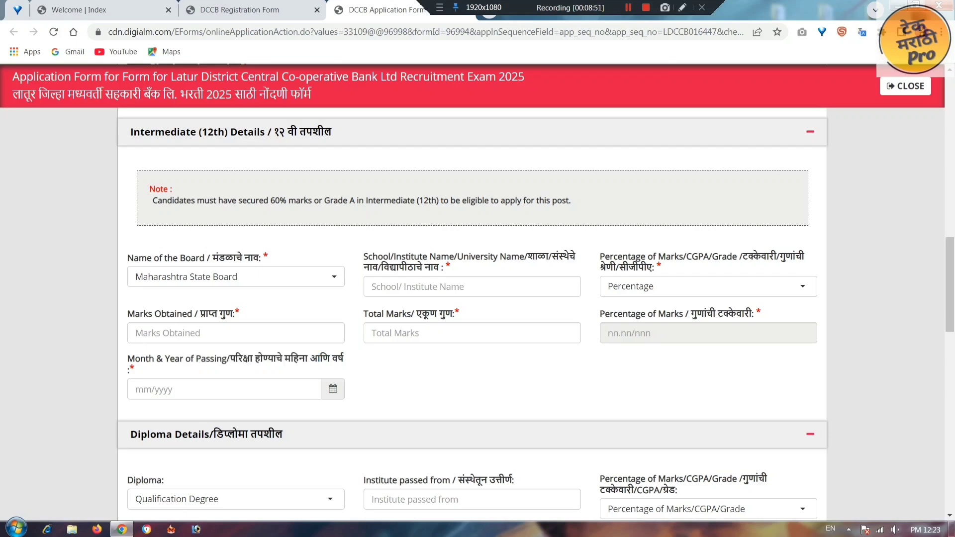
pyautogui.scroll(-6, 473, 318)
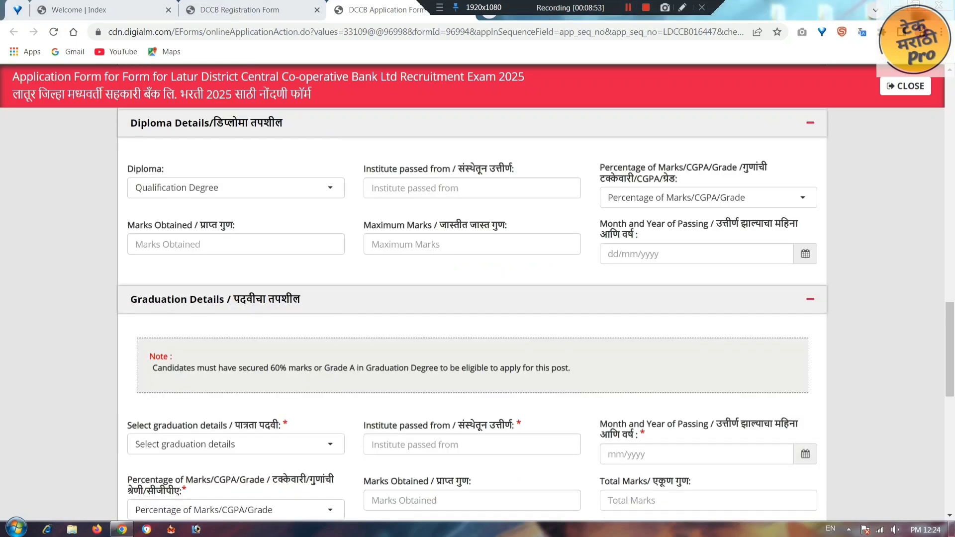
# Step: Choose Equivalent Graduate Degree as the graduation qualification
pyautogui.scroll(-3, 473, 318)
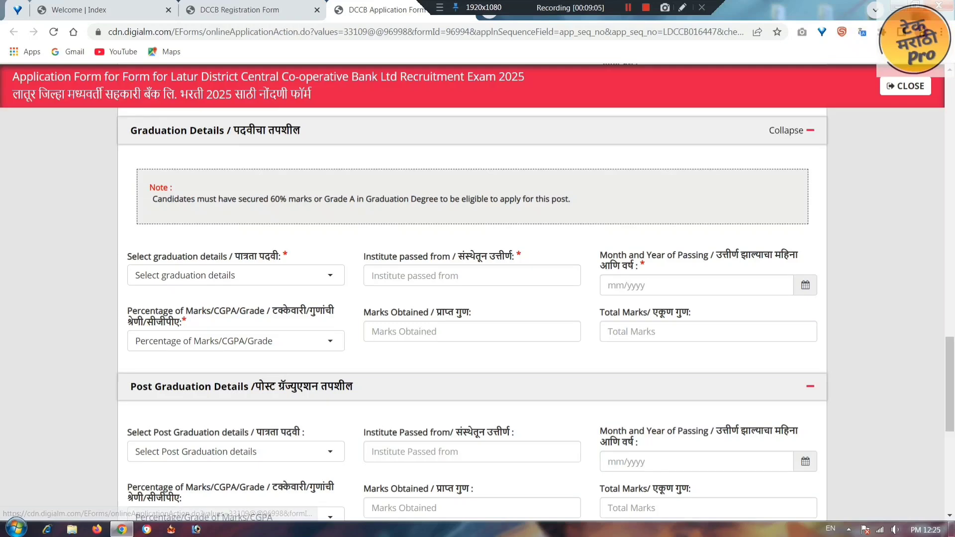
pyautogui.click(234, 275)
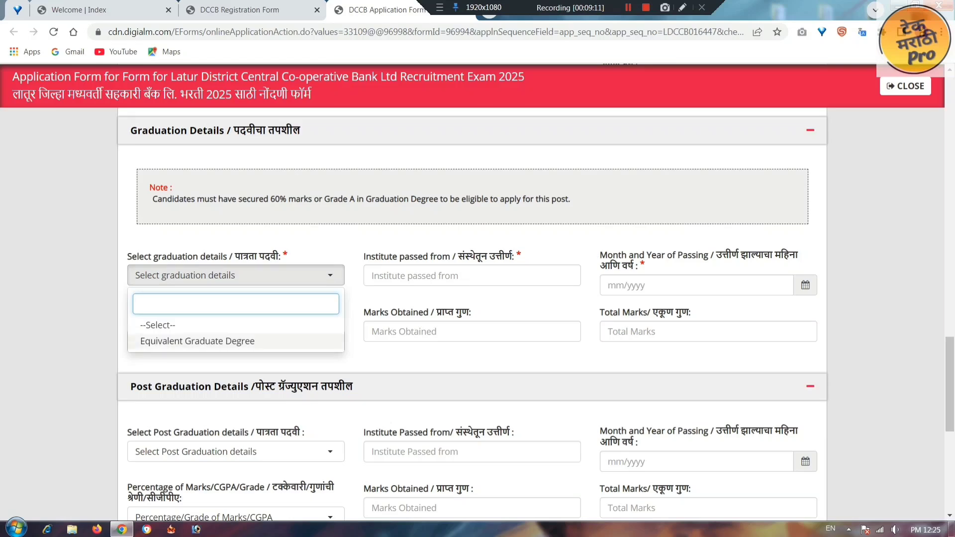
pyautogui.click(198, 341)
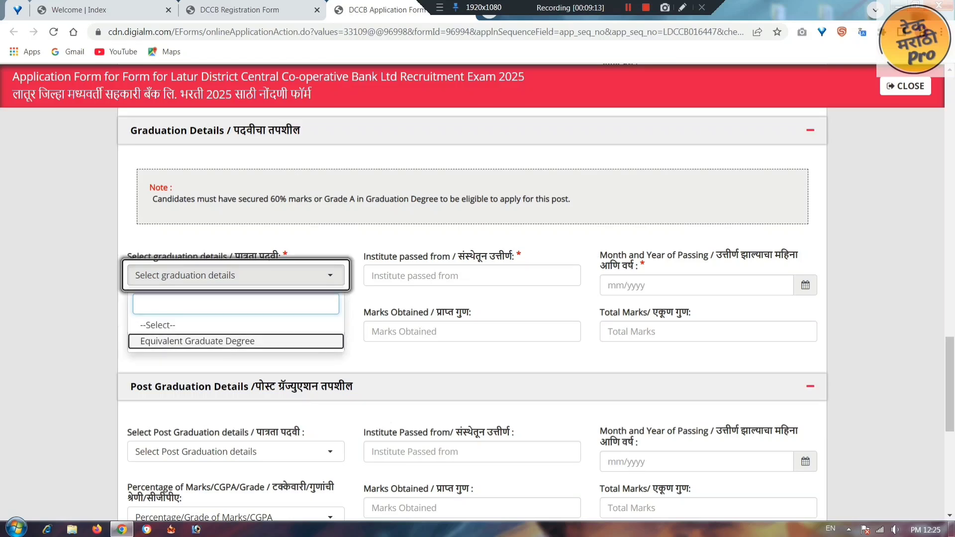
pyautogui.click(472, 276)
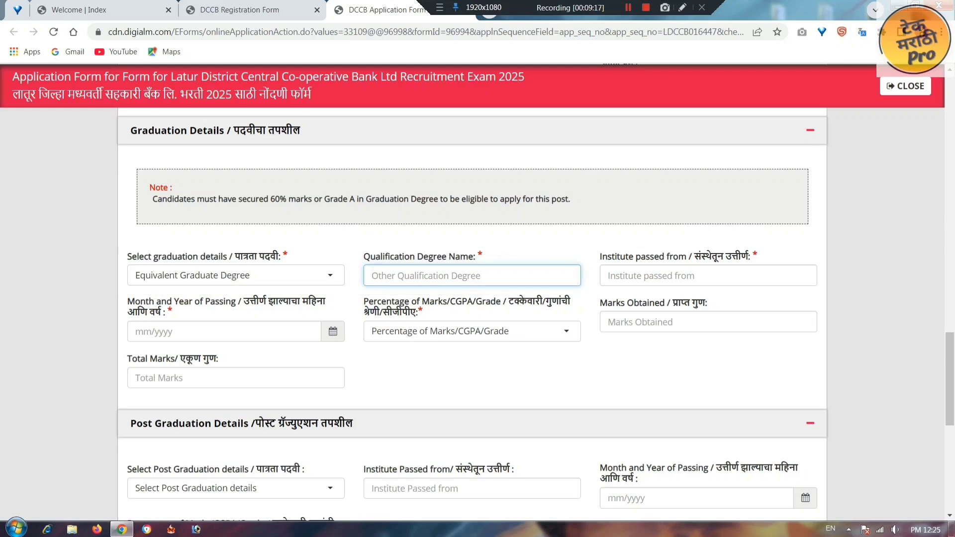
pyautogui.click(709, 275)
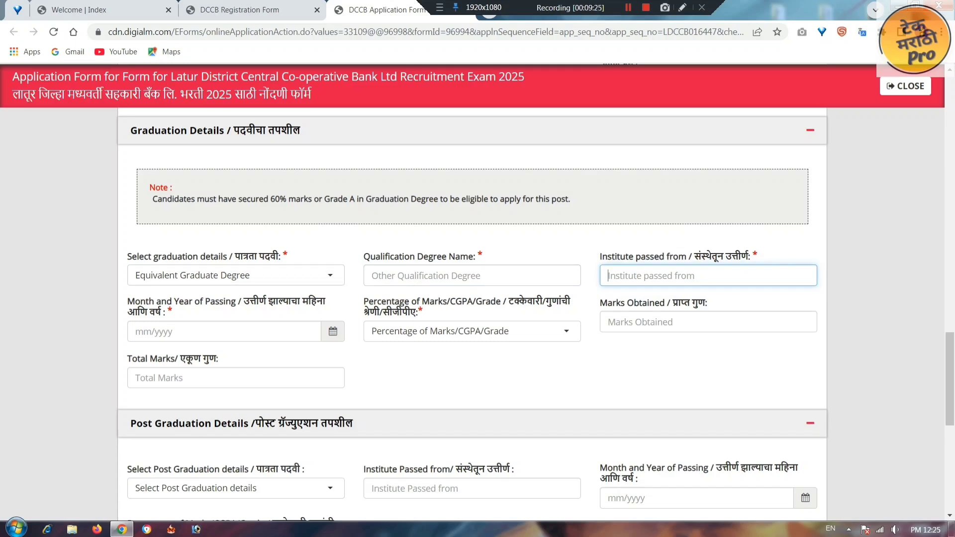
pyautogui.click(130, 302)
pyautogui.moveTo(128, 302); pyautogui.dragTo(326, 302)
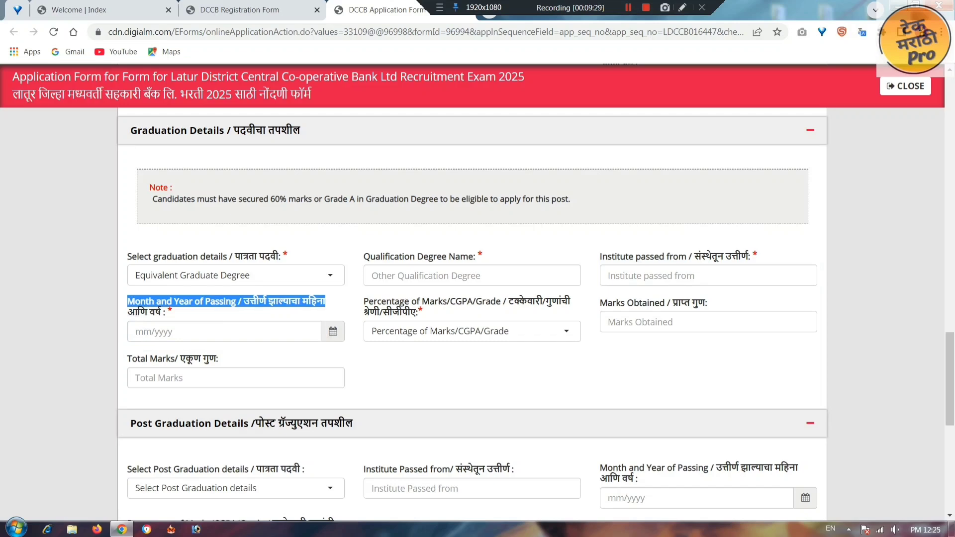
pyautogui.moveTo(326, 302); pyautogui.dragTo(173, 312)
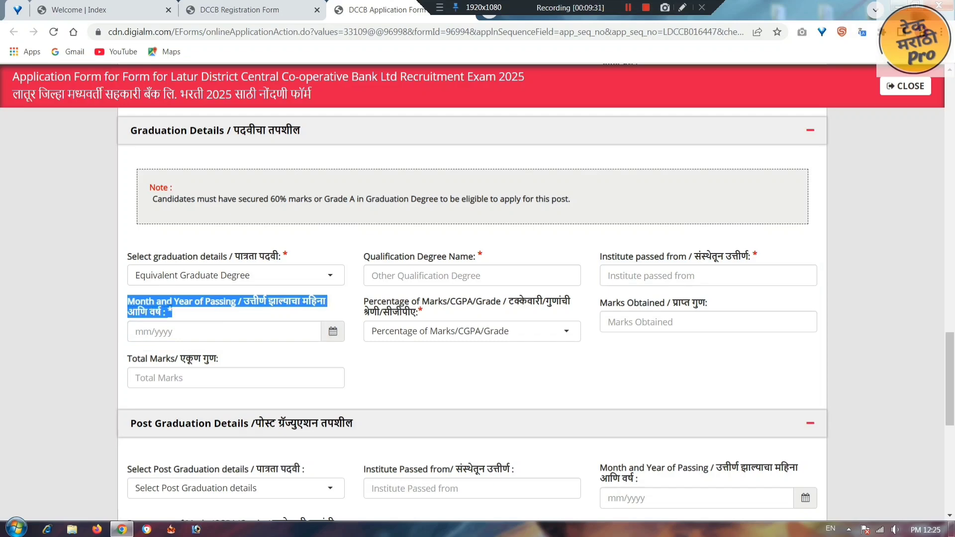
# Step: Set the graduation marks format to CGPA and review the CGPA obtained and multiplying factor fields
pyautogui.click(472, 331)
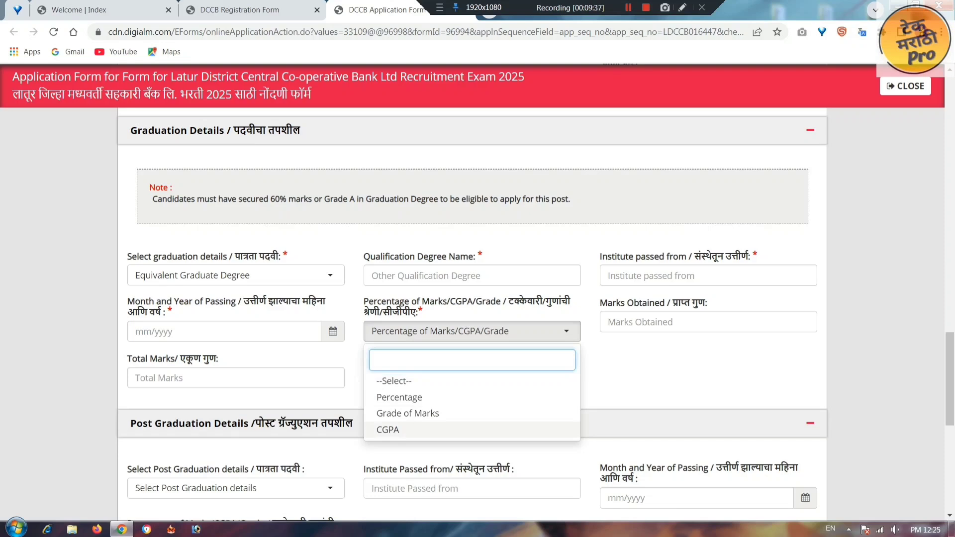
pyautogui.click(472, 430)
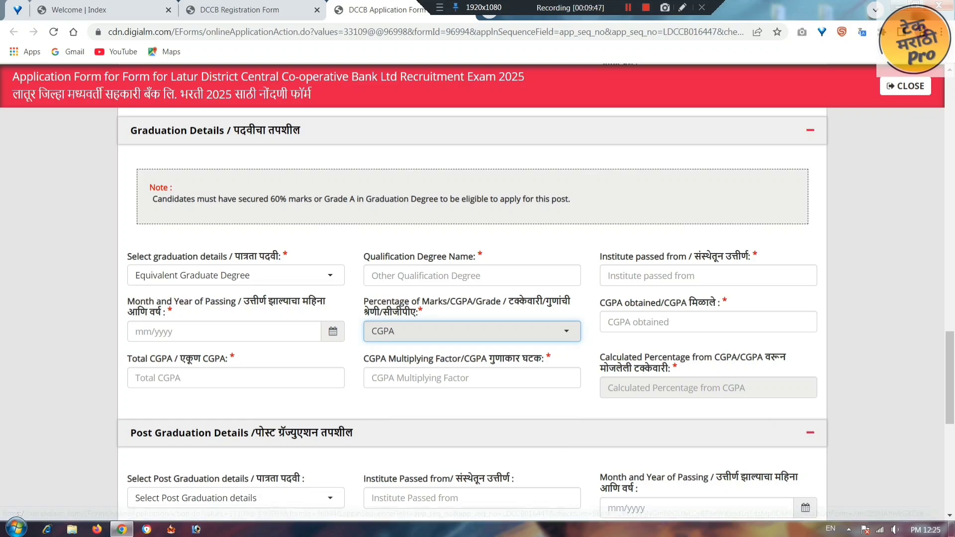
pyautogui.moveTo(599, 302); pyautogui.dragTo(727, 303)
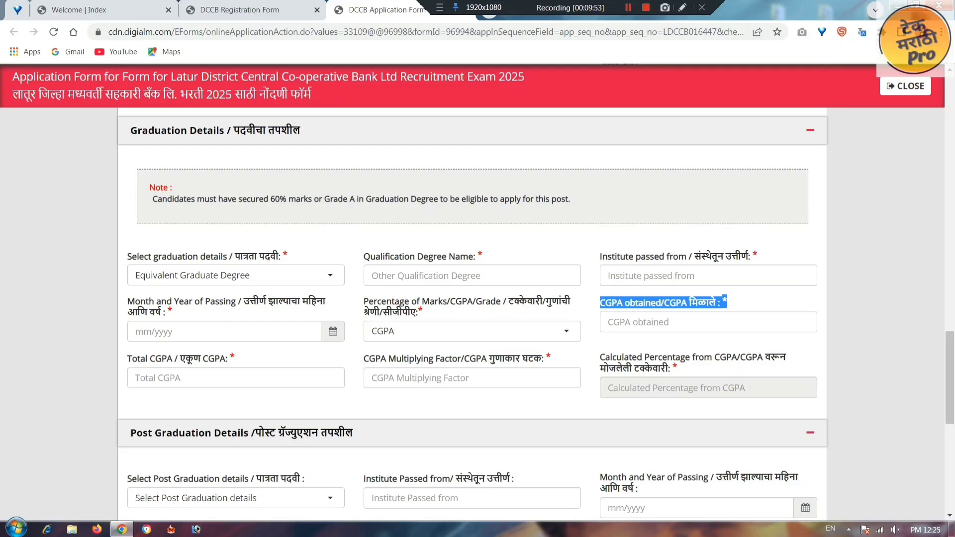
pyautogui.click(708, 322)
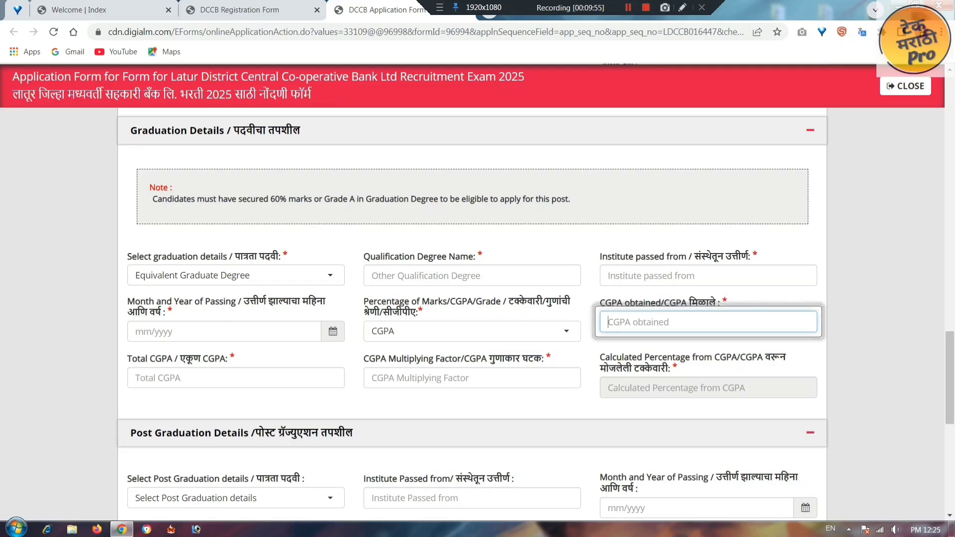
pyautogui.moveTo(489, 358); pyautogui.dragTo(550, 358)
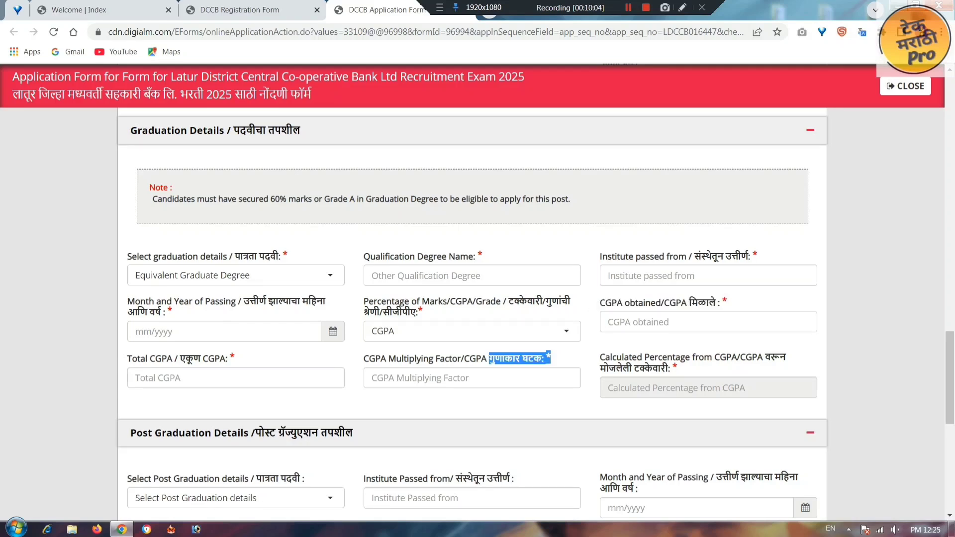
pyautogui.click(557, 350)
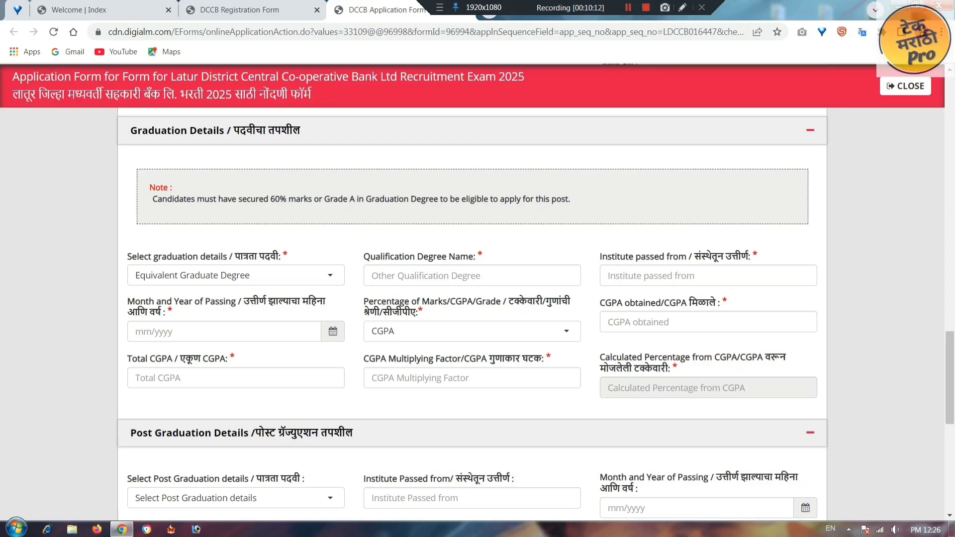
# Step: Open the Post Graduation qualification list and close it without selecting anything
pyautogui.scroll(-6, 472, 299)
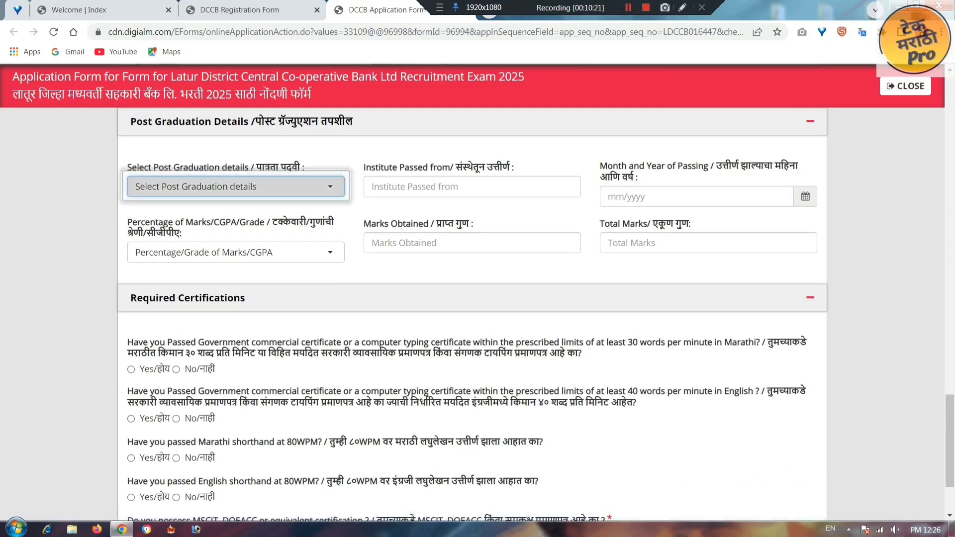
pyautogui.click(235, 187)
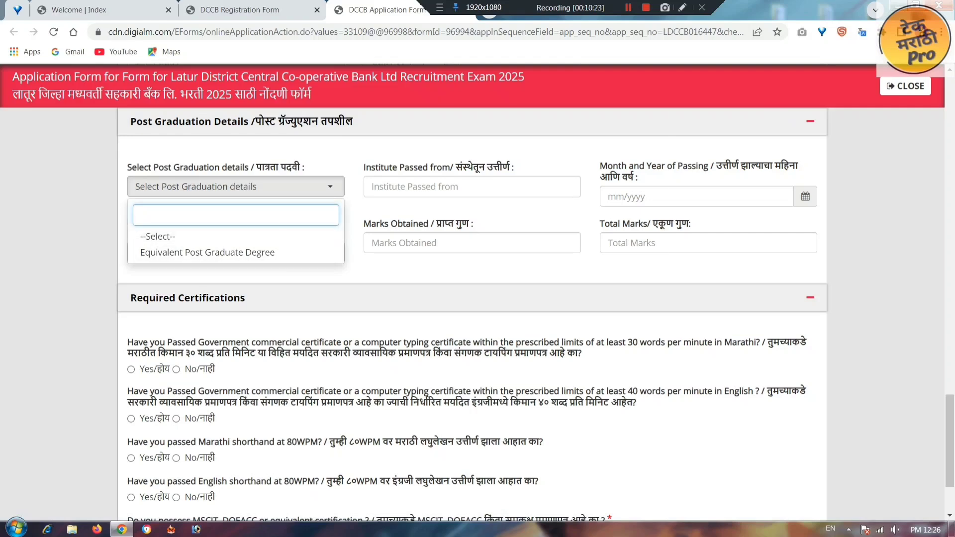
pyautogui.press('Escape')
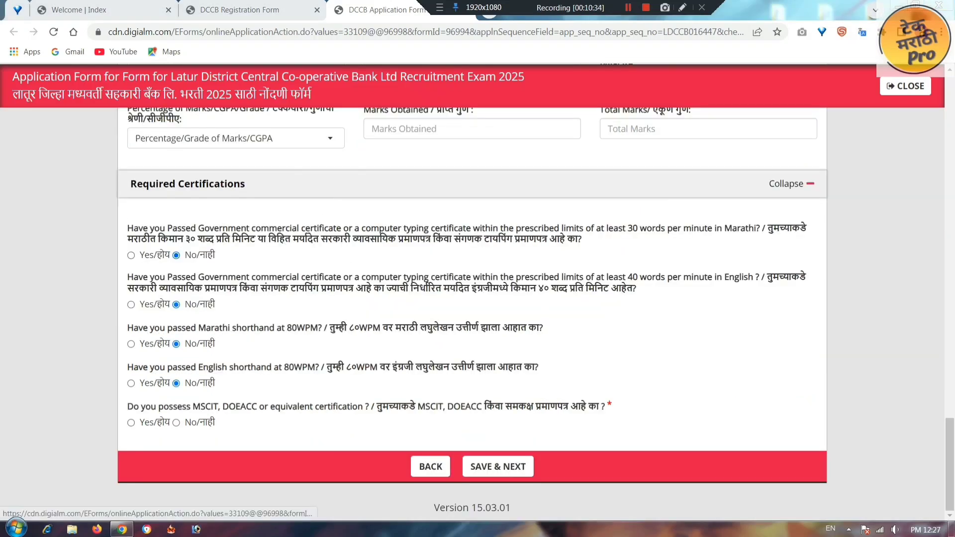
pyautogui.doubleClick(786, 228)
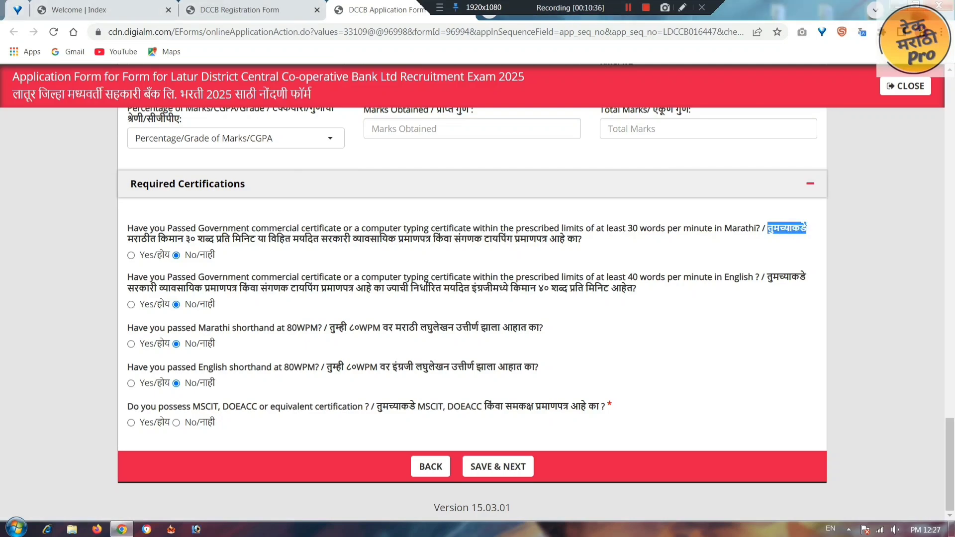
pyautogui.moveTo(806, 227); pyautogui.dragTo(582, 239)
pyautogui.click(582, 239)
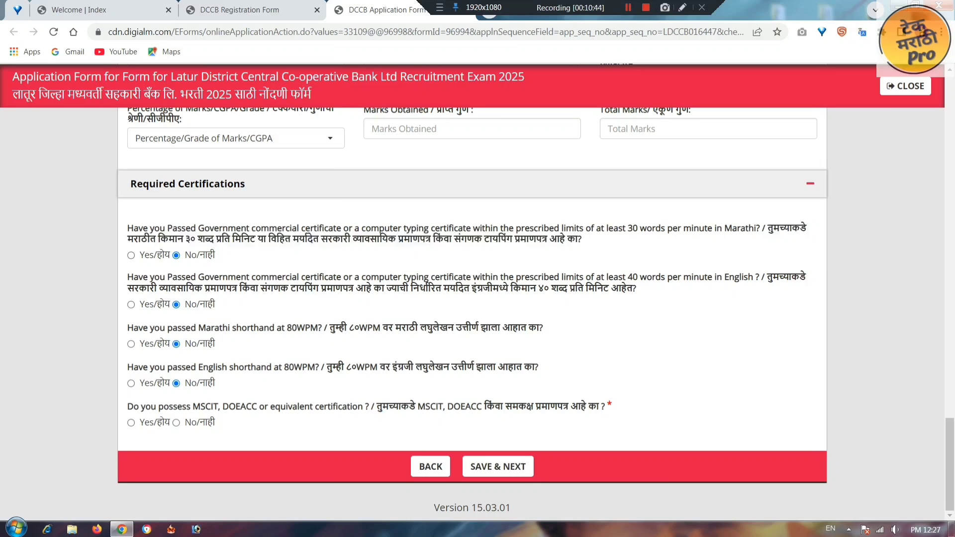
pyautogui.click(131, 255)
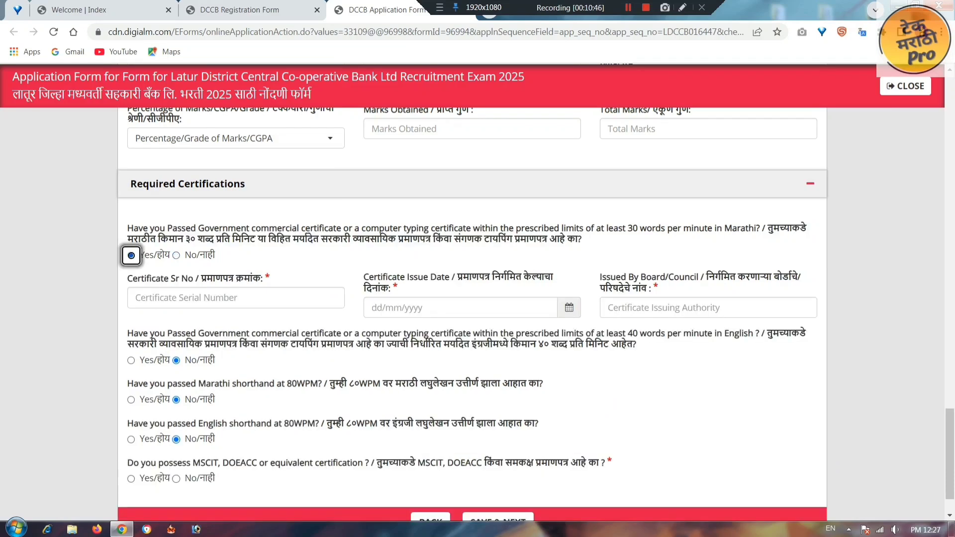
pyautogui.moveTo(176, 278); pyautogui.dragTo(265, 278)
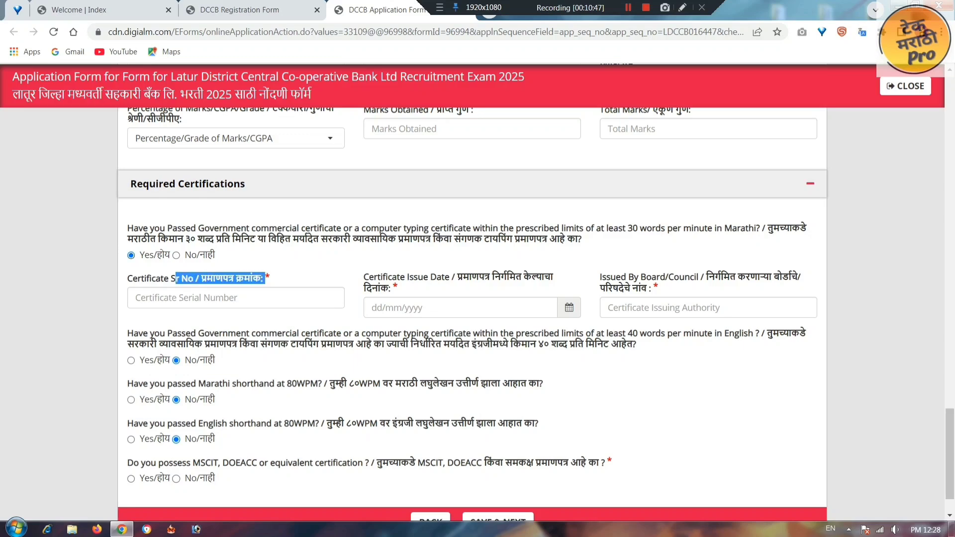
pyautogui.moveTo(389, 276); pyautogui.dragTo(532, 277)
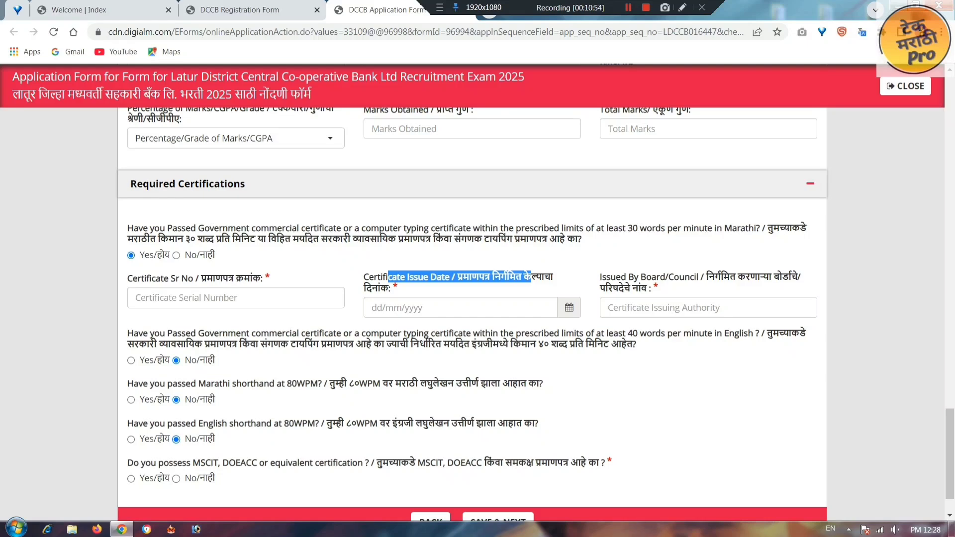
pyautogui.click(176, 256)
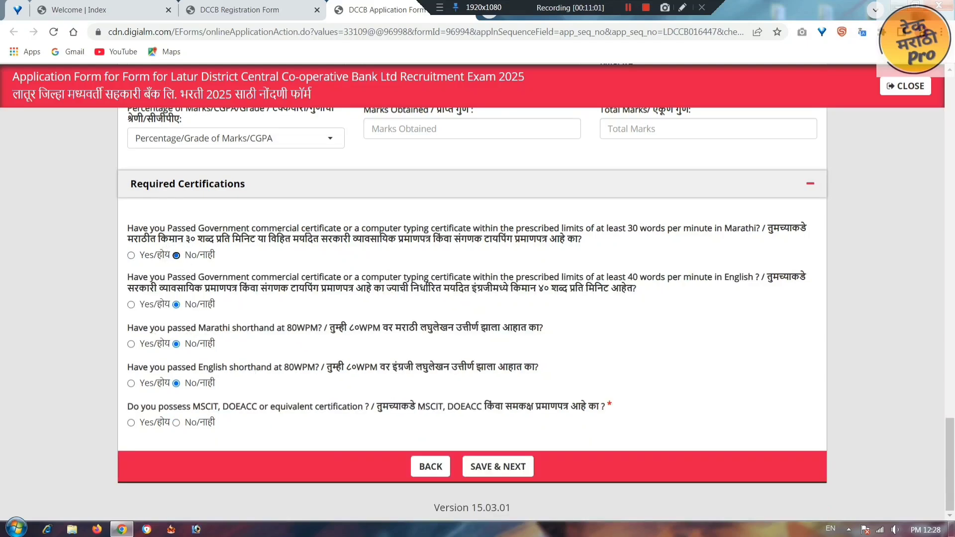
pyautogui.moveTo(472, 288); pyautogui.dragTo(637, 288)
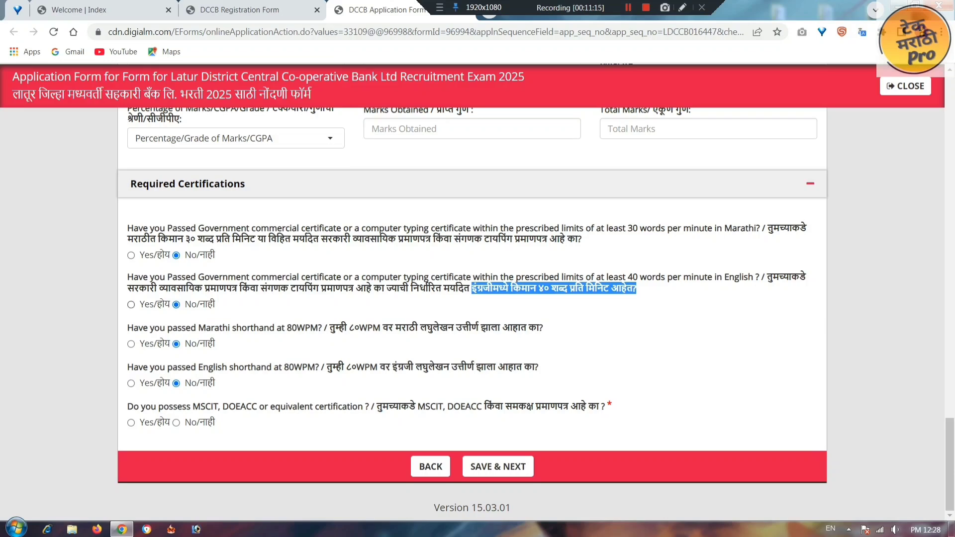
pyautogui.click(130, 305)
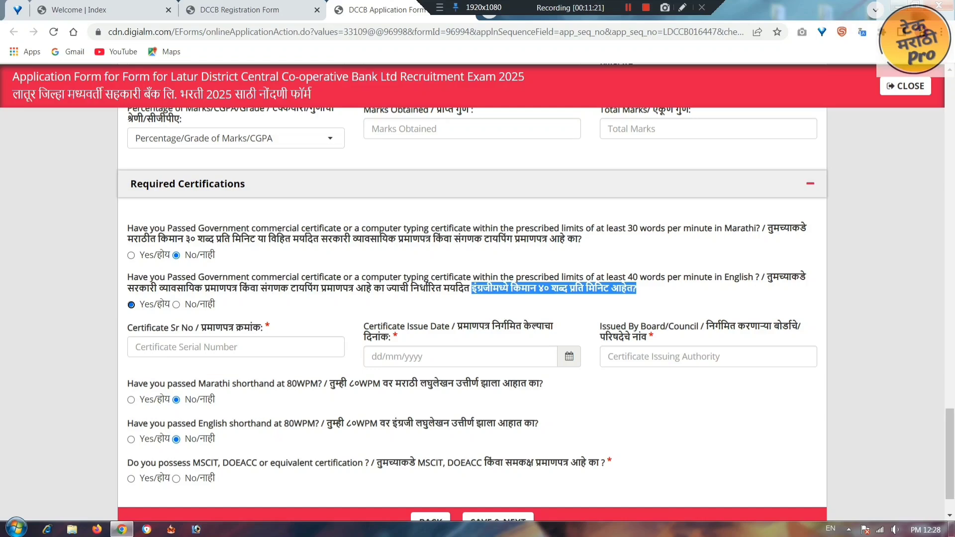
pyautogui.click(176, 305)
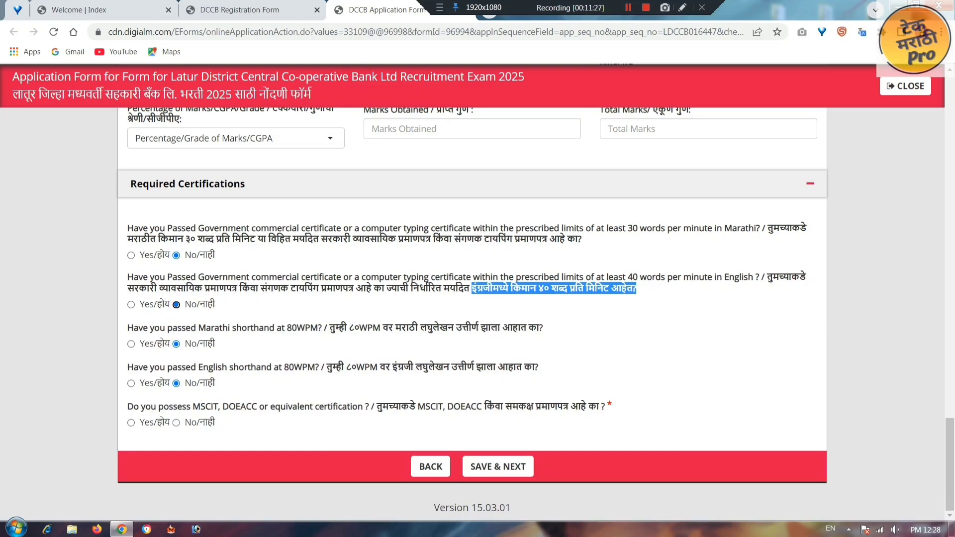
pyautogui.moveTo(132, 328); pyautogui.dragTo(323, 328)
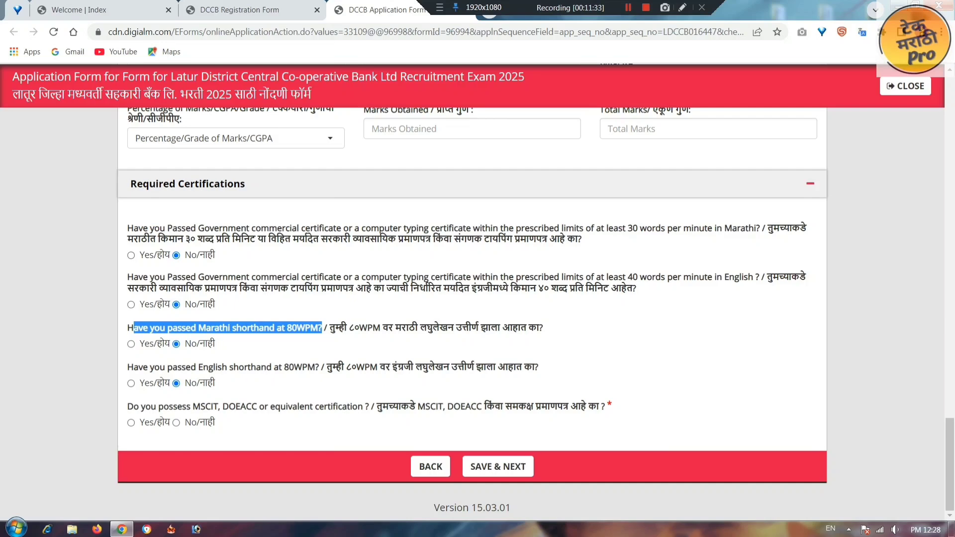
pyautogui.click(131, 344)
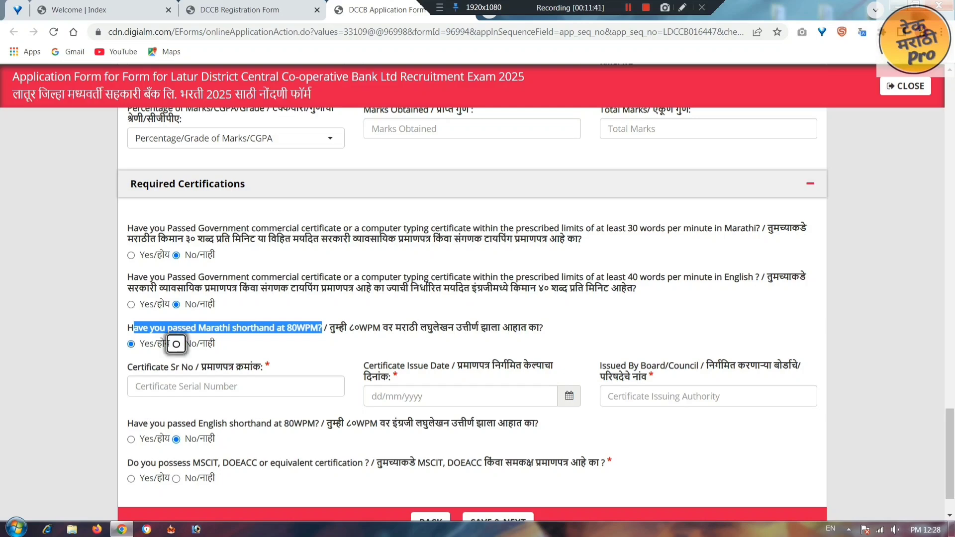
pyautogui.click(177, 344)
pyautogui.moveTo(128, 368); pyautogui.dragTo(318, 367)
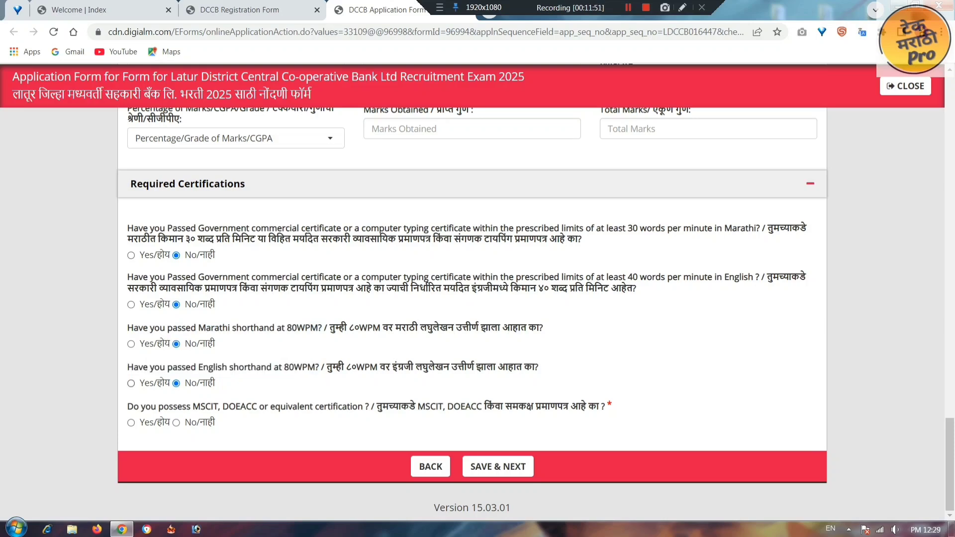
pyautogui.click(176, 383)
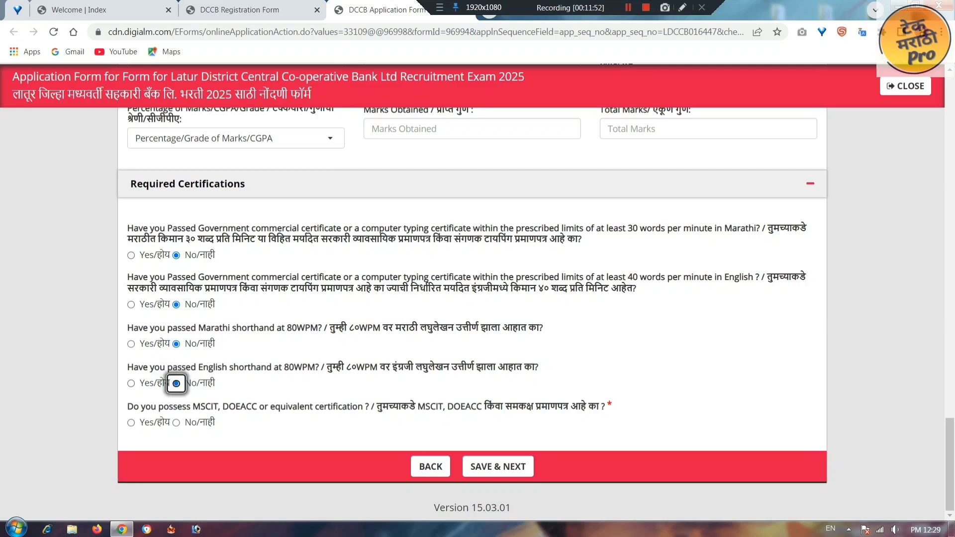
pyautogui.moveTo(127, 406); pyautogui.dragTo(336, 407)
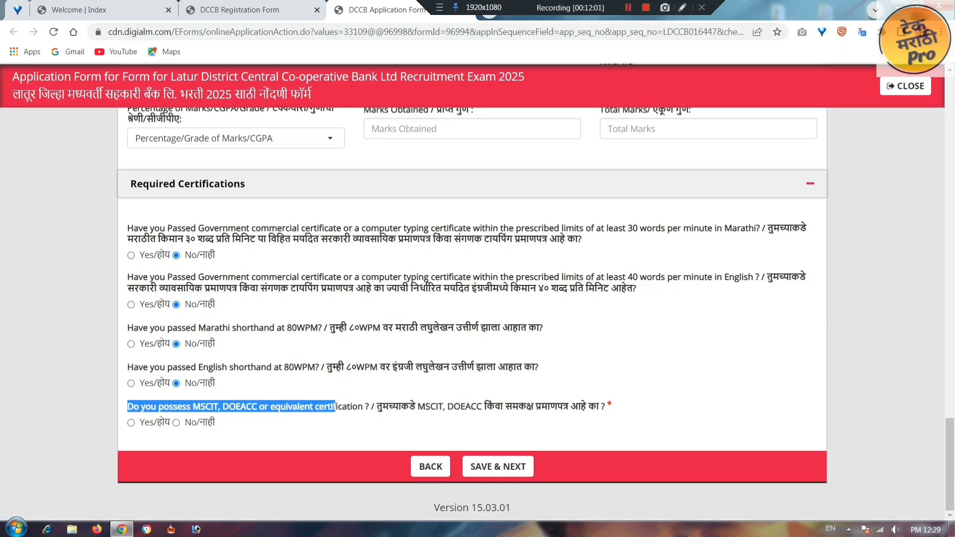
pyautogui.click(336, 407)
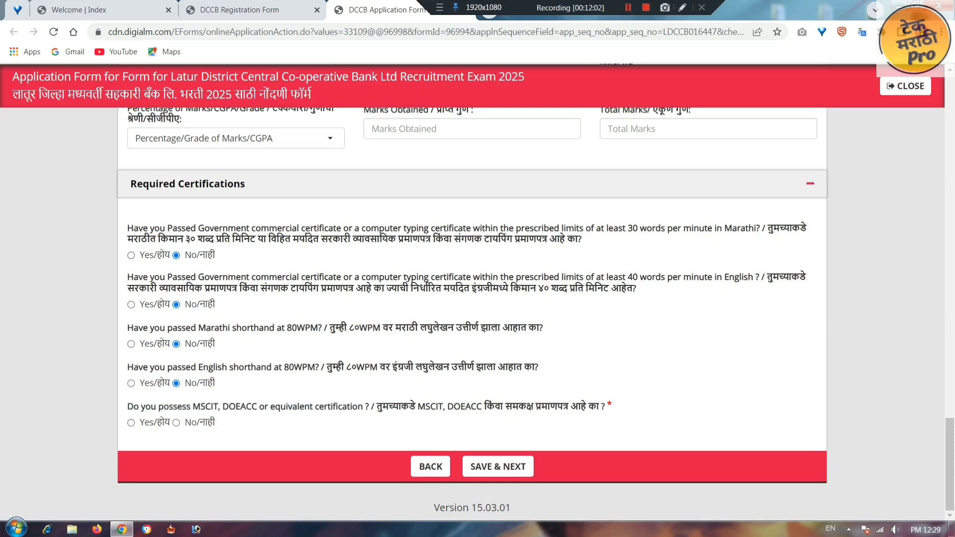
# Step: Answer Yes for the MSCIT/DOEACC certificate and review its serial number, issue date and issuing board fields
pyautogui.click(131, 422)
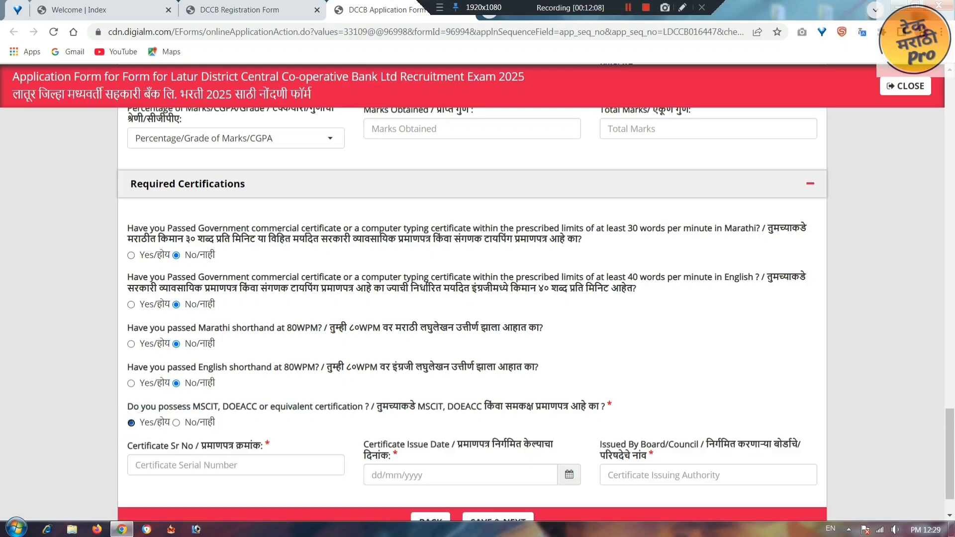
pyautogui.scroll(-1, 472, 299)
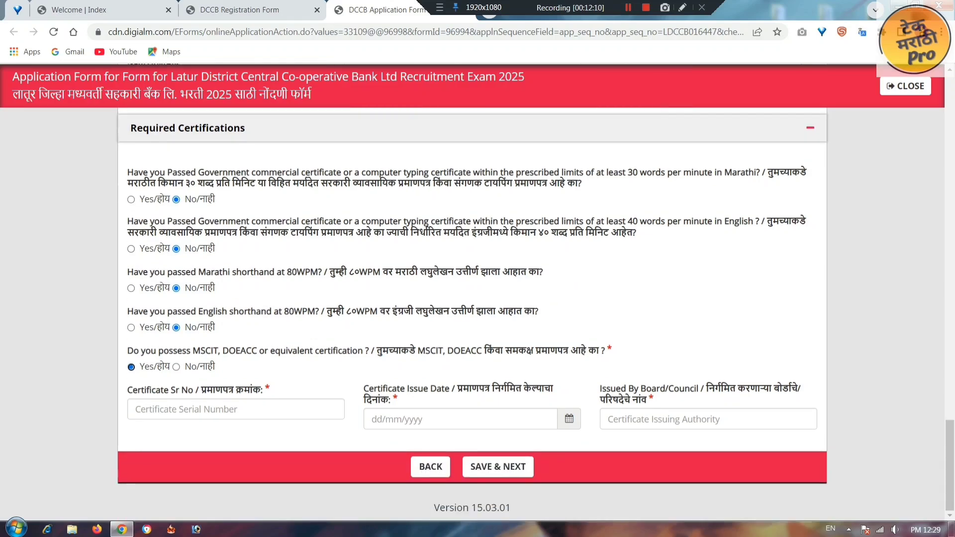
pyautogui.moveTo(127, 390); pyautogui.dragTo(262, 390)
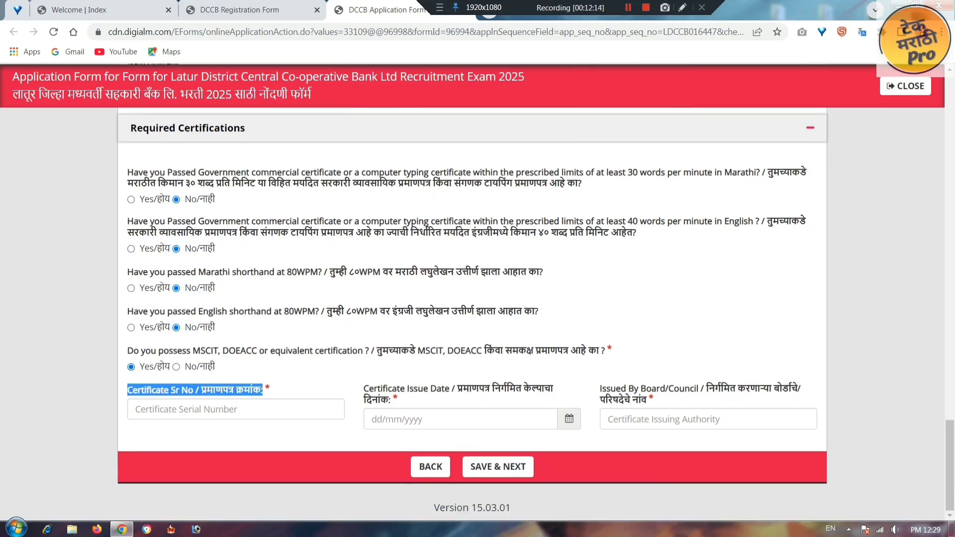
pyautogui.moveTo(364, 389); pyautogui.dragTo(553, 389)
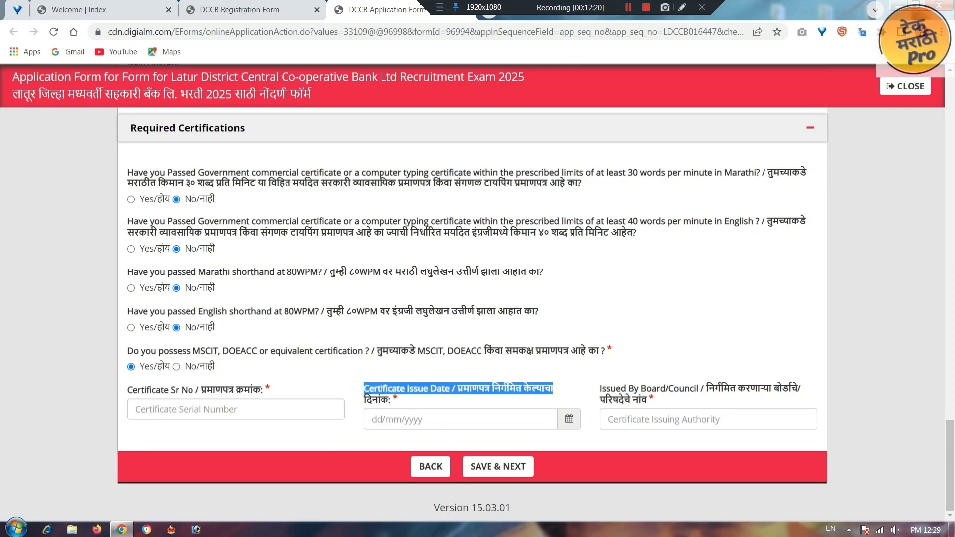
pyautogui.moveTo(600, 388); pyautogui.dragTo(801, 388)
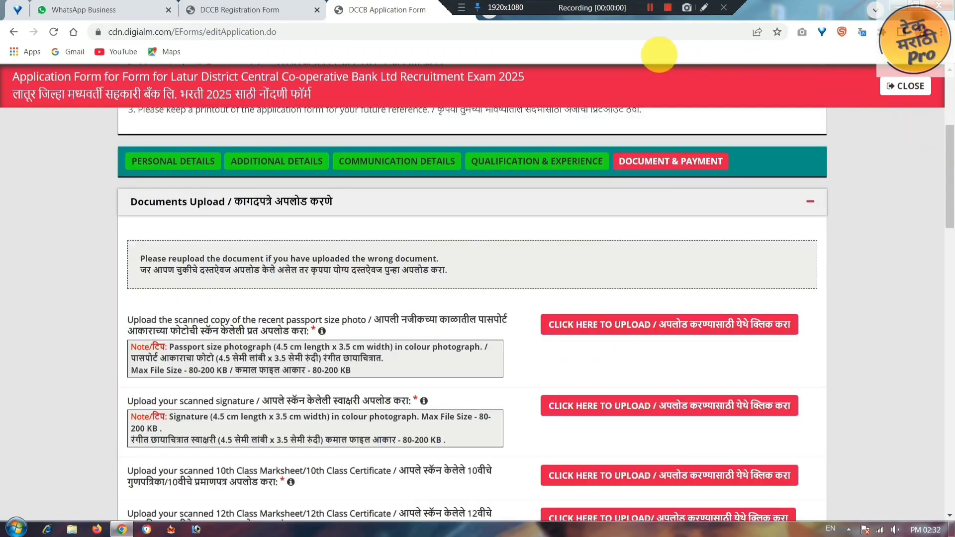
# Step: Open the Document / Image Upload dialog for the recent passport-size photograph
pyautogui.click(704, 6)
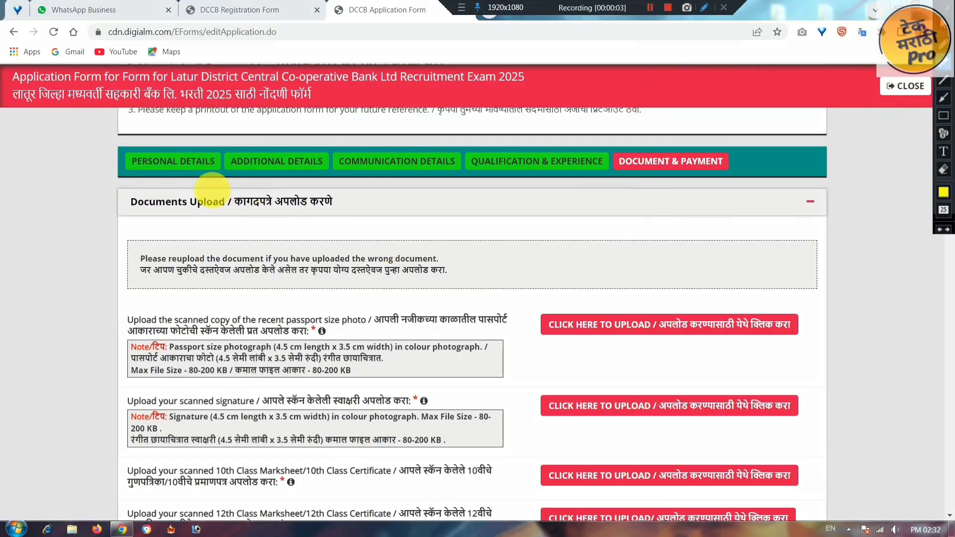
pyautogui.moveTo(124, 203); pyautogui.dragTo(371, 202)
pyautogui.moveTo(377, 319)
pyautogui.mouseDown()
pyautogui.moveTo(517, 319)
pyautogui.moveTo(597, 297)
pyautogui.mouseUp()
pyautogui.moveTo(550, 324); pyautogui.dragTo(793, 326)
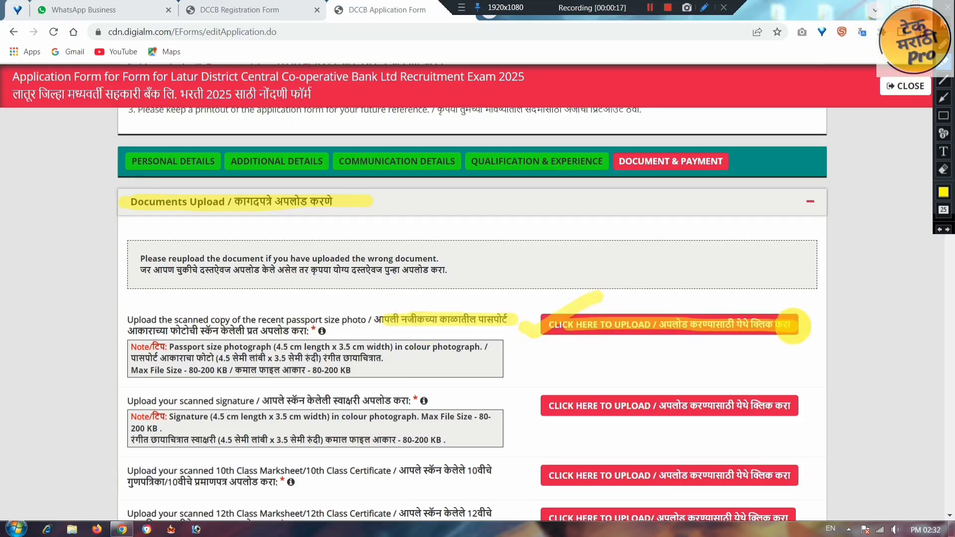
pyautogui.click(793, 326)
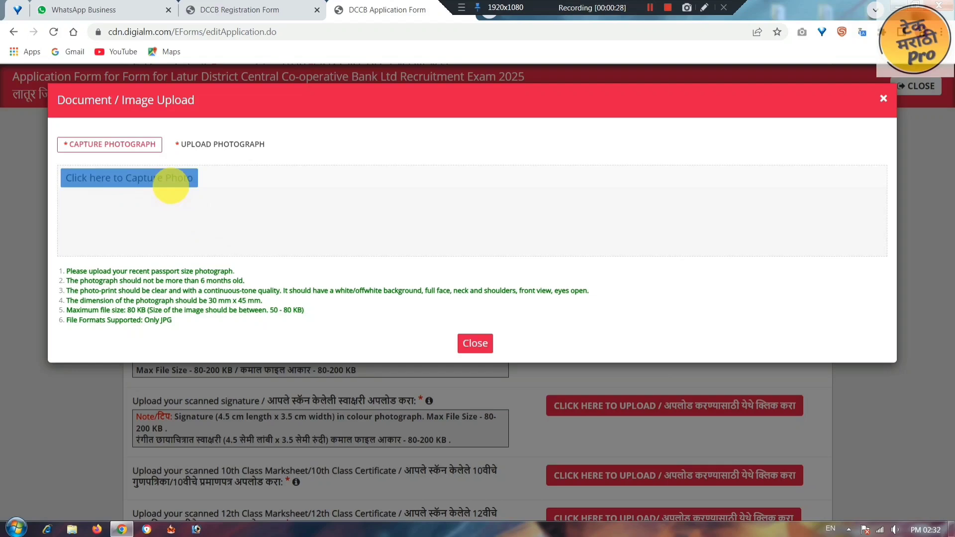
# Step: View the UPLOAD PHOTOGRAPH file option, then return to the Documents Upload list
pyautogui.click(247, 144)
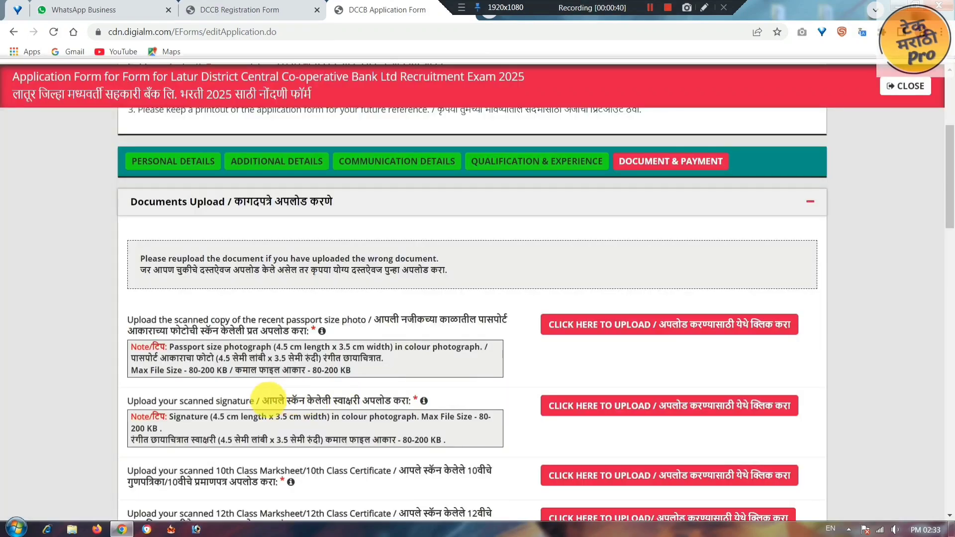
pyautogui.moveTo(264, 401); pyautogui.dragTo(418, 401)
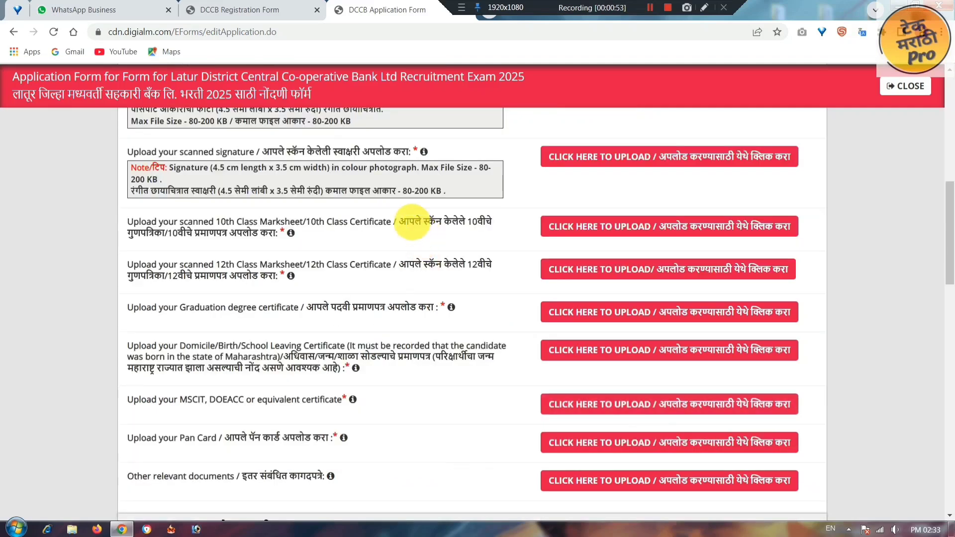
# Step: Go over the 10th-class, 12th-class marksheet and Graduation degree certificate upload items
pyautogui.moveTo(415, 222); pyautogui.dragTo(493, 223)
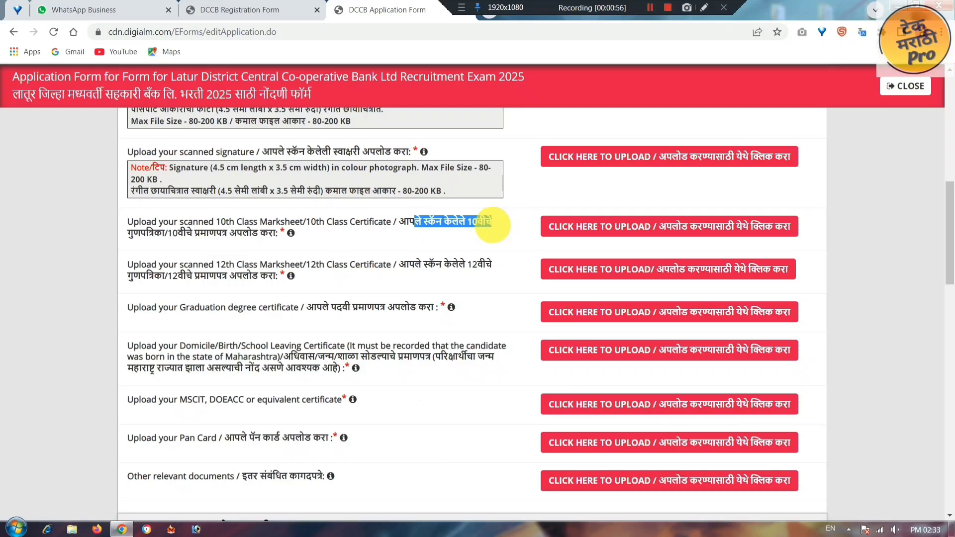
pyautogui.moveTo(178, 233); pyautogui.dragTo(268, 236)
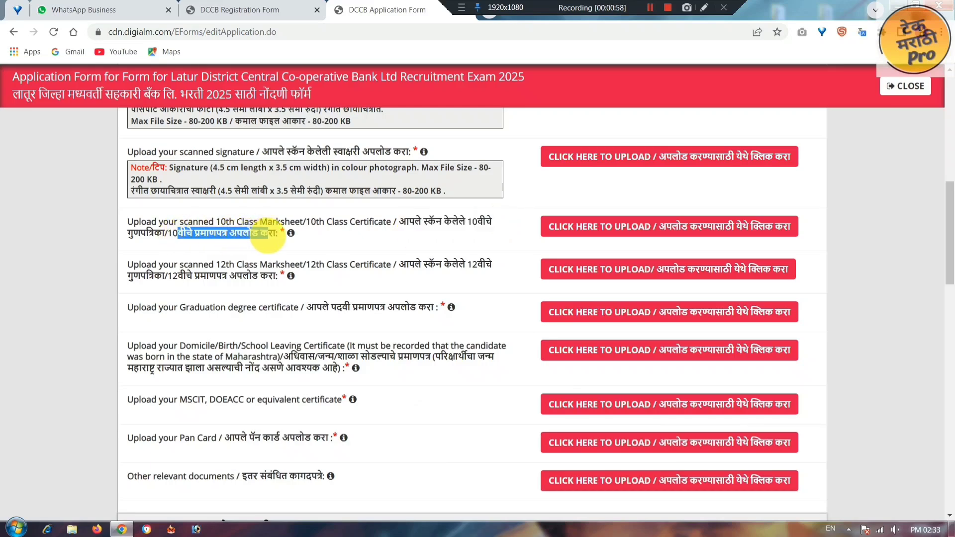
pyautogui.tripleClick(269, 236)
pyautogui.click(286, 237)
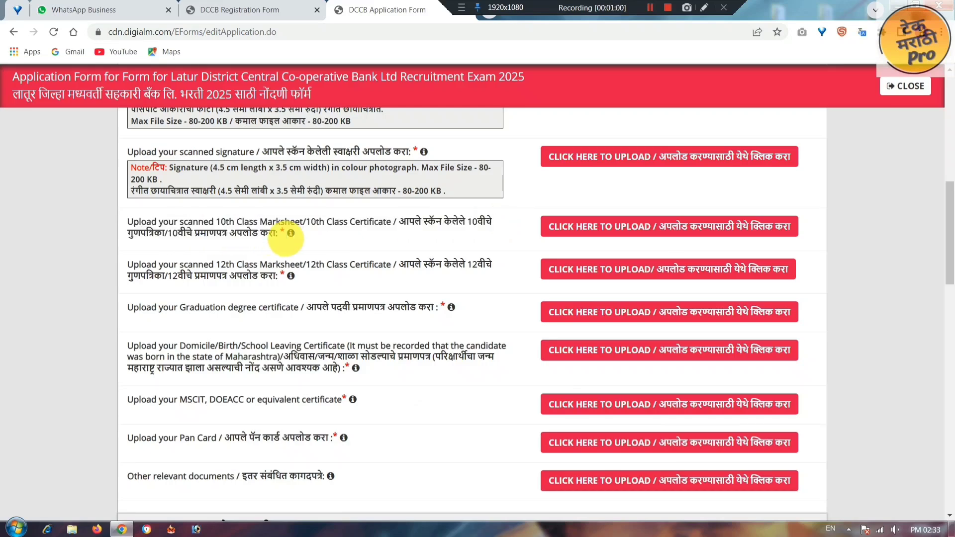
pyautogui.moveTo(398, 264); pyautogui.dragTo(495, 263)
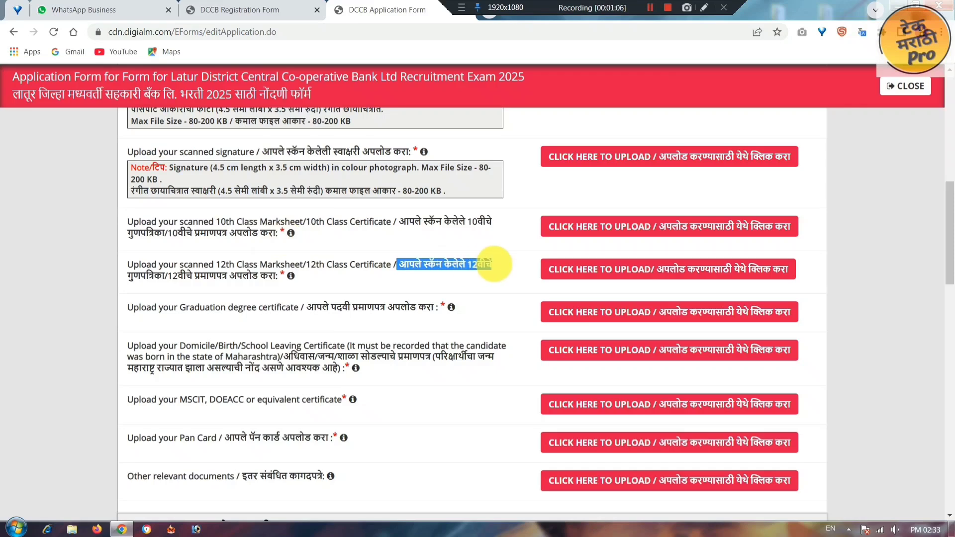
pyautogui.moveTo(215, 308); pyautogui.dragTo(436, 309)
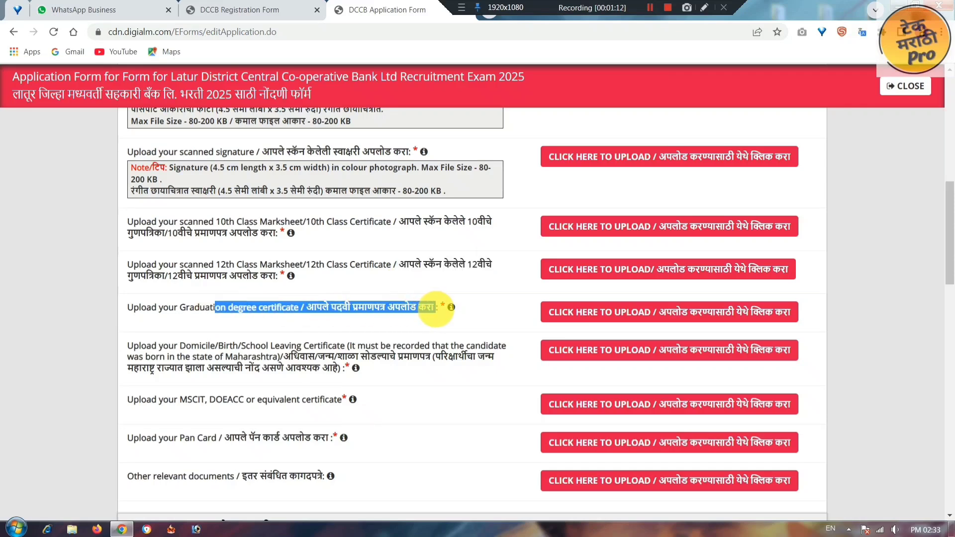
pyautogui.click(436, 308)
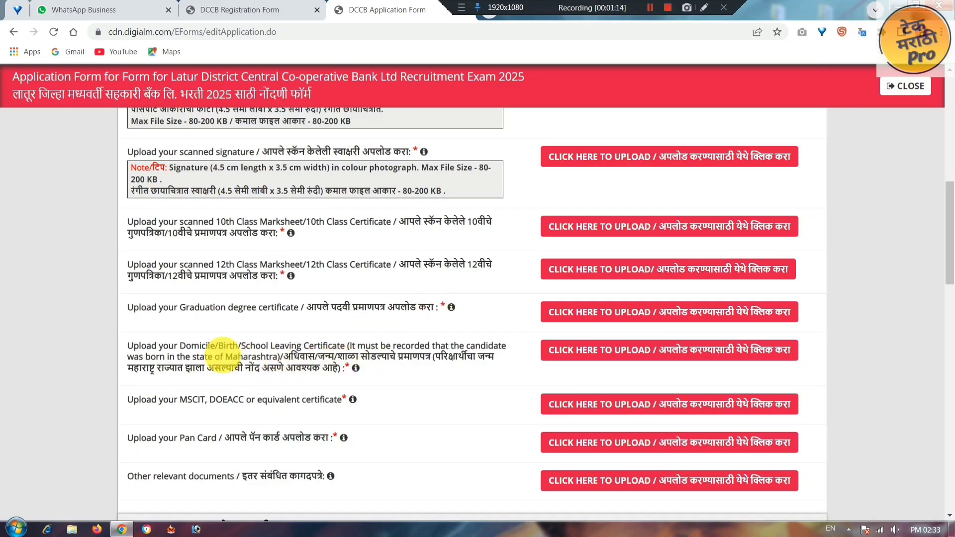
# Step: Go over the domicile, MSCIT/DOEACC, Pan Card and other relevant documents upload items
pyautogui.moveTo(199, 346); pyautogui.dragTo(480, 348)
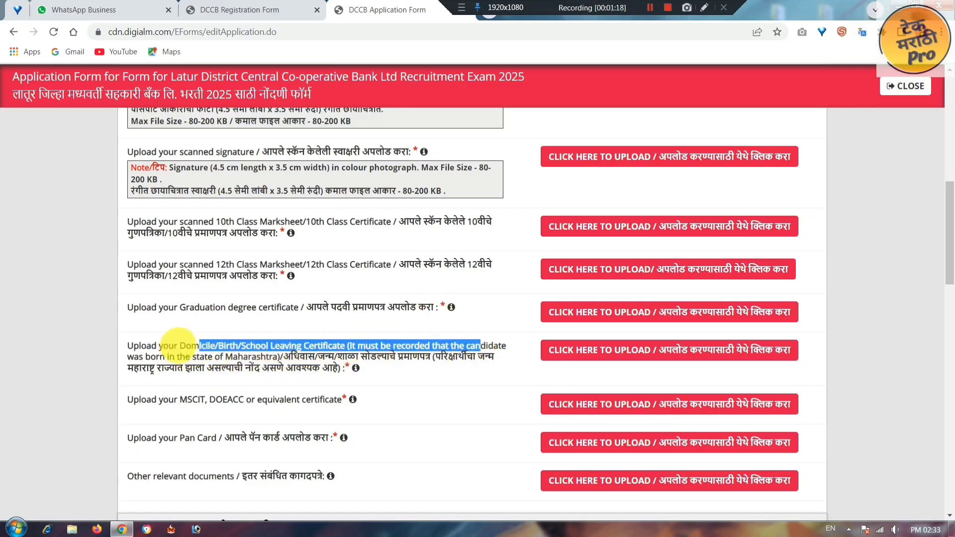
pyautogui.moveTo(179, 345); pyautogui.dragTo(372, 367)
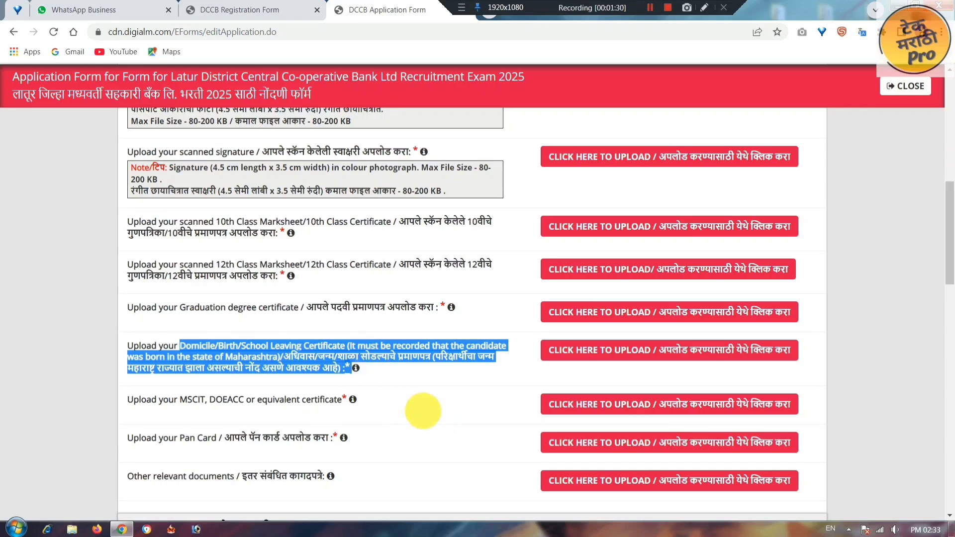
pyautogui.click(420, 411)
pyautogui.moveTo(141, 401); pyautogui.dragTo(320, 405)
pyautogui.moveTo(321, 405); pyautogui.dragTo(328, 405)
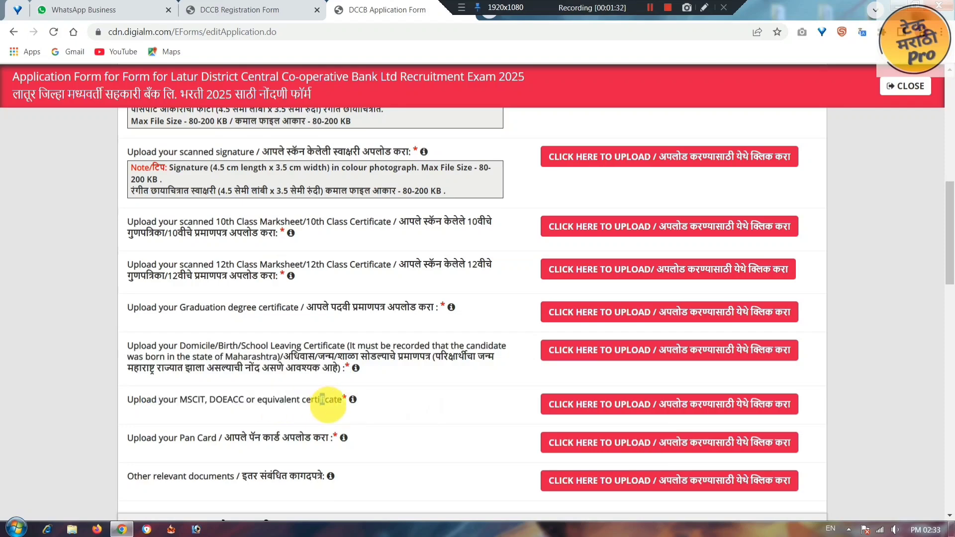
pyautogui.moveTo(208, 401); pyautogui.dragTo(326, 402)
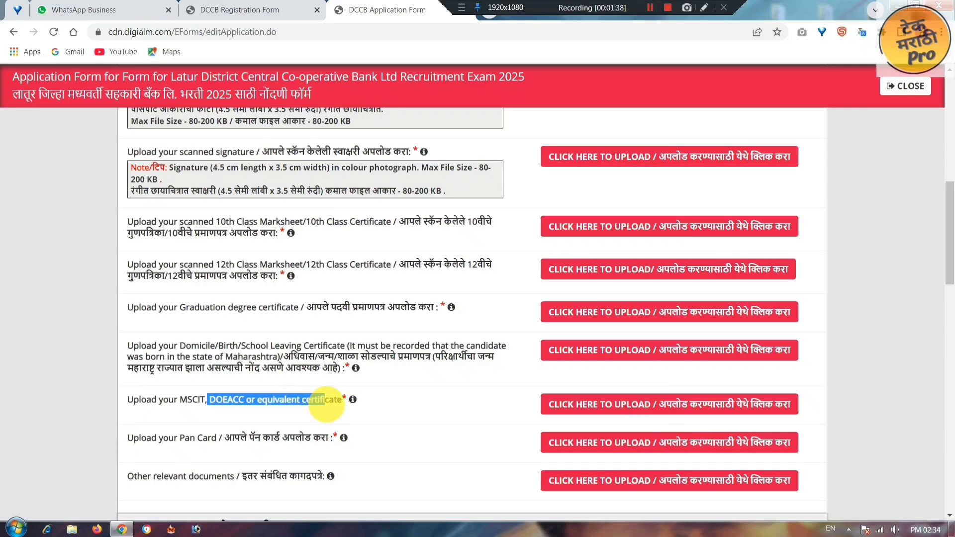
pyautogui.doubleClick(326, 402)
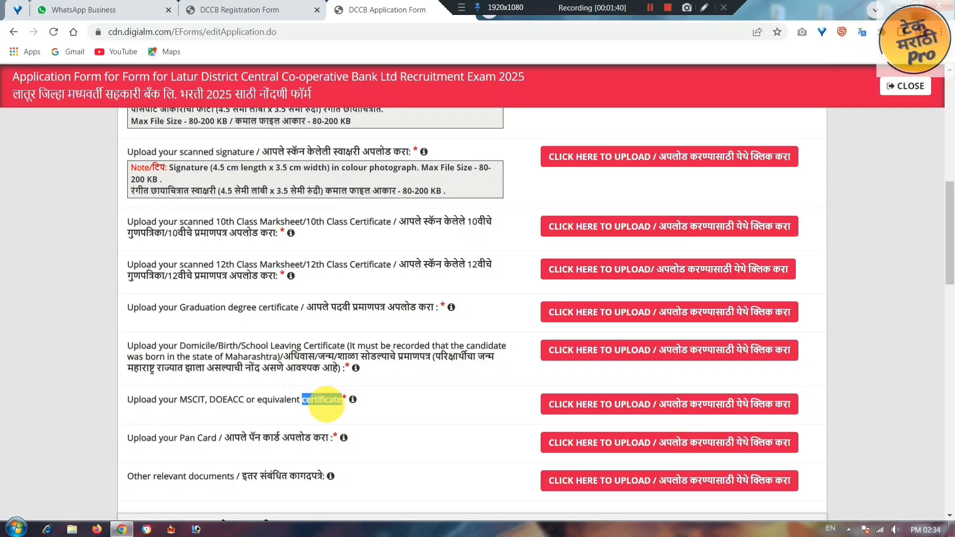
pyautogui.moveTo(199, 438); pyautogui.dragTo(321, 438)
pyautogui.click(324, 438)
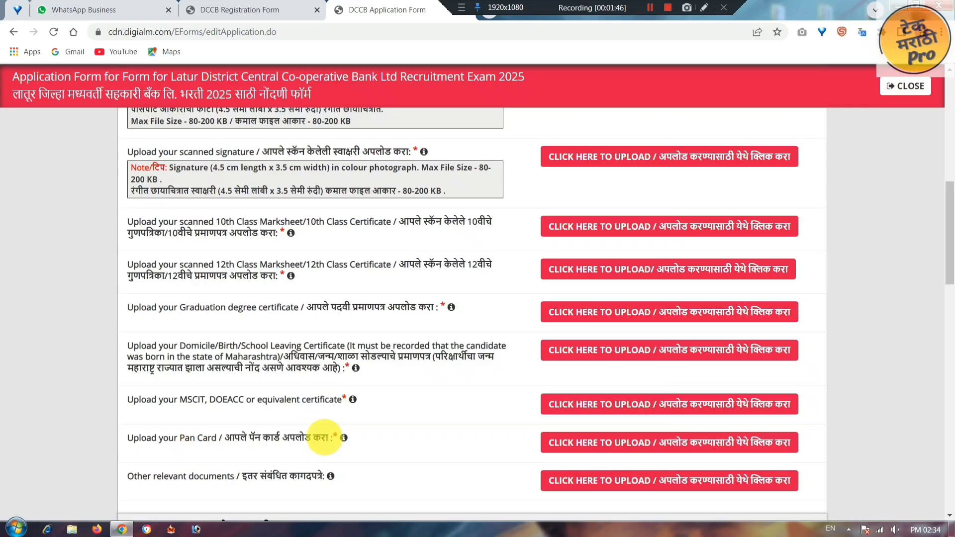
pyautogui.moveTo(230, 476); pyautogui.dragTo(314, 481)
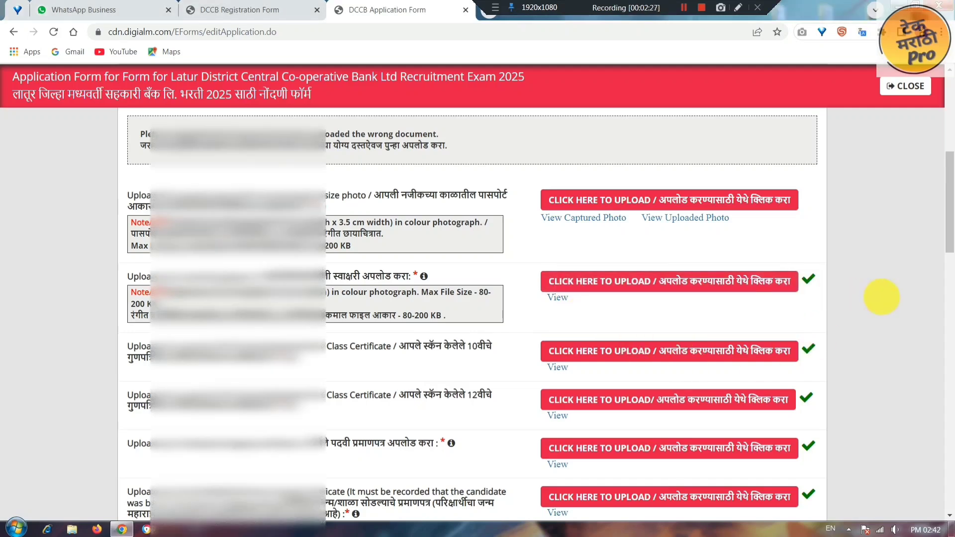
# Step: Tick all three checkboxes in the application's Declaration section
pyautogui.scroll(-15, 880, 299)
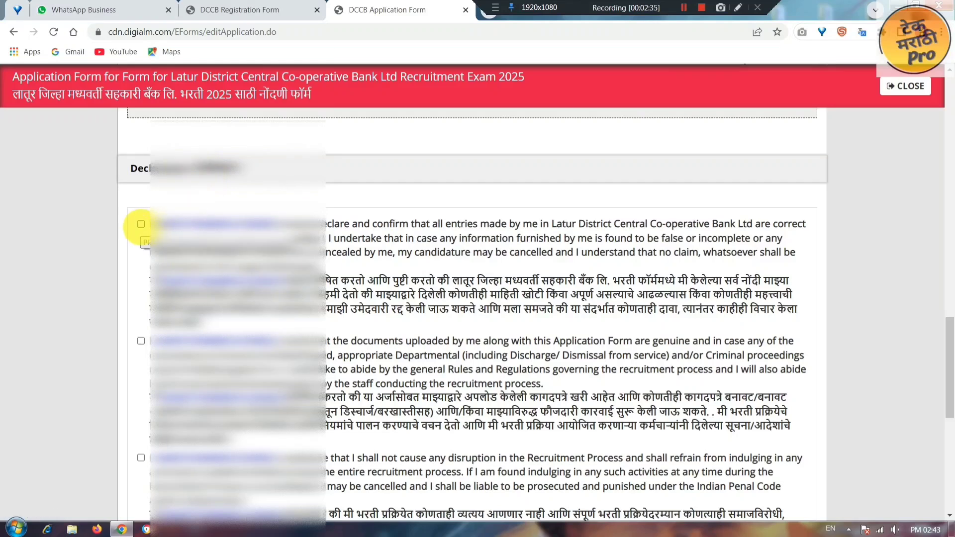
pyautogui.click(141, 225)
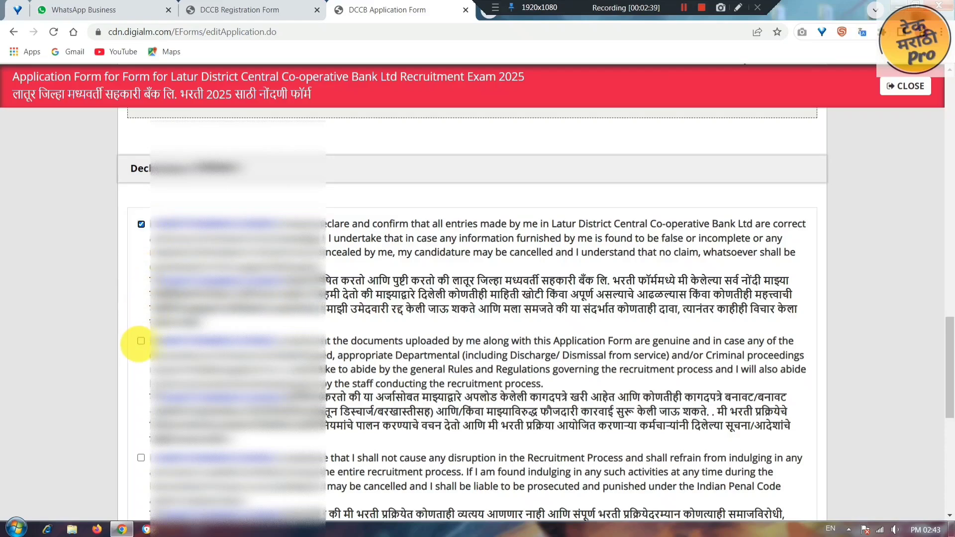
pyautogui.click(141, 340)
pyautogui.click(141, 458)
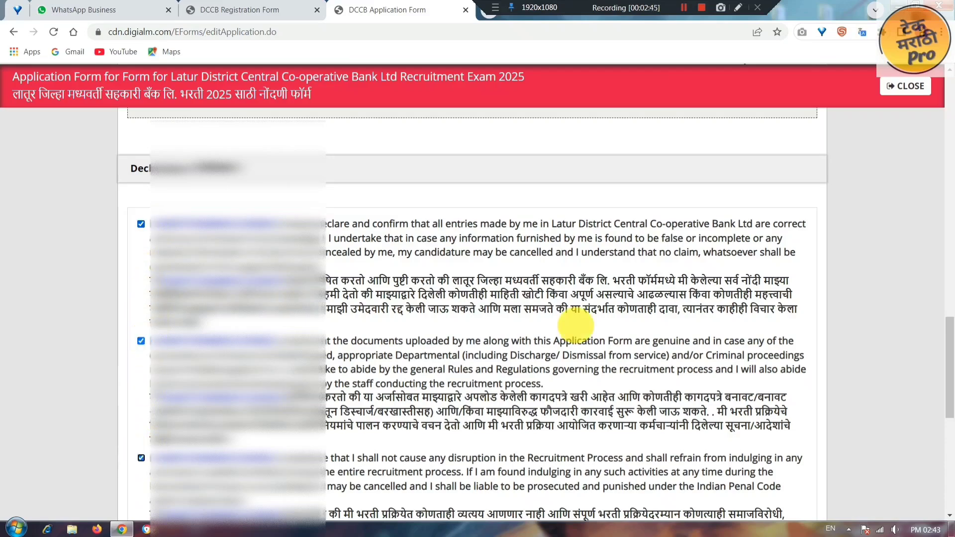
pyautogui.scroll(-8, 576, 325)
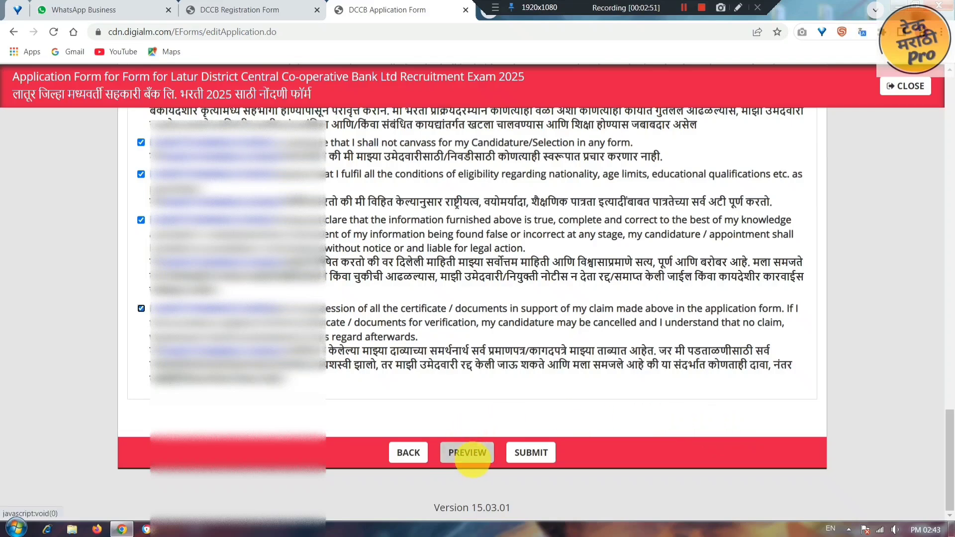
# Step: Preview the finished application, close the preview, and submit it for payment
pyautogui.click(468, 453)
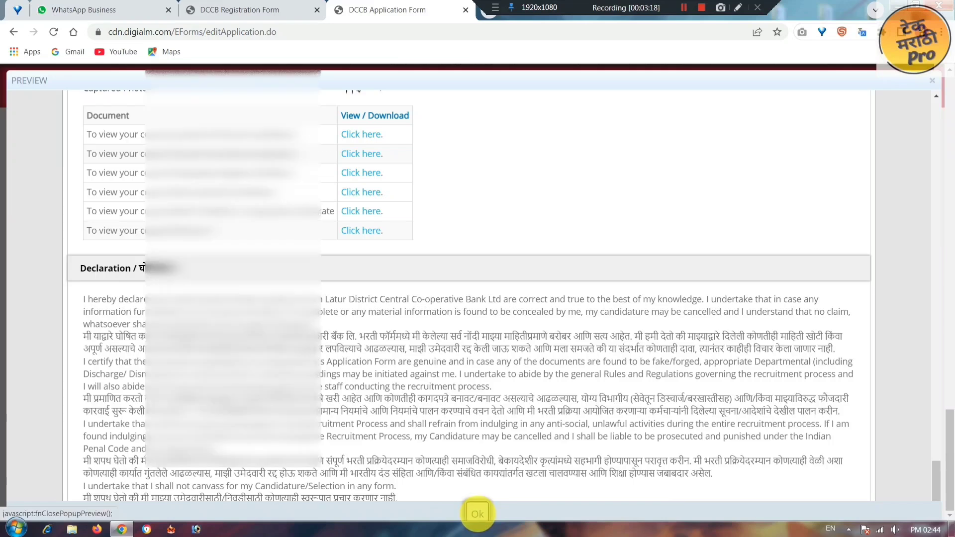
pyautogui.click(478, 514)
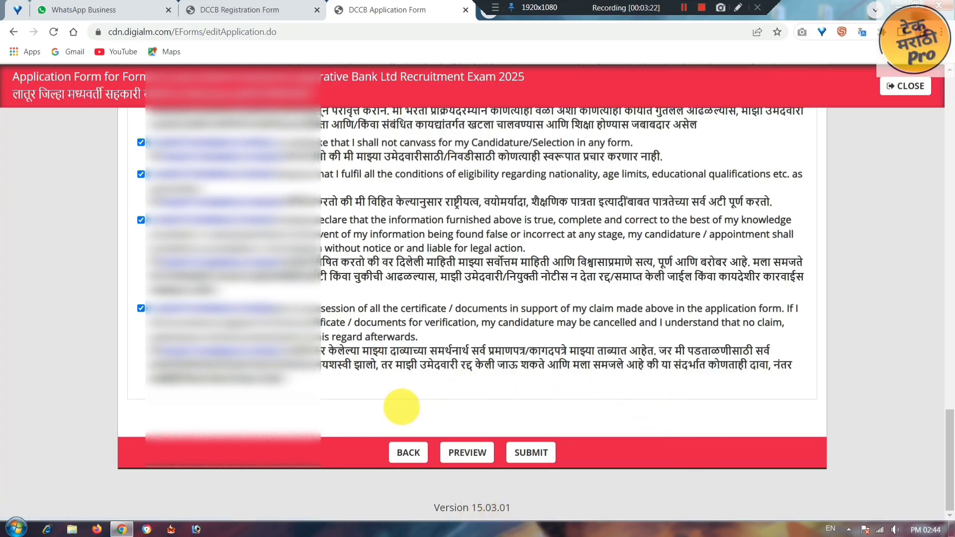
pyautogui.click(406, 450)
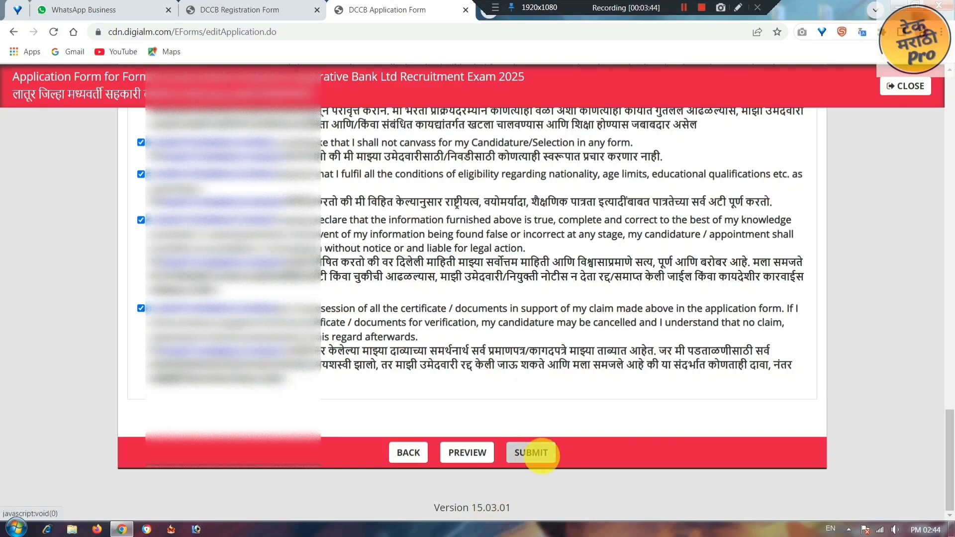
pyautogui.click(532, 453)
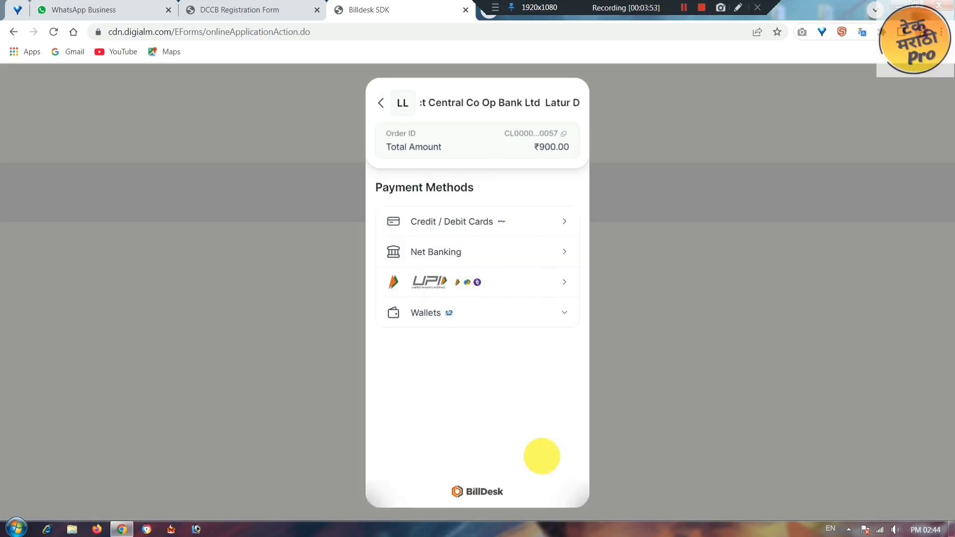
# Step: Pick UPI on the BillDesk page and display the QR code for ₹900.00
pyautogui.moveTo(393, 188); pyautogui.dragTo(469, 189)
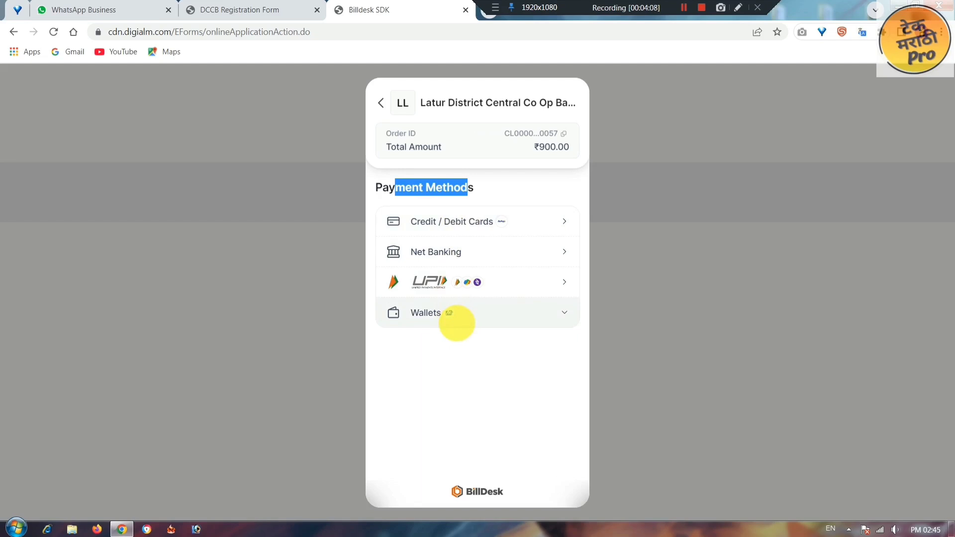
pyautogui.click(563, 281)
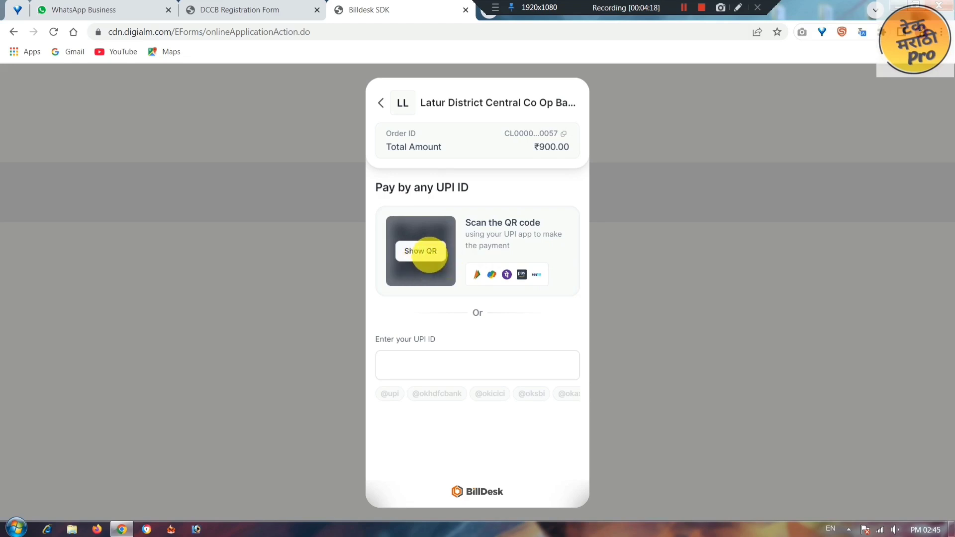
pyautogui.click(429, 252)
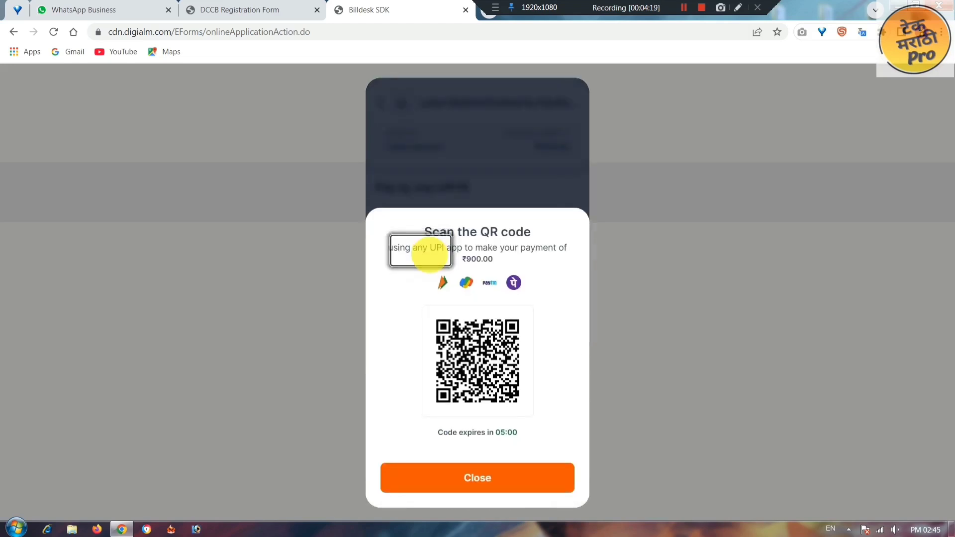